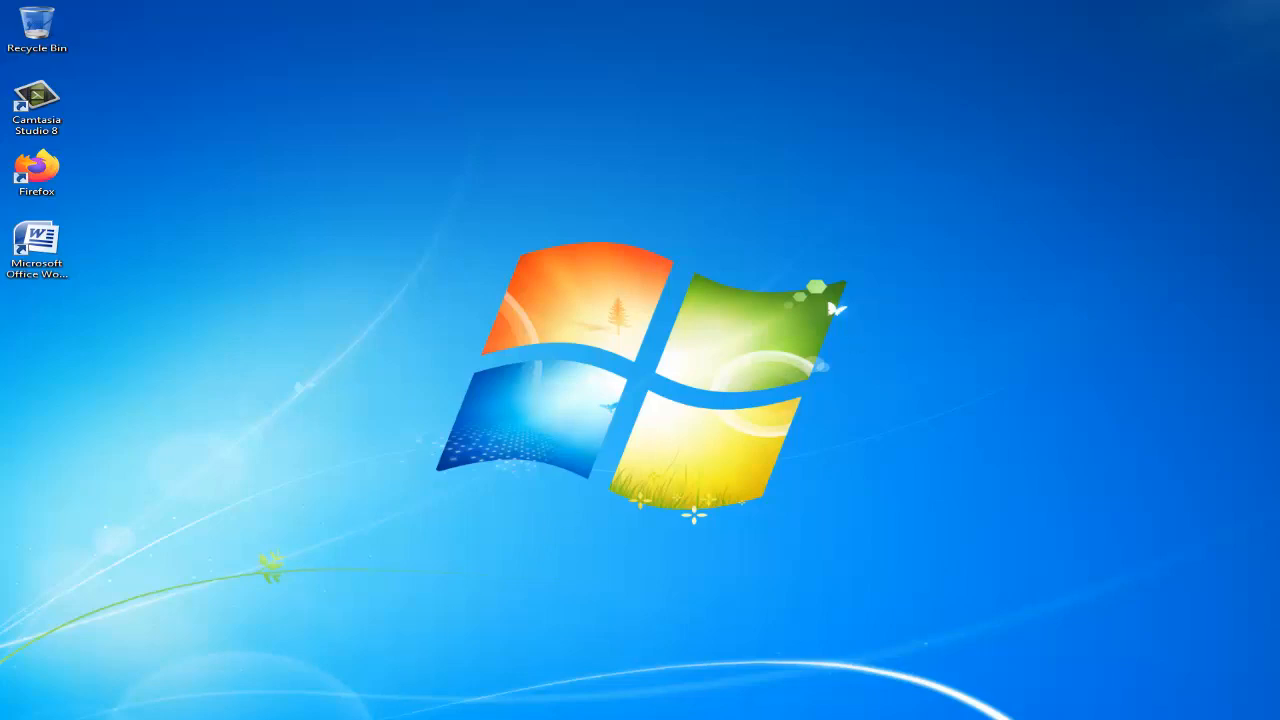
# Switch to the report document in Microsoft Word and look through its pages from the cover to the PENUTUP chapter.
pyautogui.click(400, 718)
pyautogui.scroll(-5, 1116, 353)
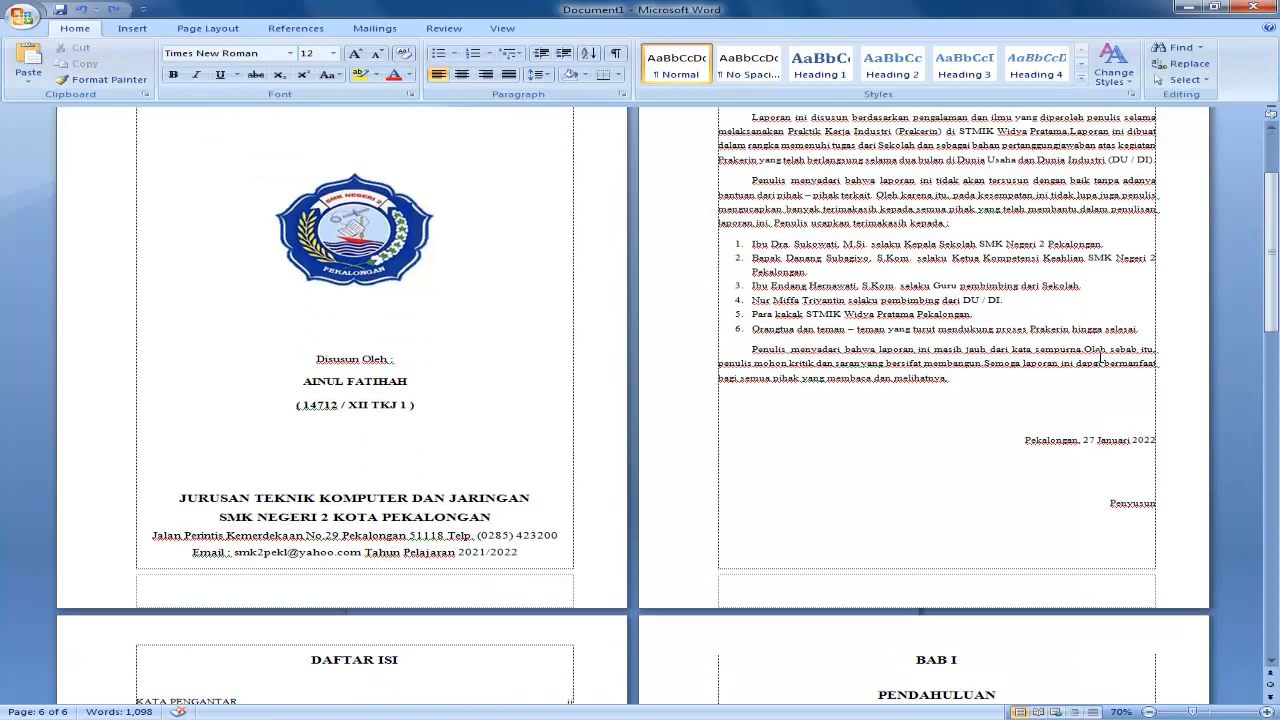
pyautogui.scroll(-4, 1098, 357)
pyautogui.moveTo(1270, 300); pyautogui.dragTo(1252, 435)
pyautogui.scroll(-15, 1120, 430)
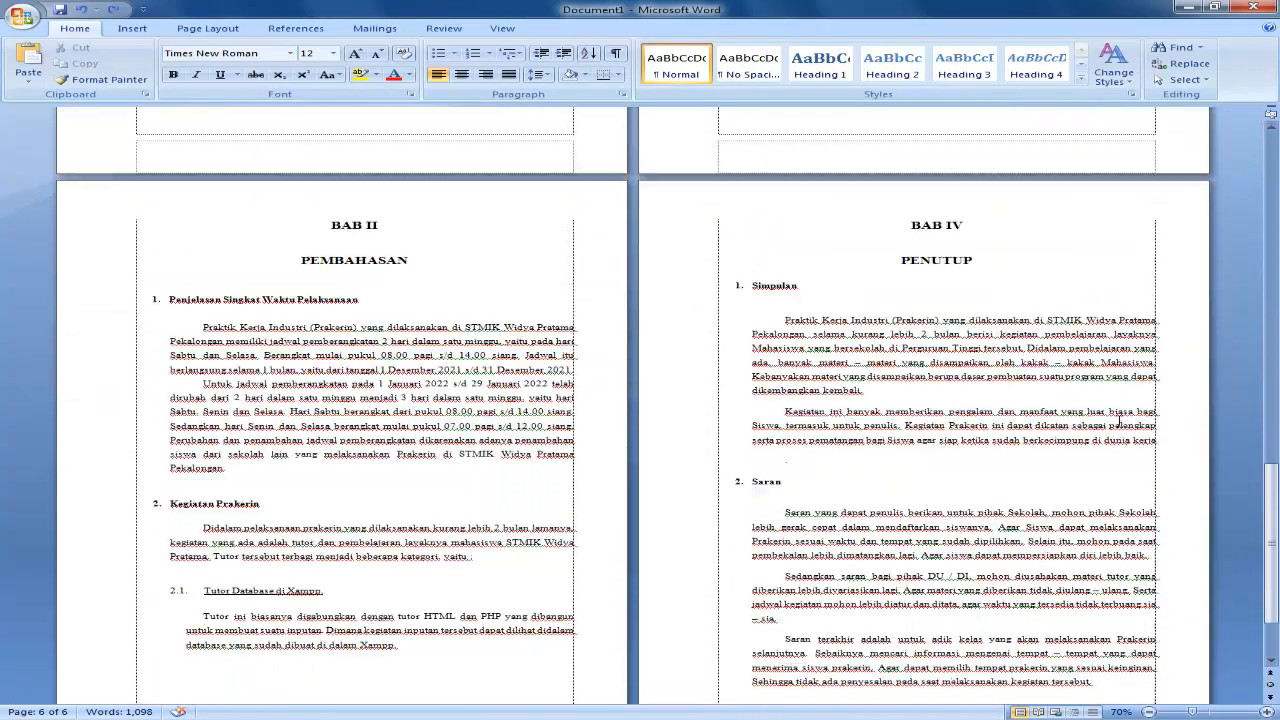
pyautogui.scroll(15, 1118, 430)
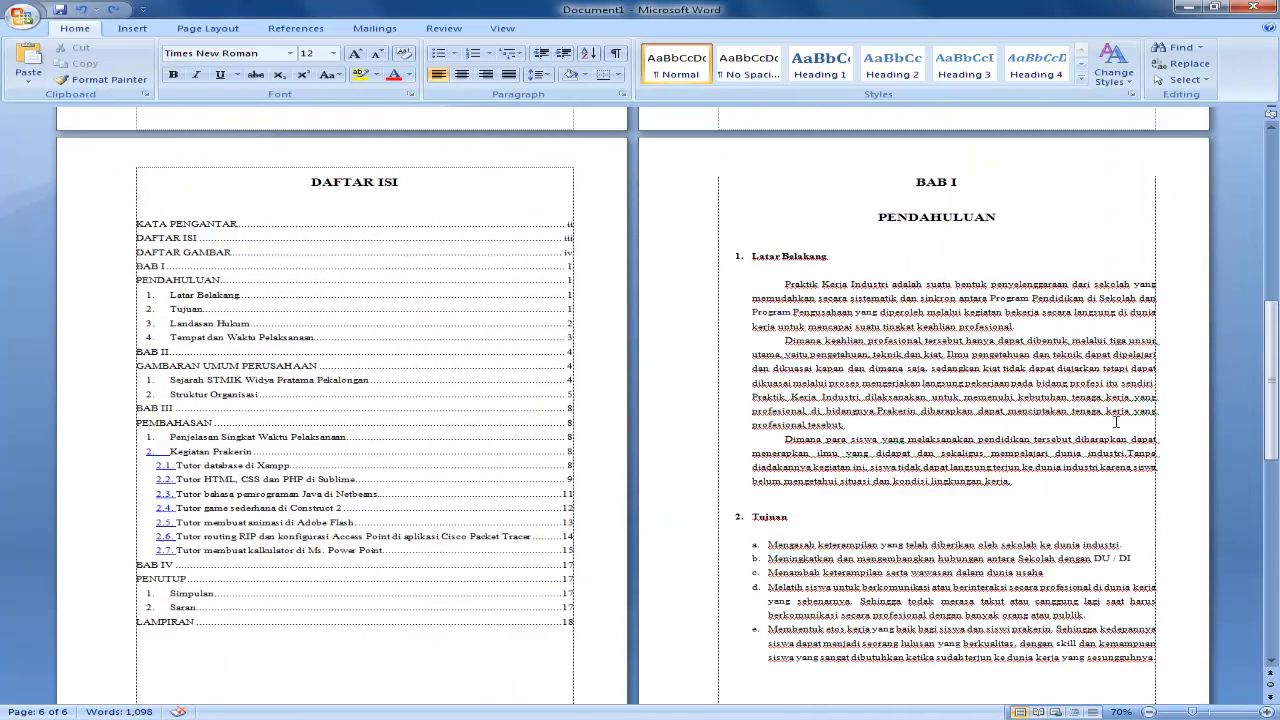
pyautogui.scroll(6, 1116, 420)
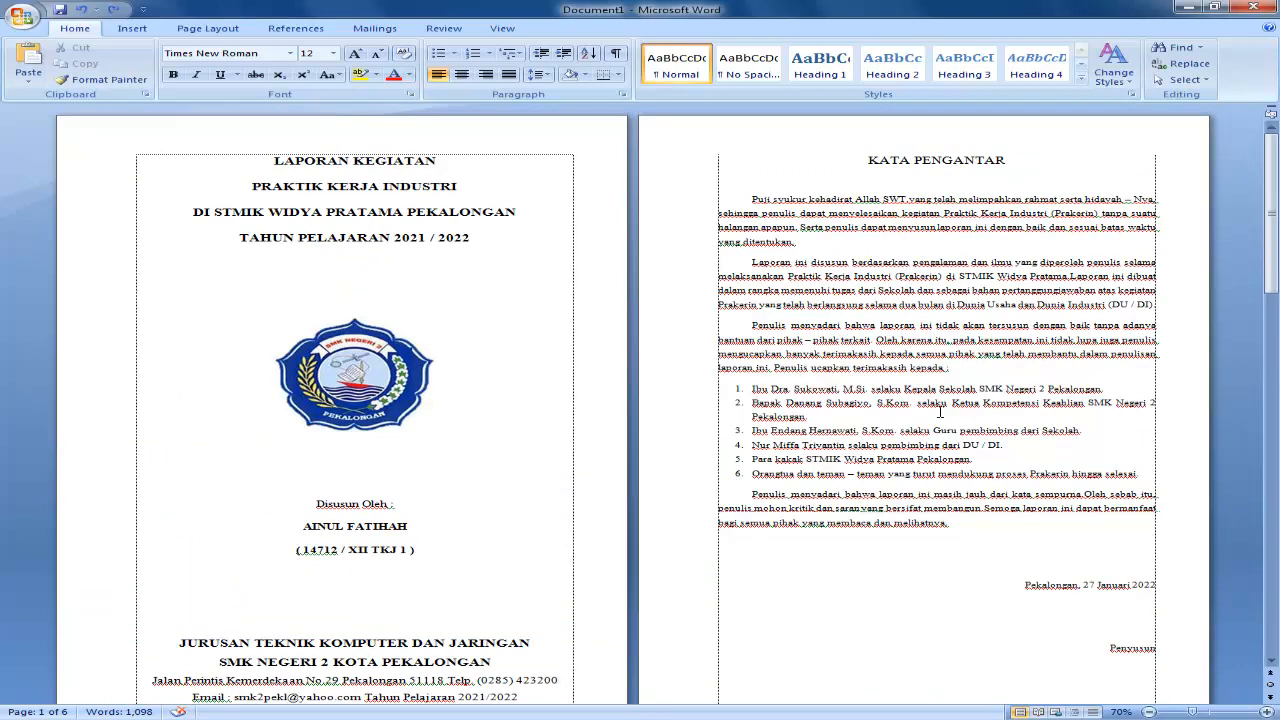
pyautogui.scroll(-3, 877, 418)
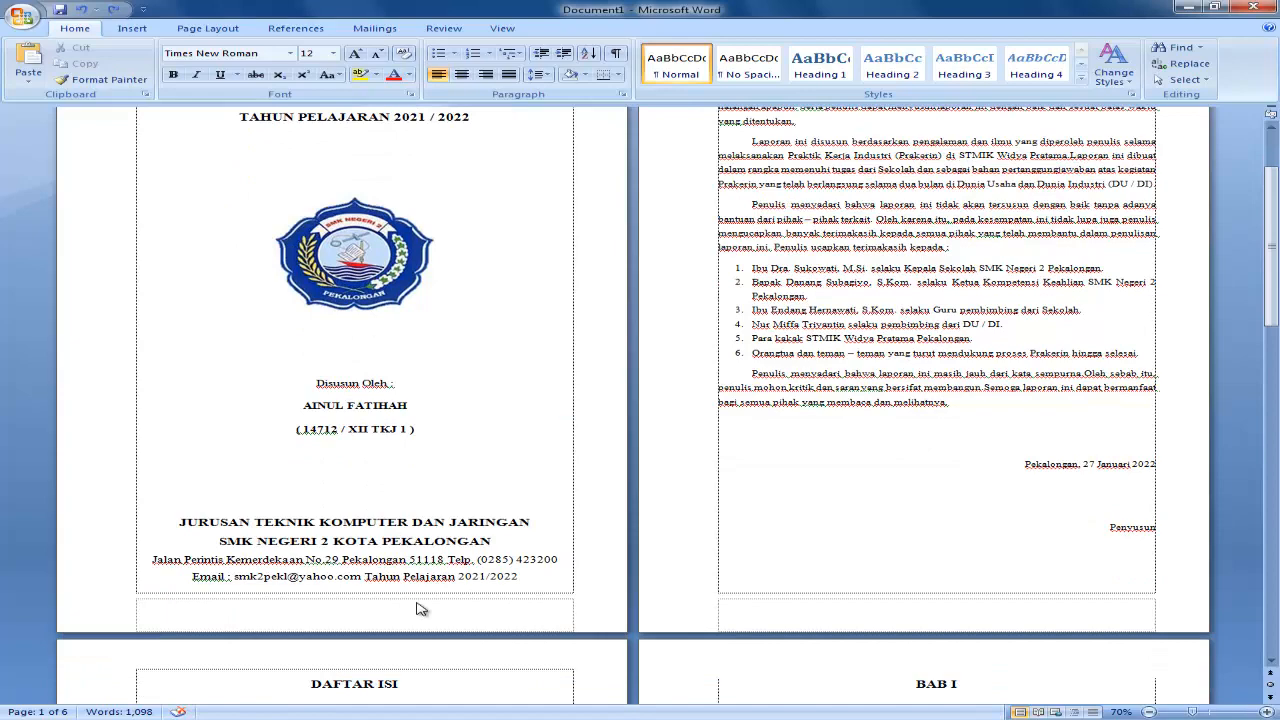
pyautogui.scroll(3, 968, 614)
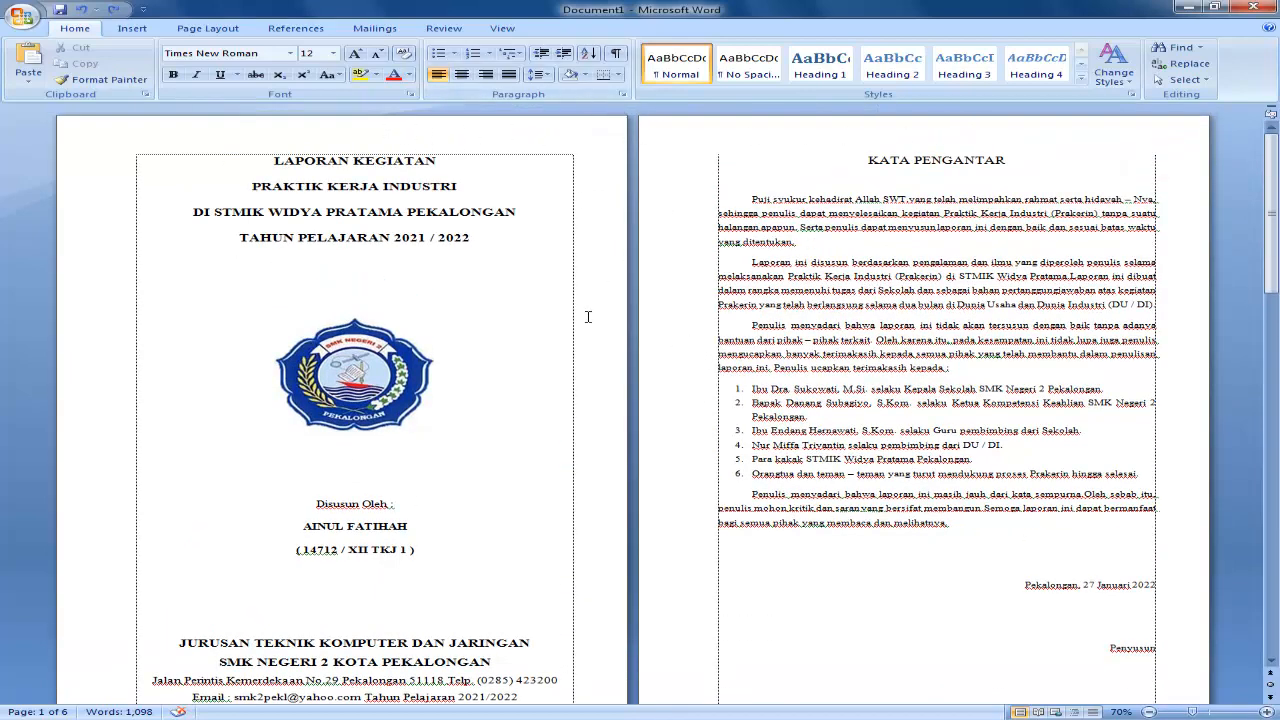
pyautogui.scroll(-15, 588, 317)
pyautogui.scroll(6, 584, 337)
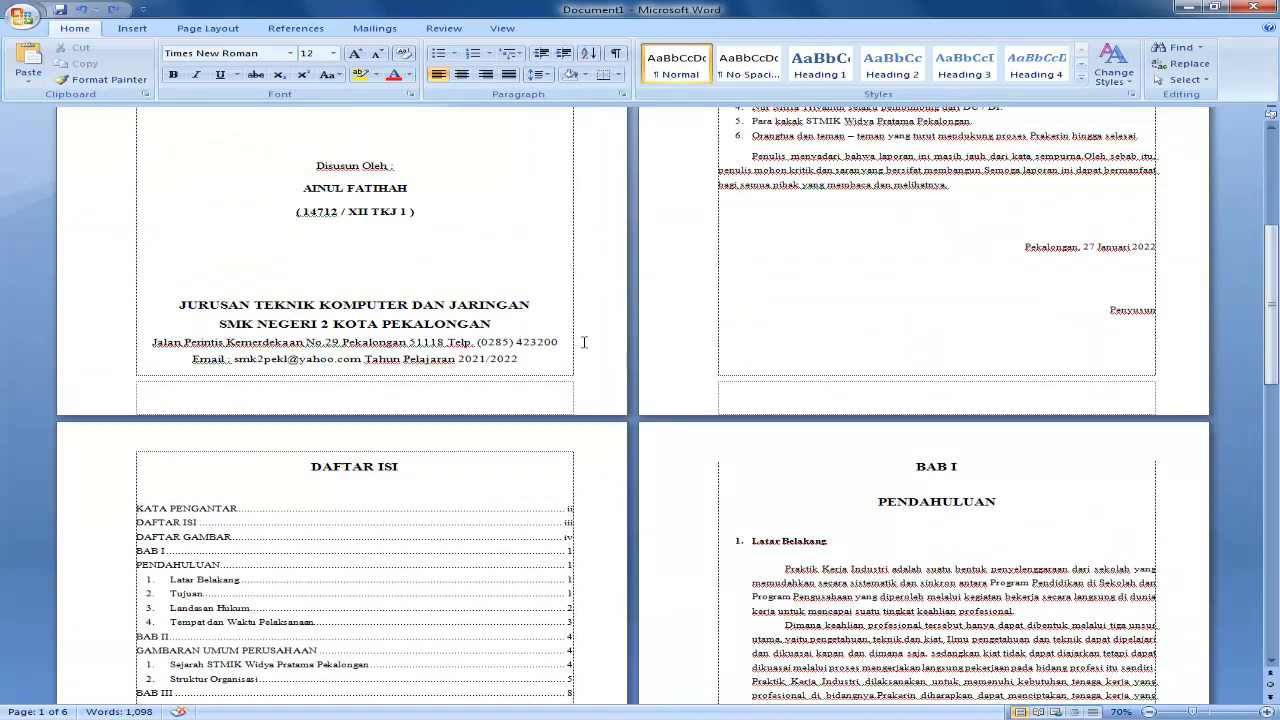
pyautogui.scroll(8, 584, 342)
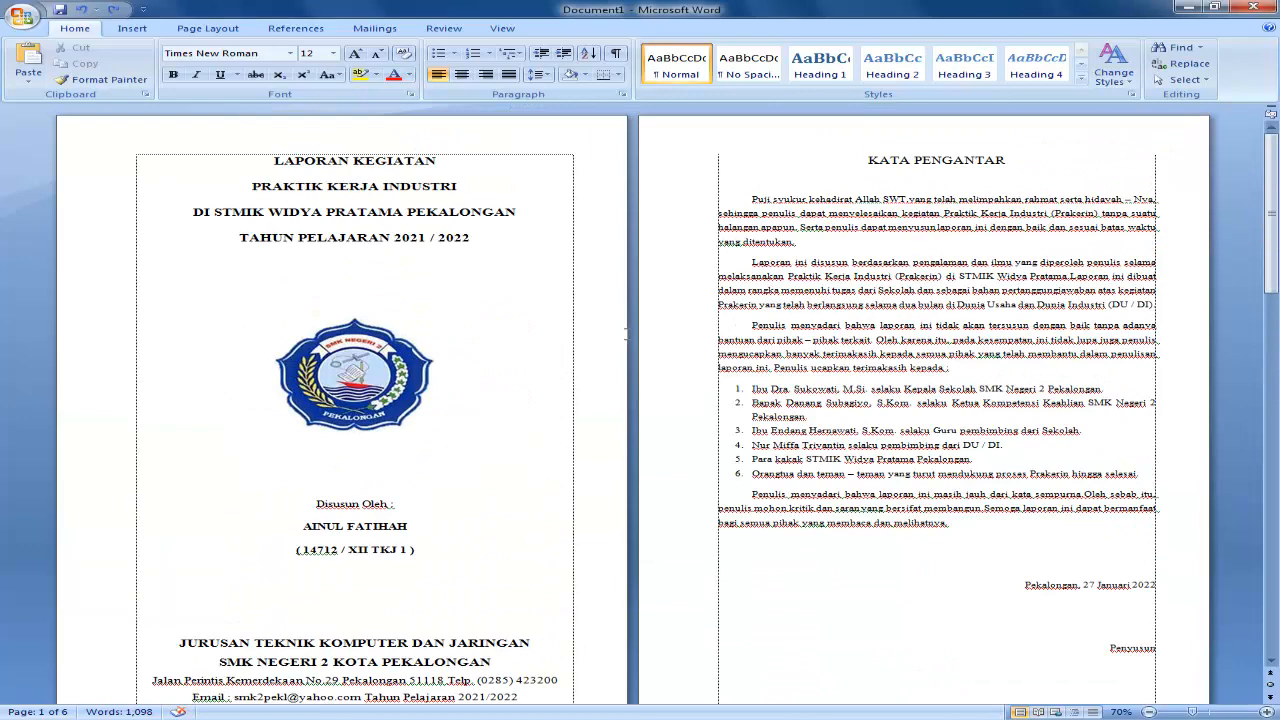
pyautogui.scroll(-4, 627, 333)
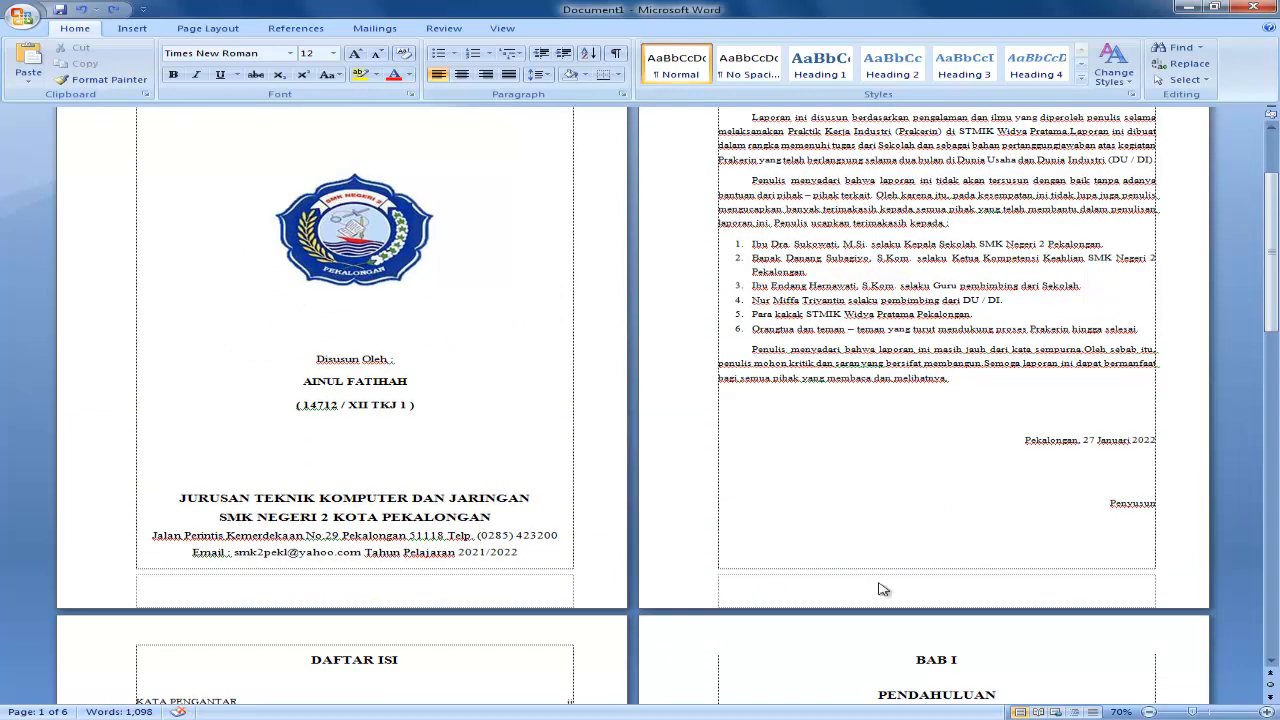
pyautogui.scroll(3, 564, 250)
pyautogui.scroll(1, 564, 250)
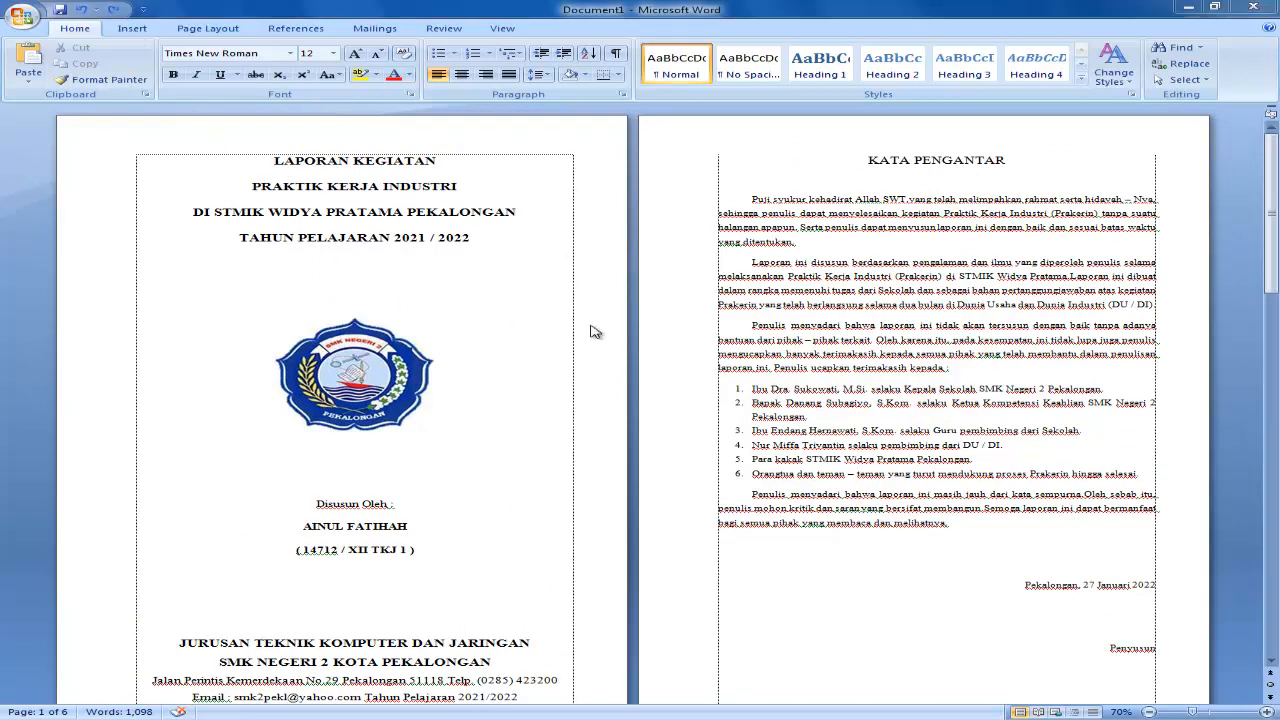
# Insert centred page numbers at the bottom of every page using the Plain Number 2 style, and close header and footer editing.
pyautogui.click(140, 29)
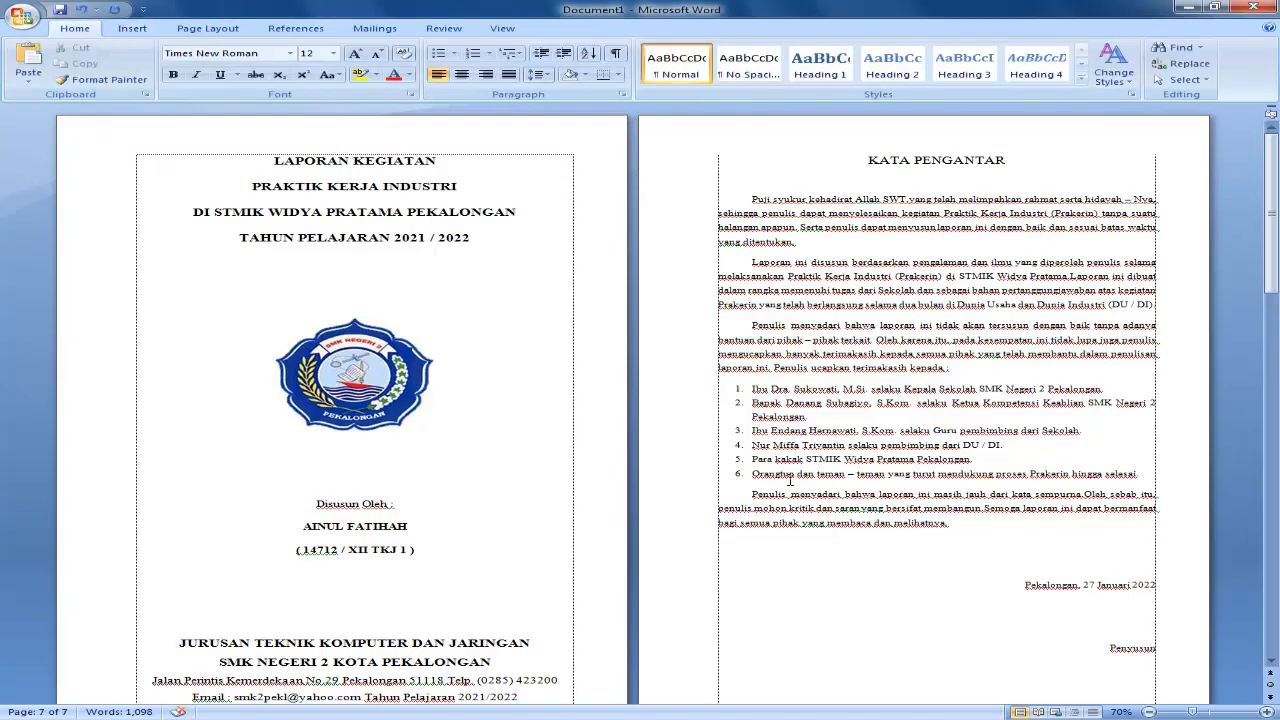
pyautogui.scroll(-1, 792, 481)
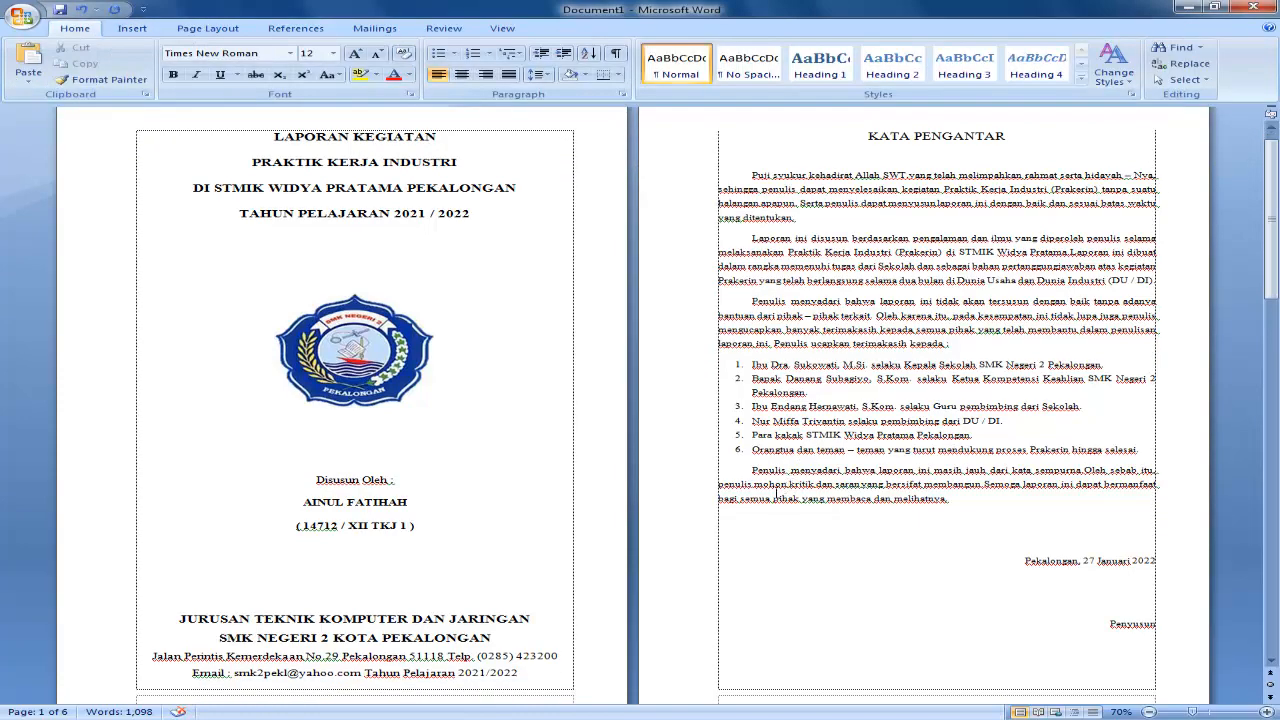
pyautogui.click(132, 28)
pyautogui.click(752, 75)
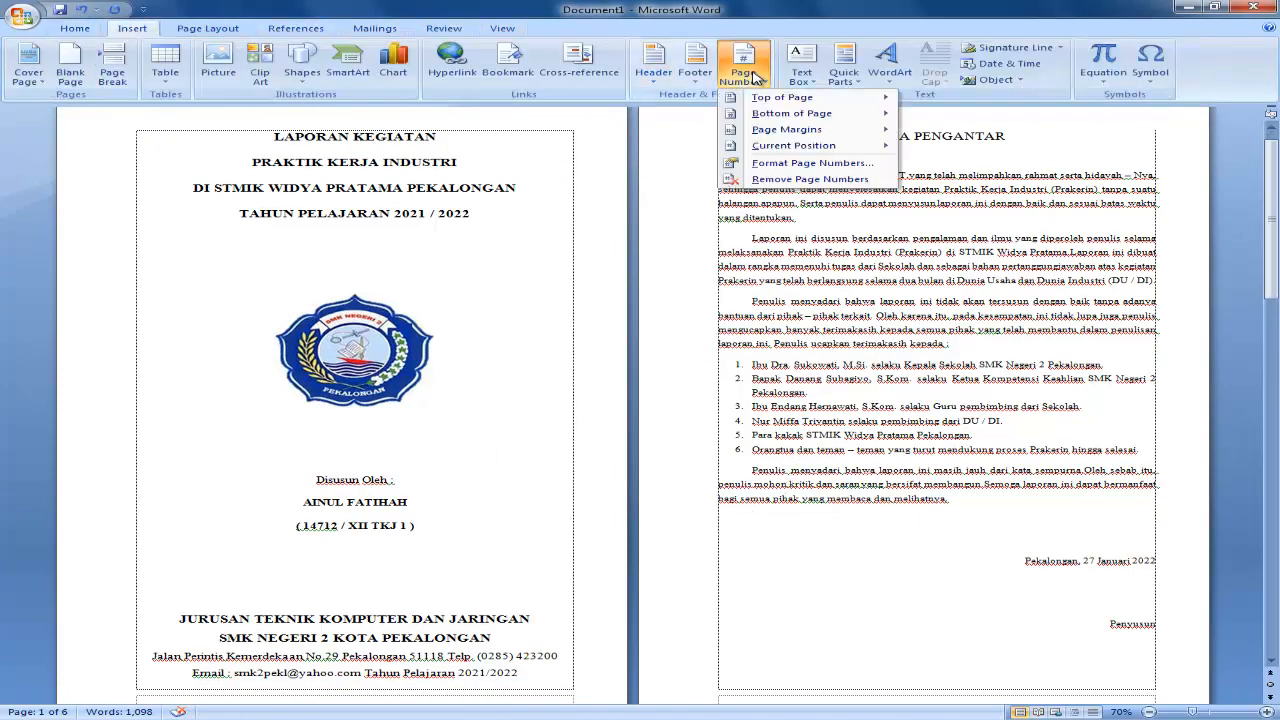
pyautogui.moveTo(770, 114)
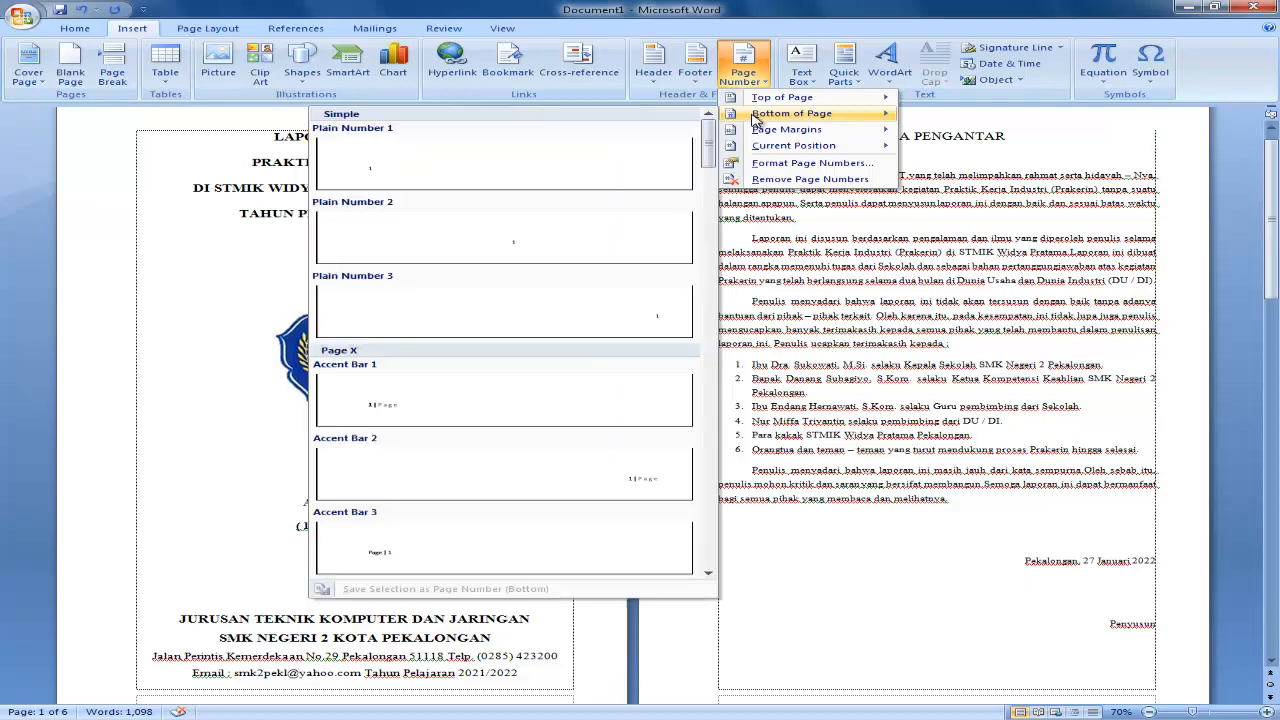
pyautogui.click(452, 236)
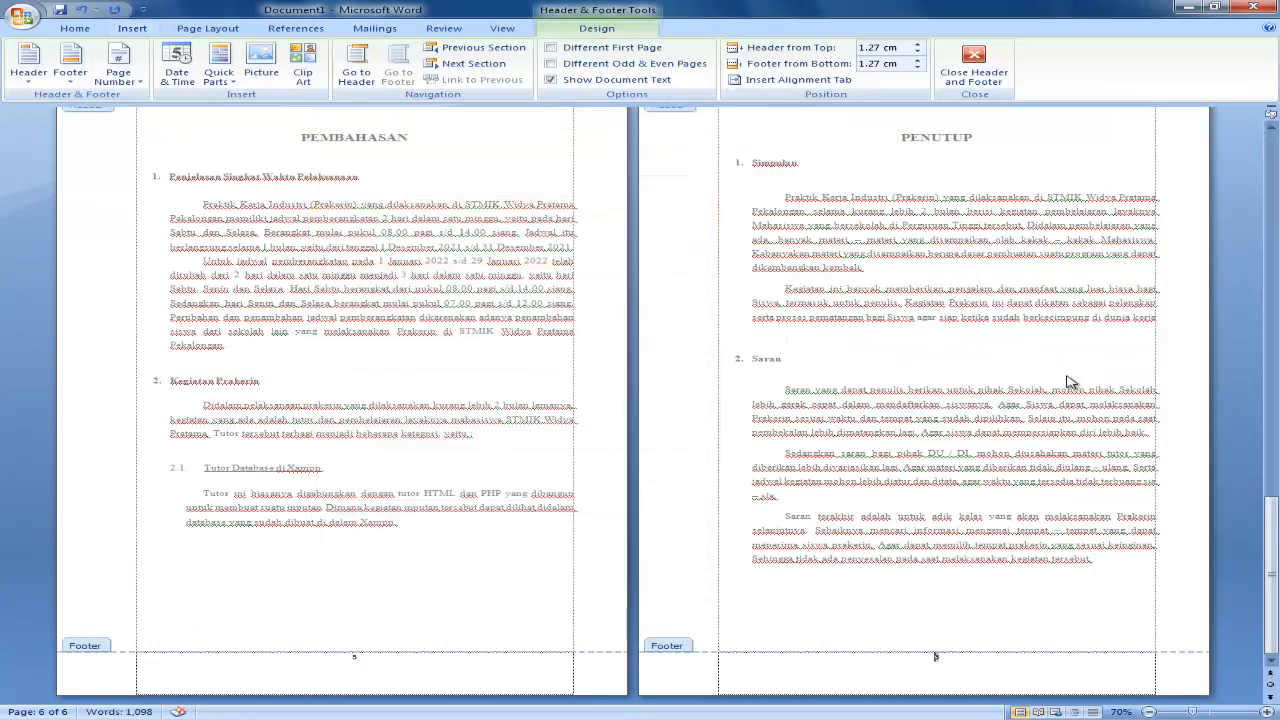
pyautogui.scroll(10, 704, 390)
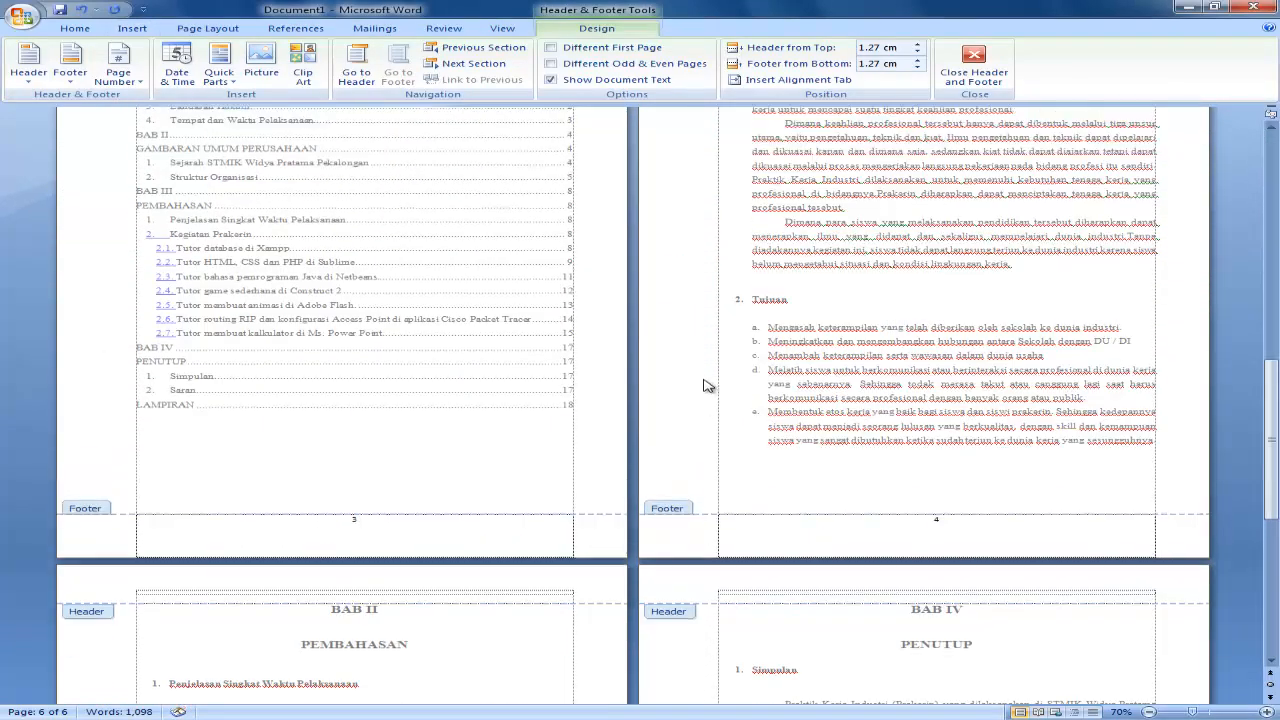
pyautogui.scroll(10, 704, 386)
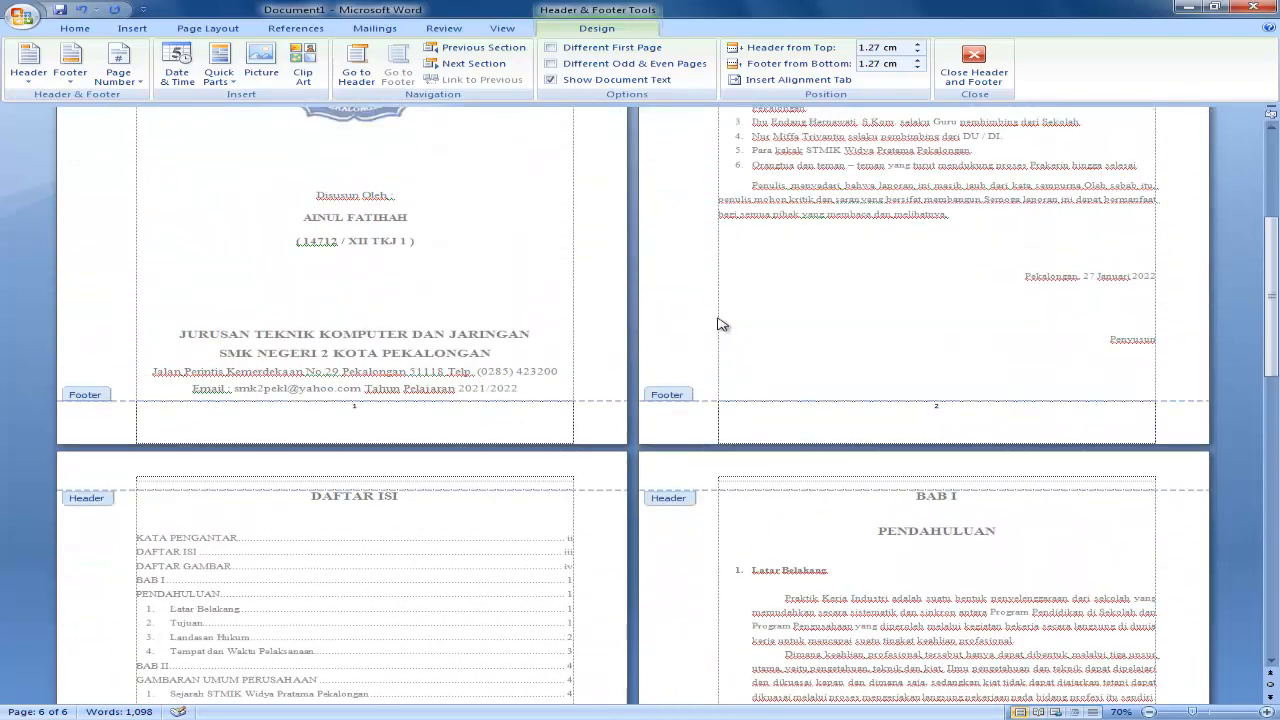
pyautogui.scroll(5, 722, 324)
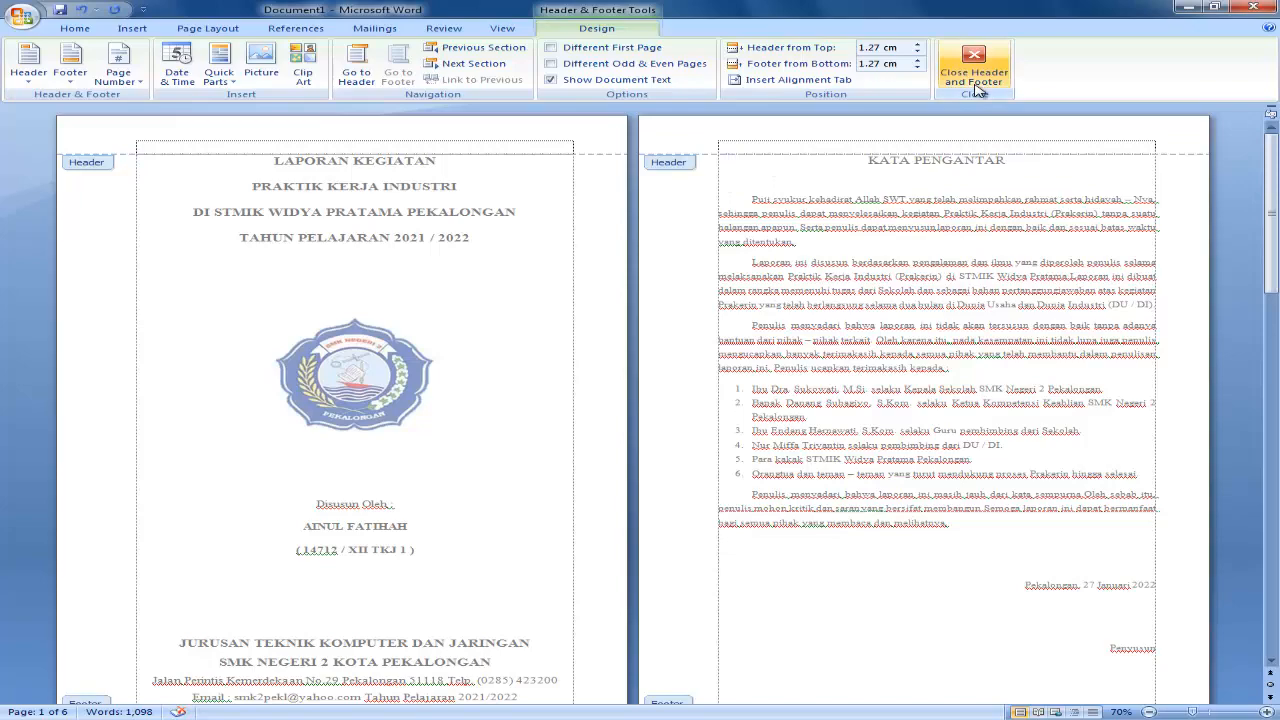
pyautogui.click(981, 72)
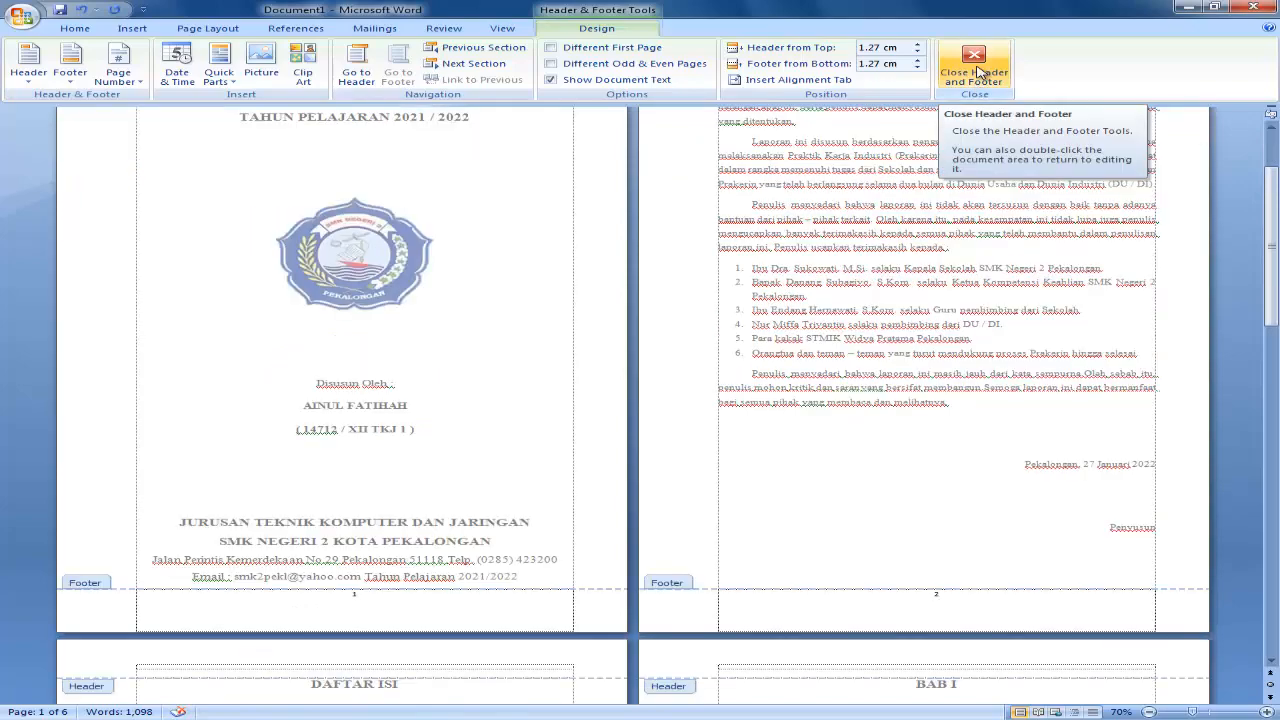
# Check the page numbering in the footers throughout the report.
pyautogui.scroll(6, 744, 232)
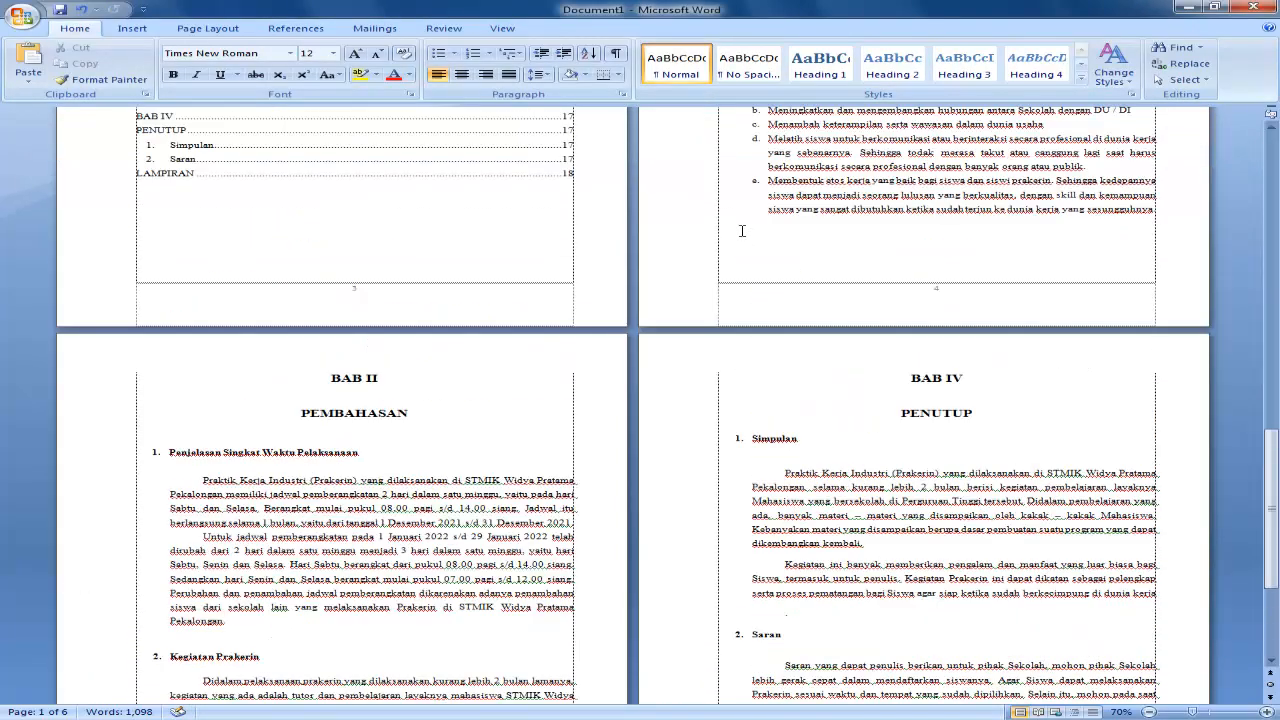
pyautogui.scroll(3, 742, 231)
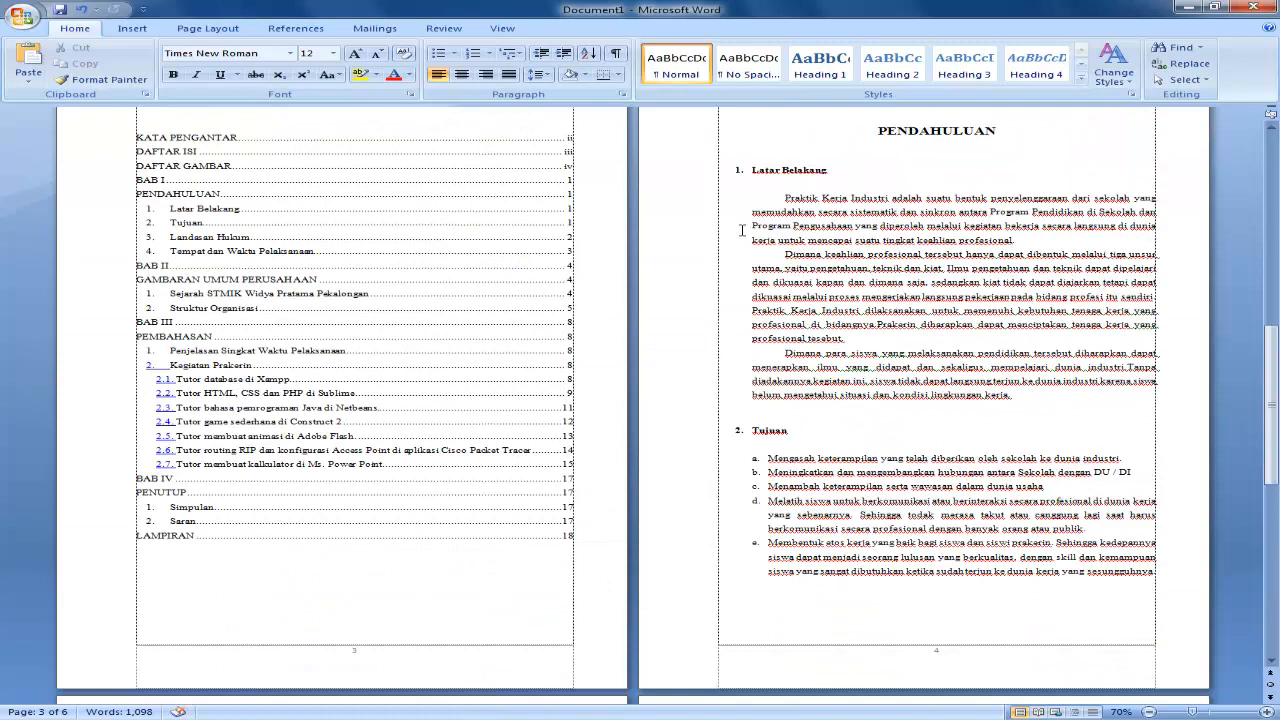
pyautogui.scroll(-6, 662, 643)
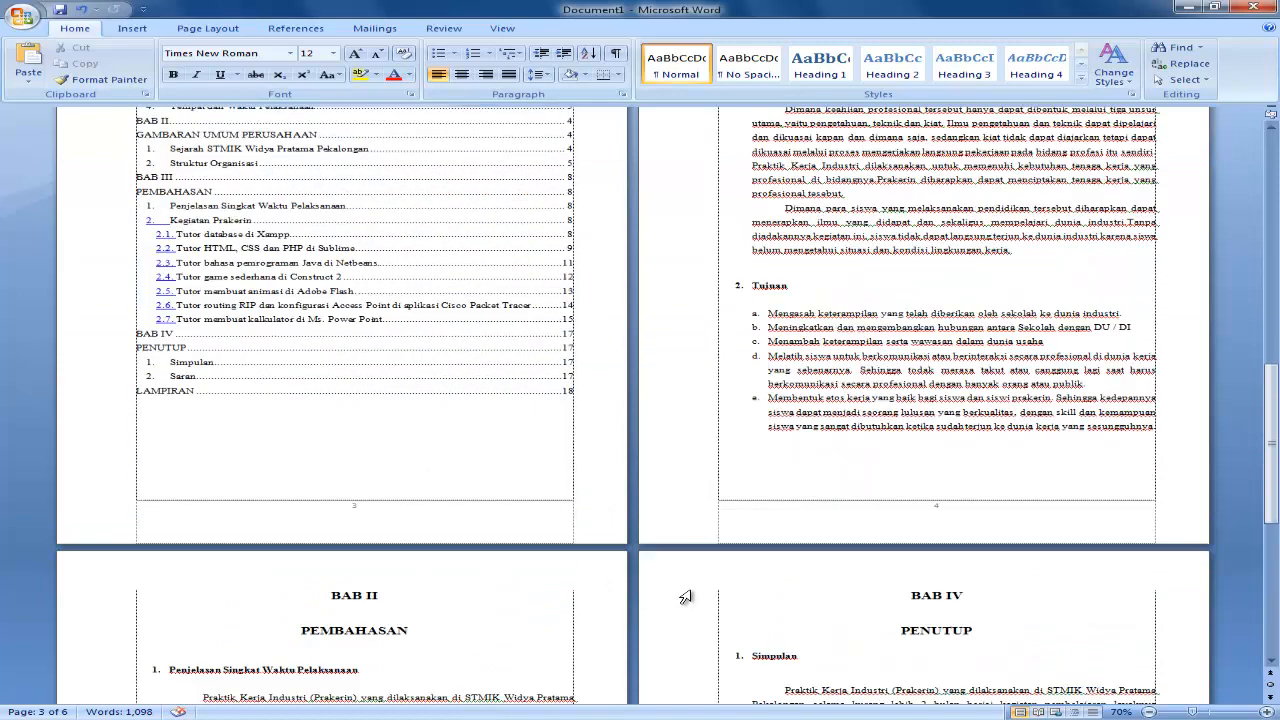
pyautogui.scroll(-5, 688, 595)
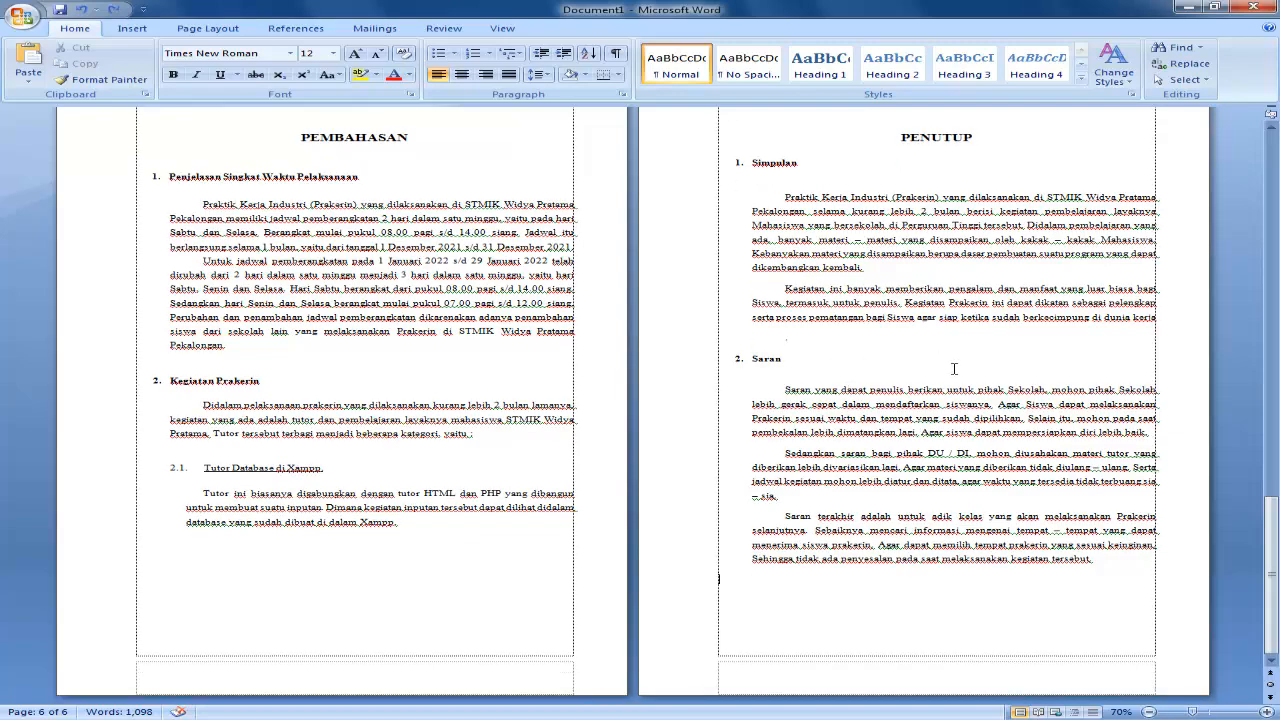
pyautogui.scroll(8, 950, 372)
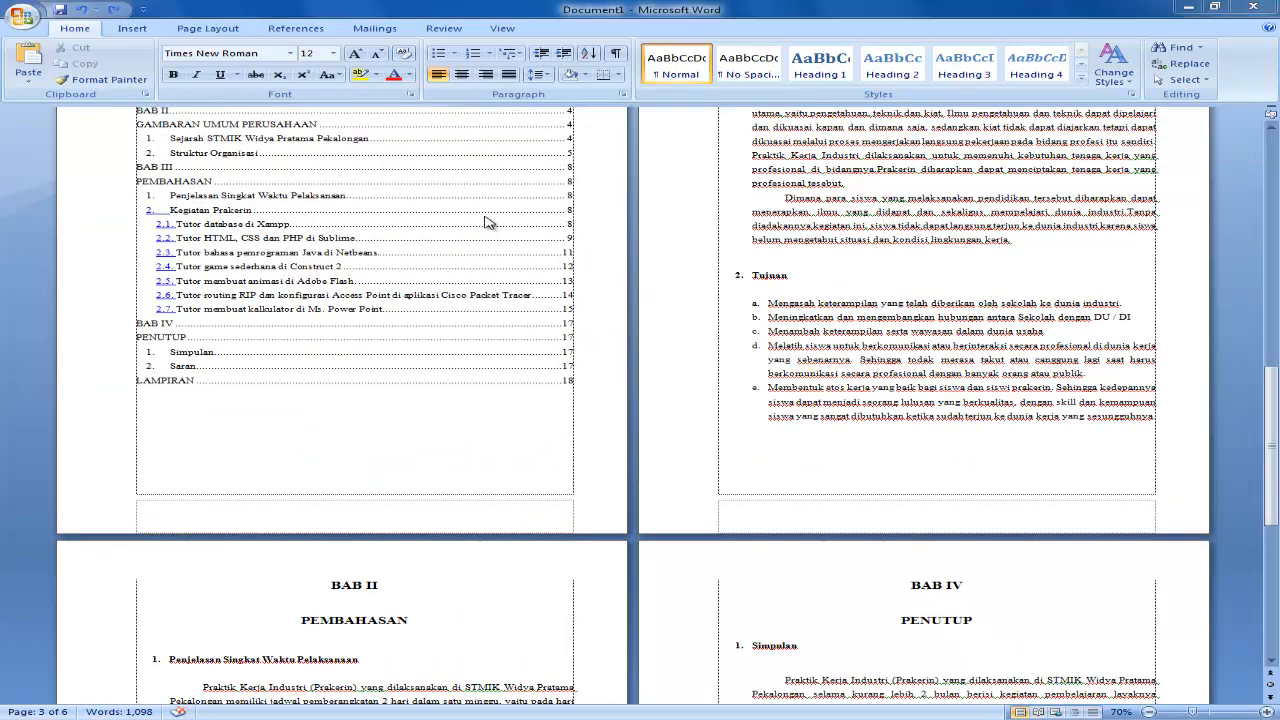
# Insert a Next Page section break directly before the KATA PENGANTAR heading.
pyautogui.hotkey('ctrl', 'Home')
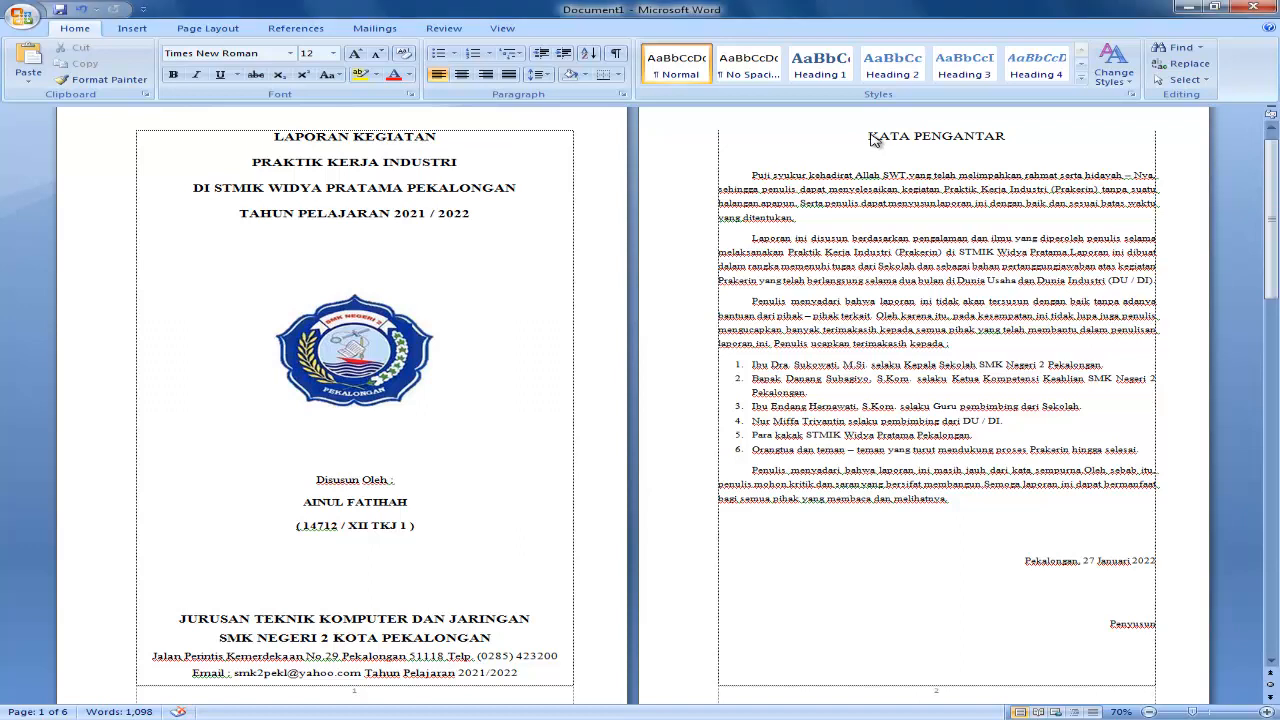
pyautogui.click(869, 137)
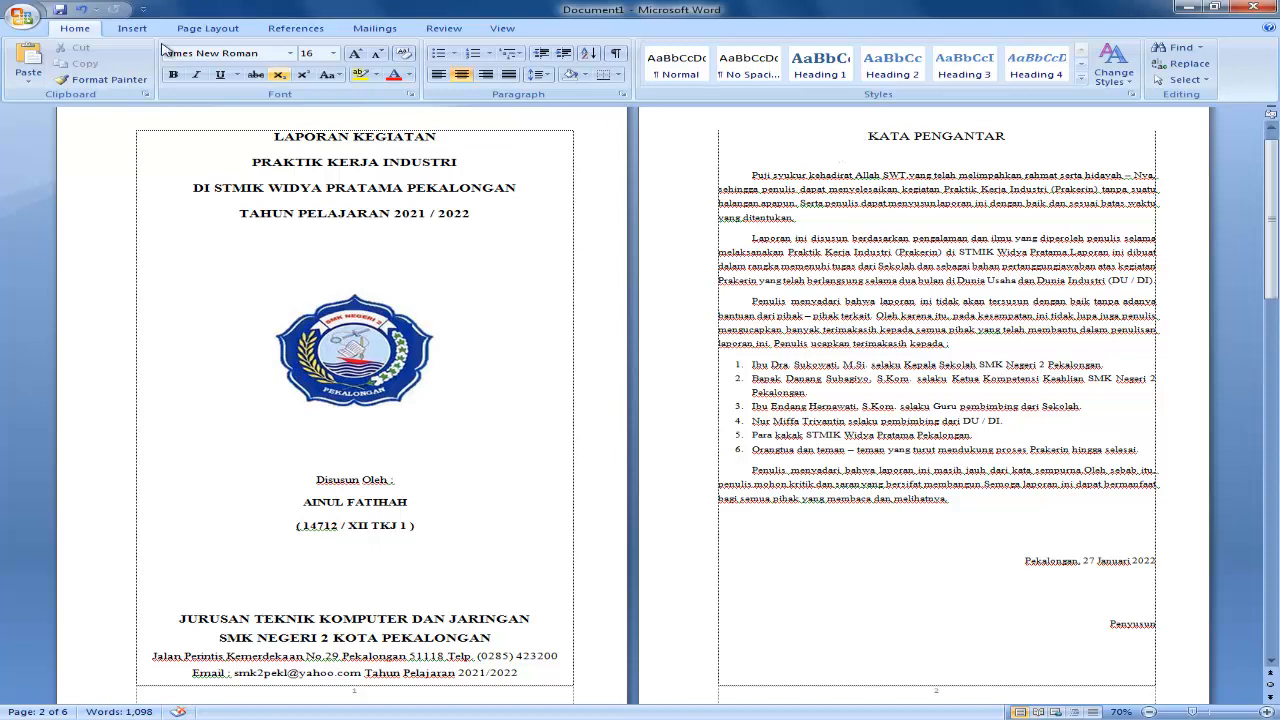
pyautogui.click(203, 28)
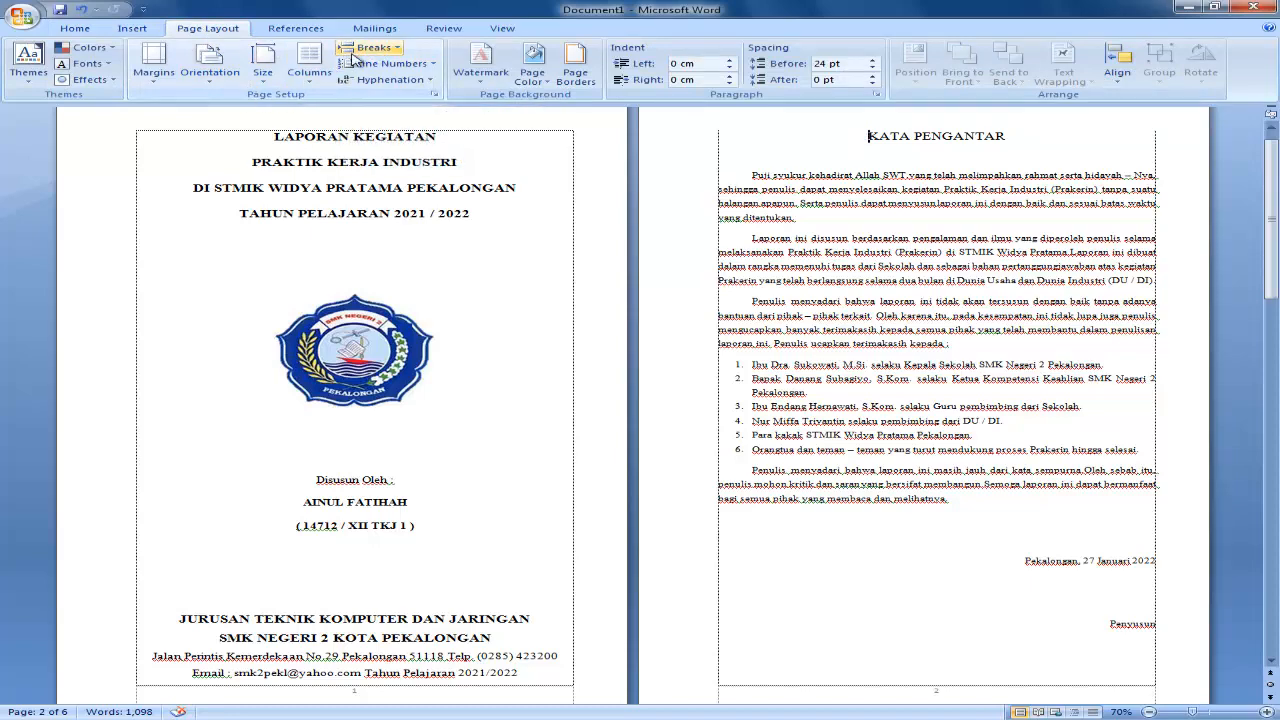
pyautogui.click(360, 55)
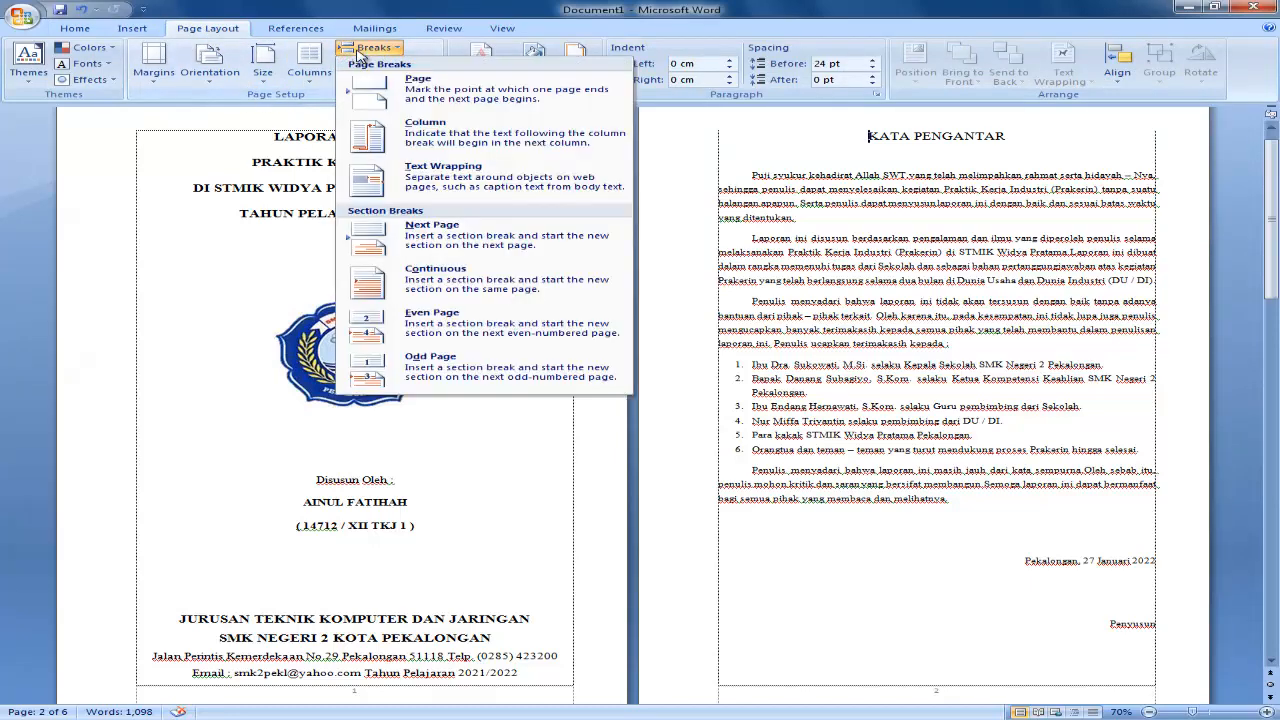
pyautogui.click(455, 246)
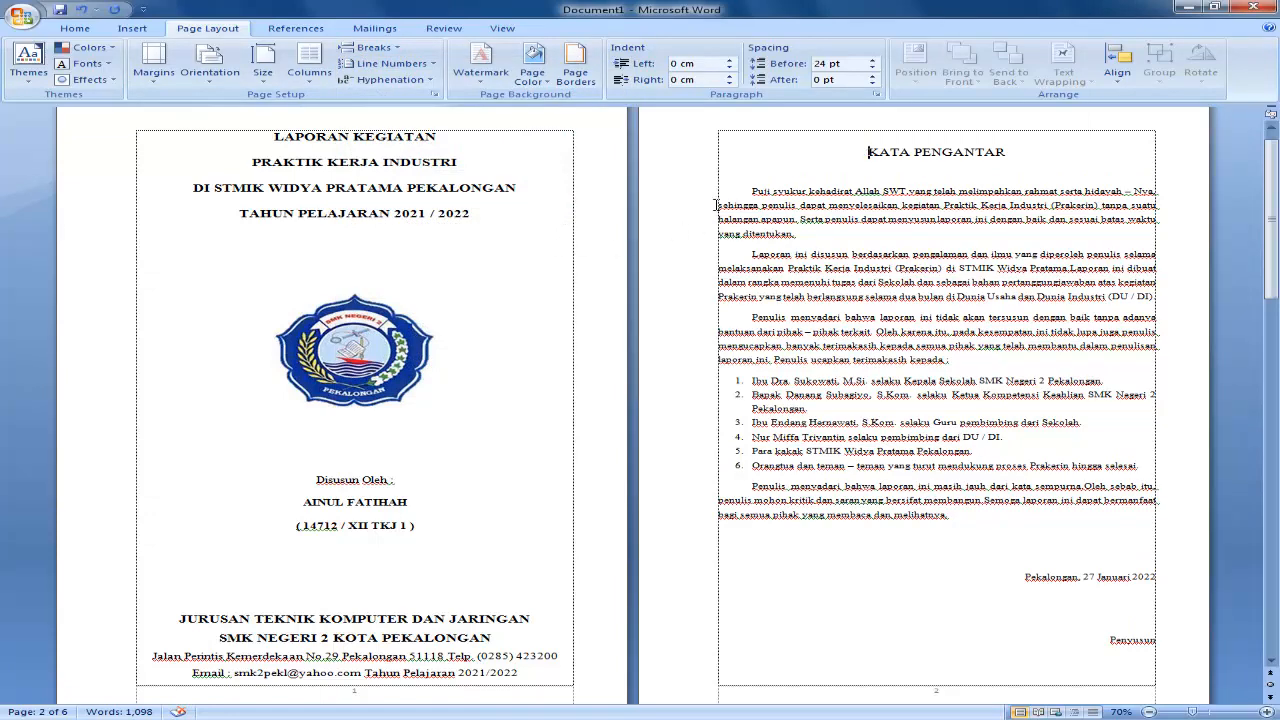
# Open the cover page's header to examine the section labels, and close header and footer editing.
pyautogui.scroll(1, 714, 205)
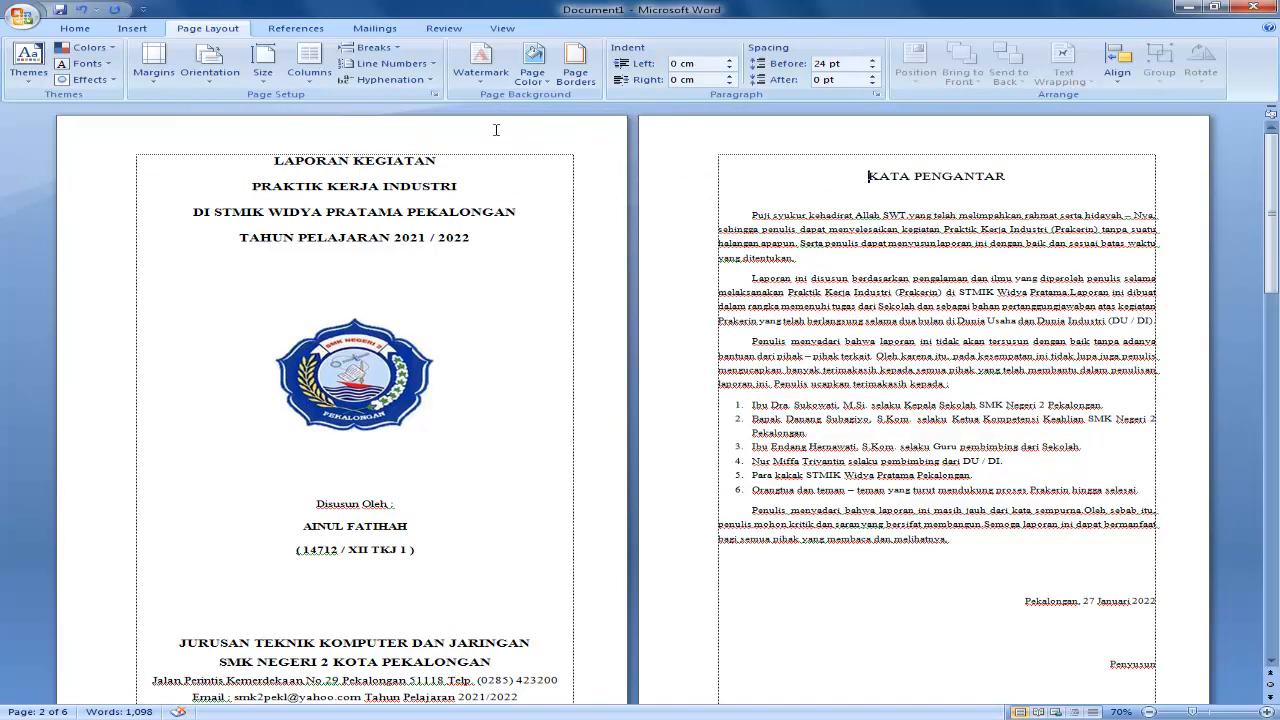
pyautogui.doubleClick(413, 128)
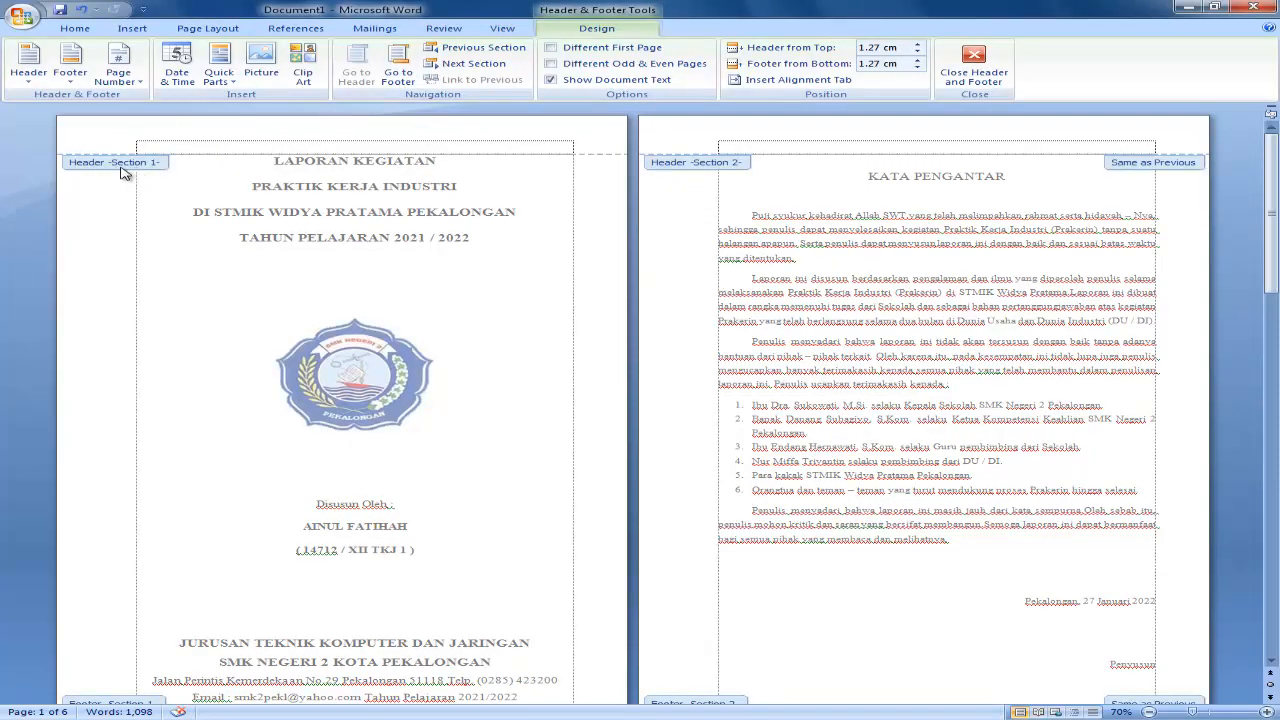
pyautogui.click(973, 65)
# Insert a Next Page section break directly before the BAB I heading.
pyautogui.scroll(-6, 818, 181)
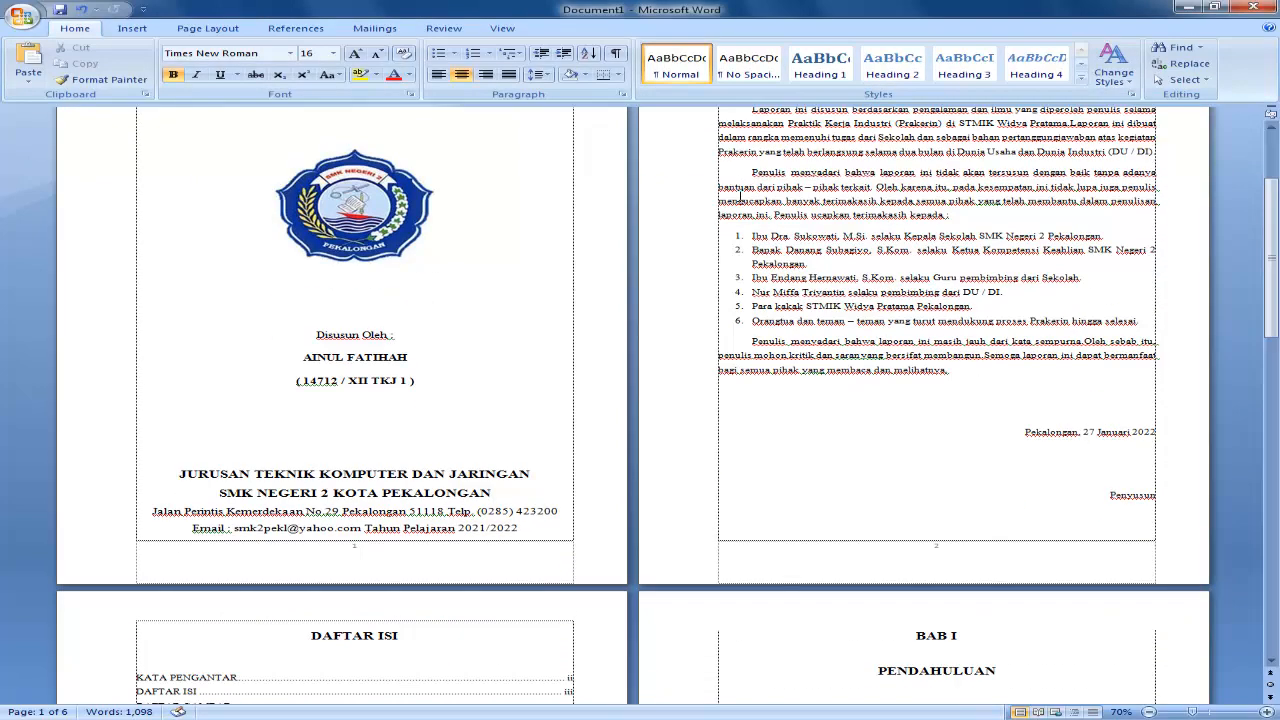
pyautogui.scroll(-3, 754, 288)
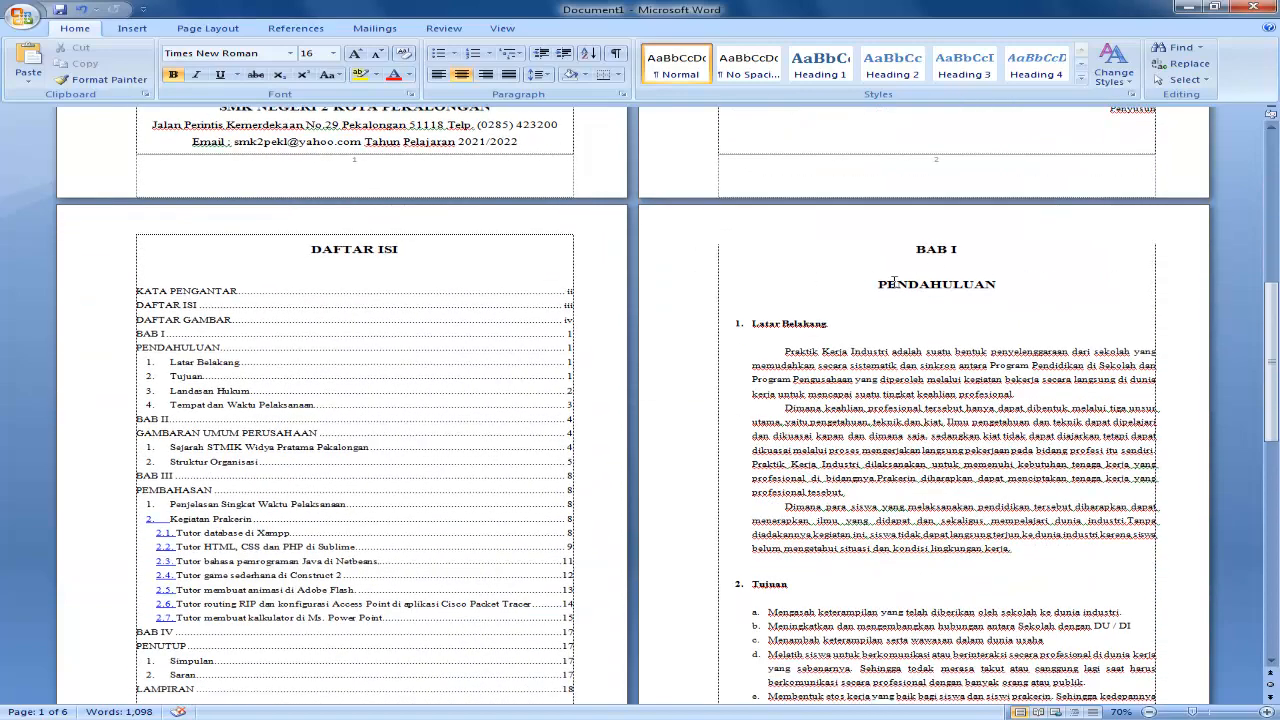
pyautogui.scroll(-2, 936, 265)
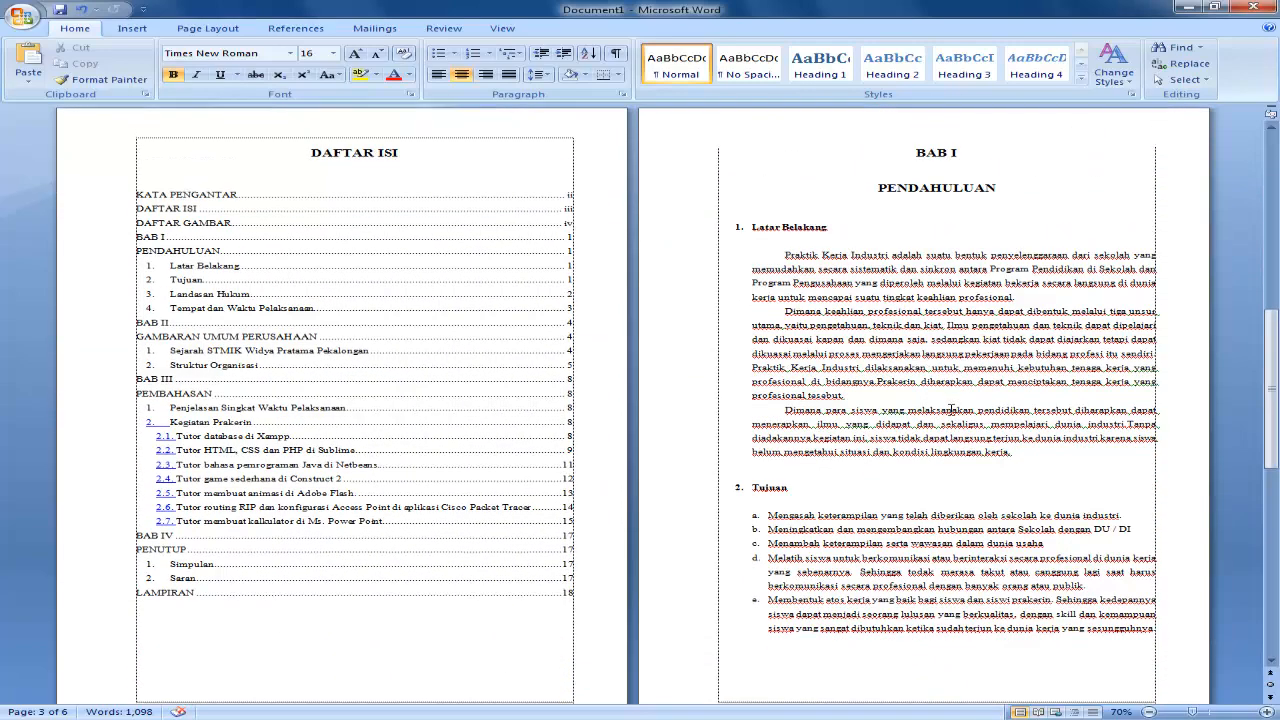
pyautogui.click(918, 152)
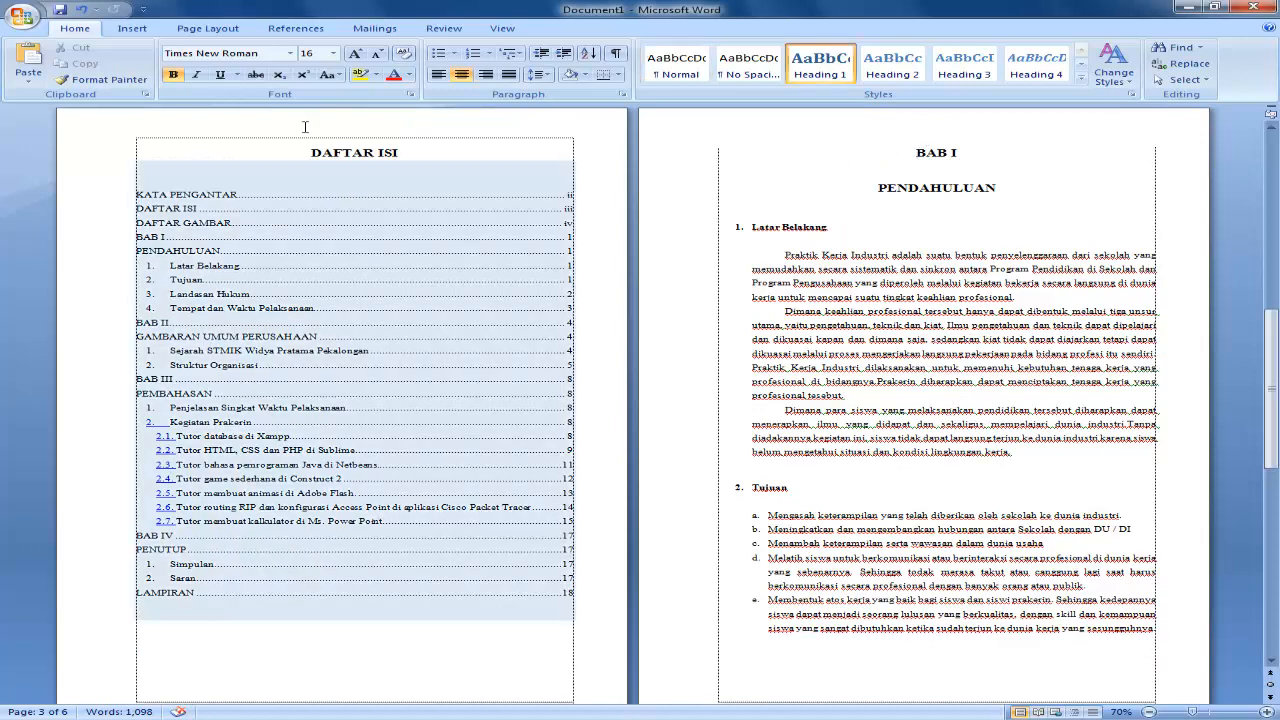
pyautogui.click(195, 28)
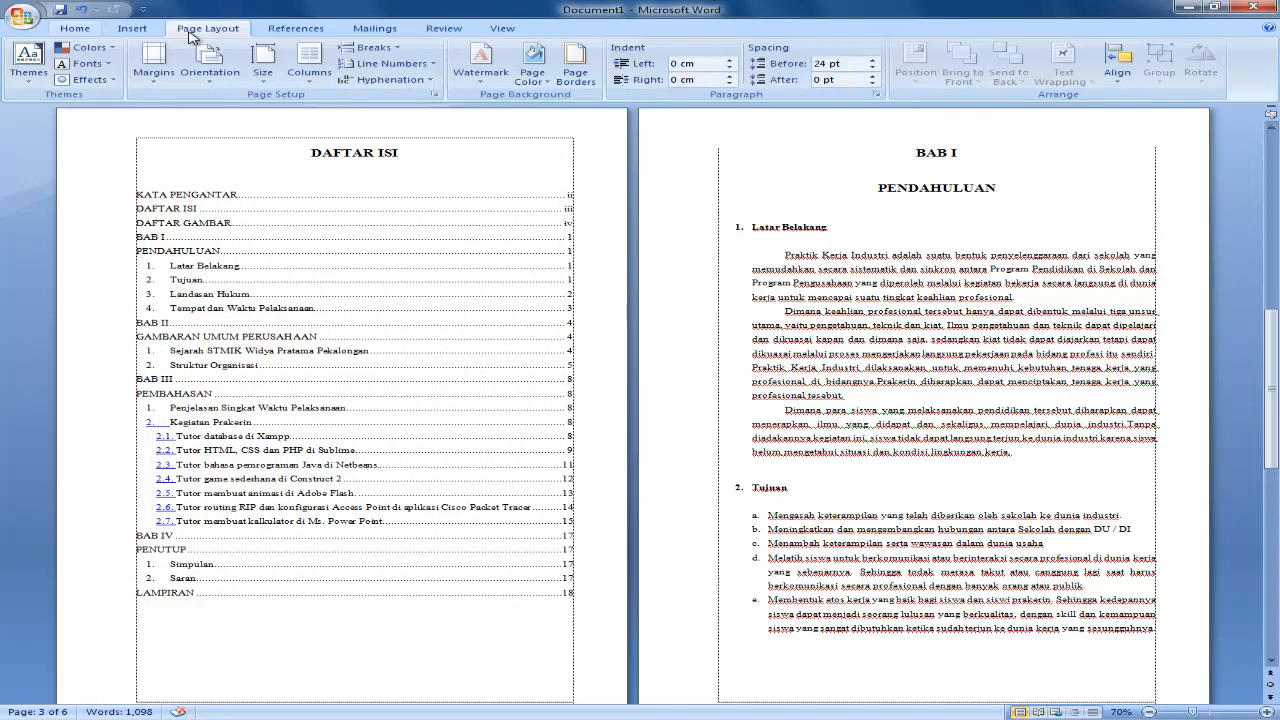
pyautogui.click(370, 47)
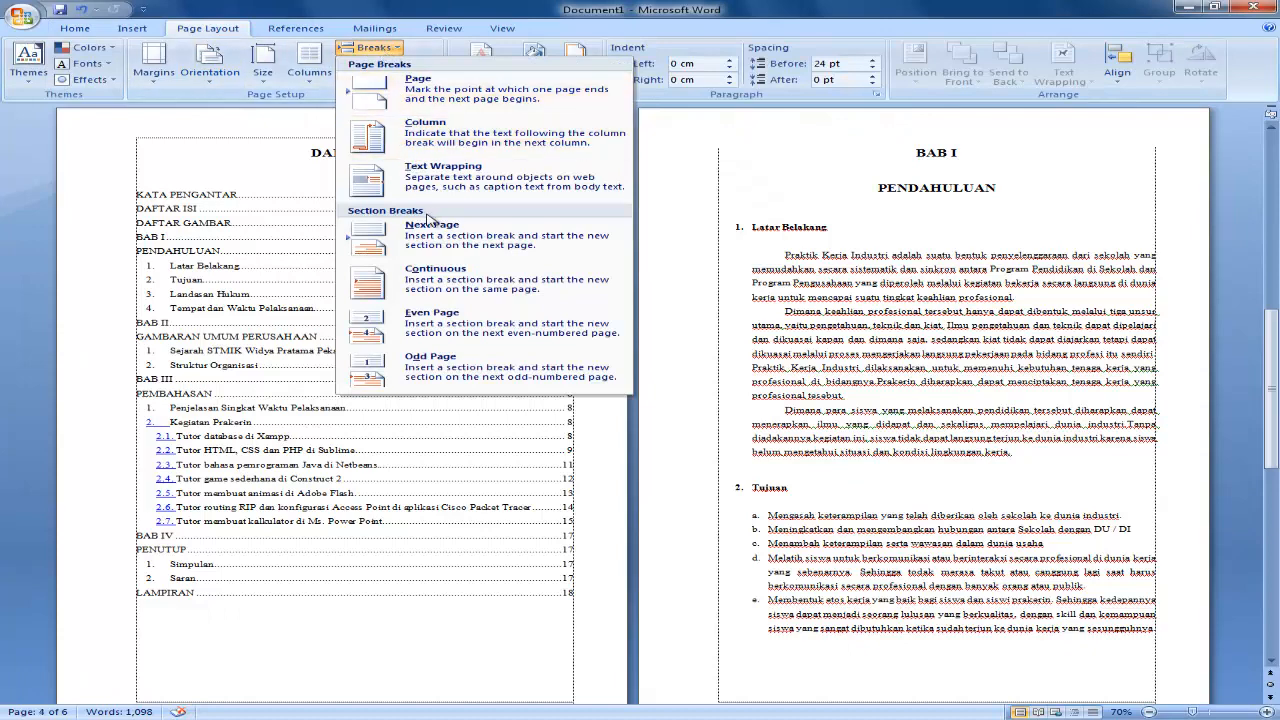
pyautogui.click(533, 248)
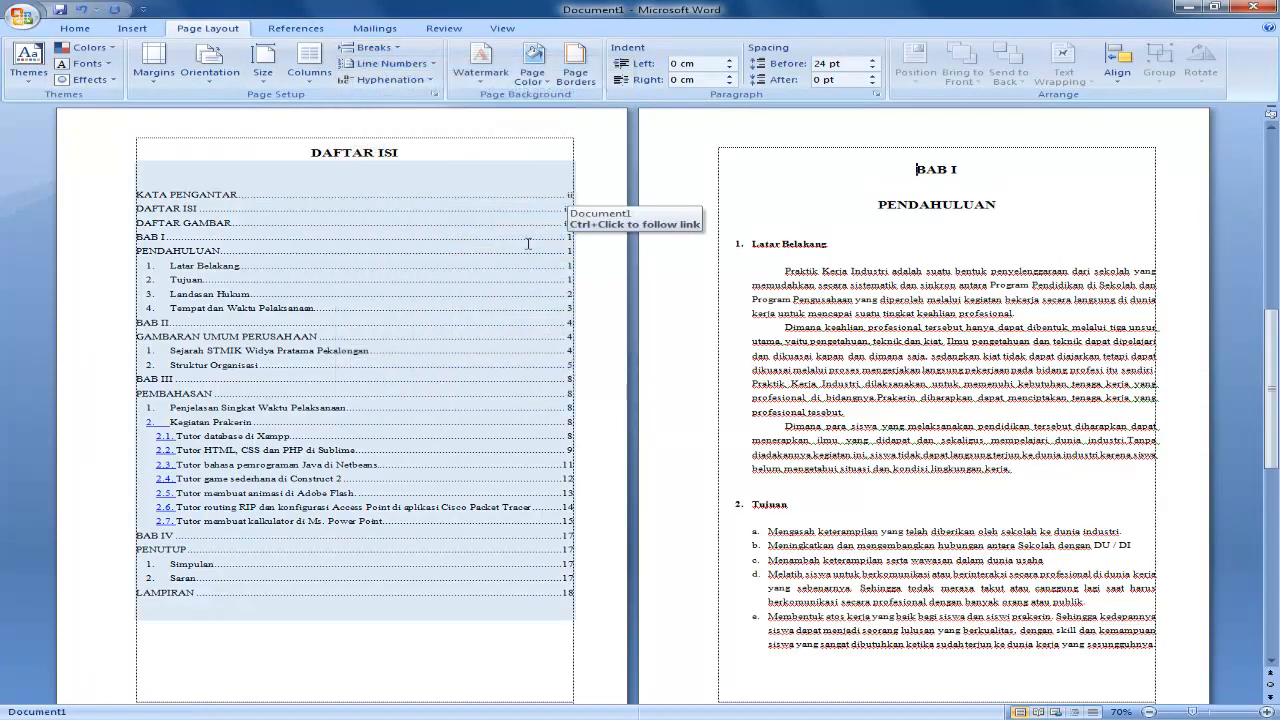
# Open the header of the DAFTAR ISI page to examine the section labels, and close header and footer editing.
pyautogui.scroll(2, 925, 90)
pyautogui.scroll(3, 620, 241)
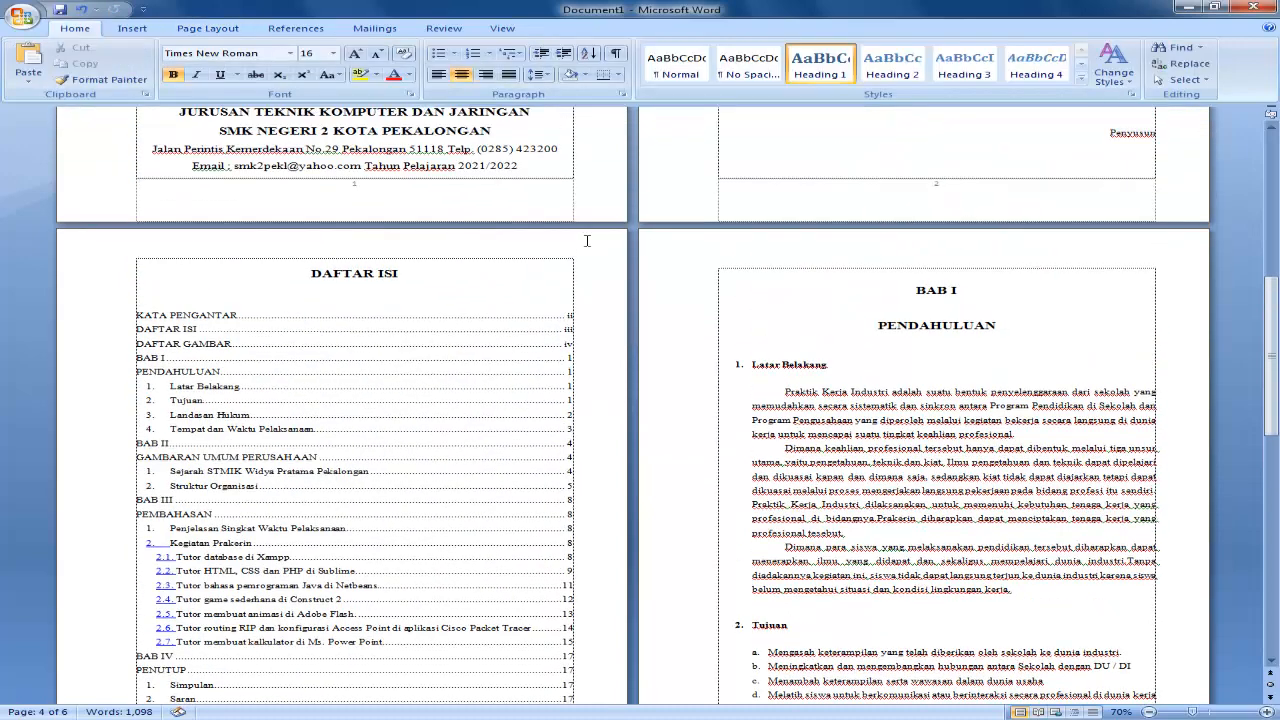
pyautogui.doubleClick(553, 245)
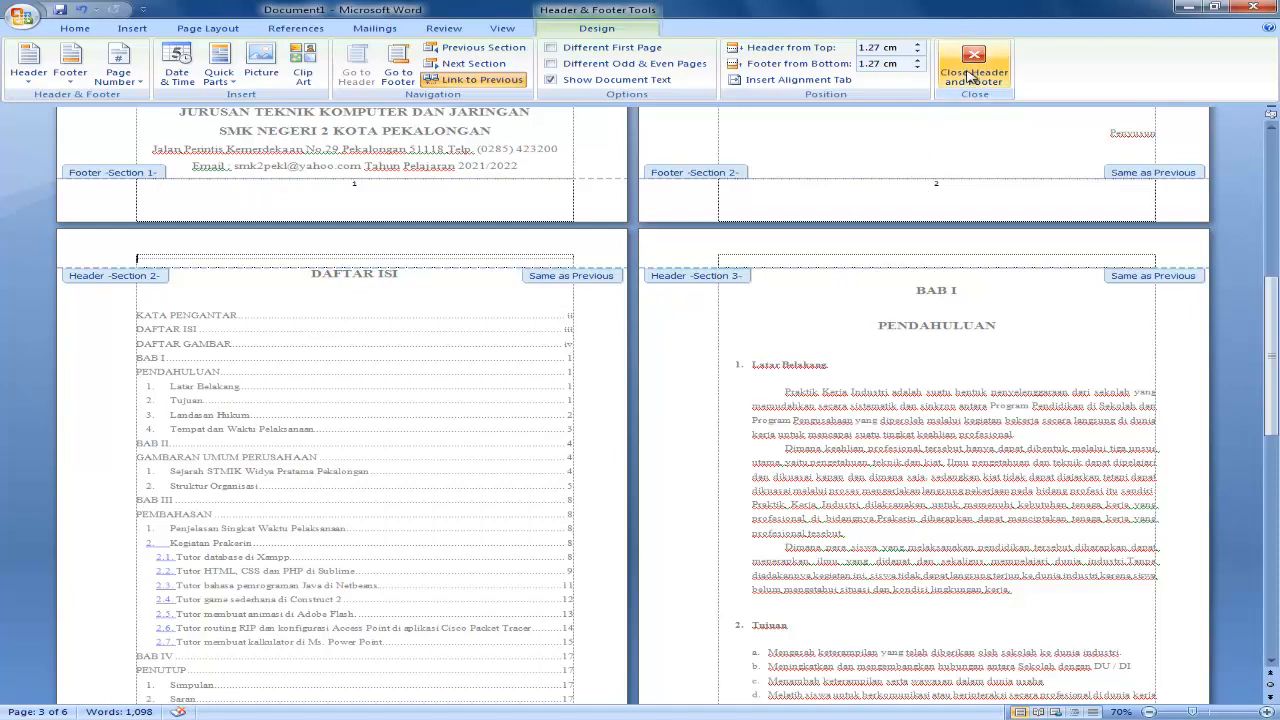
pyautogui.click(971, 76)
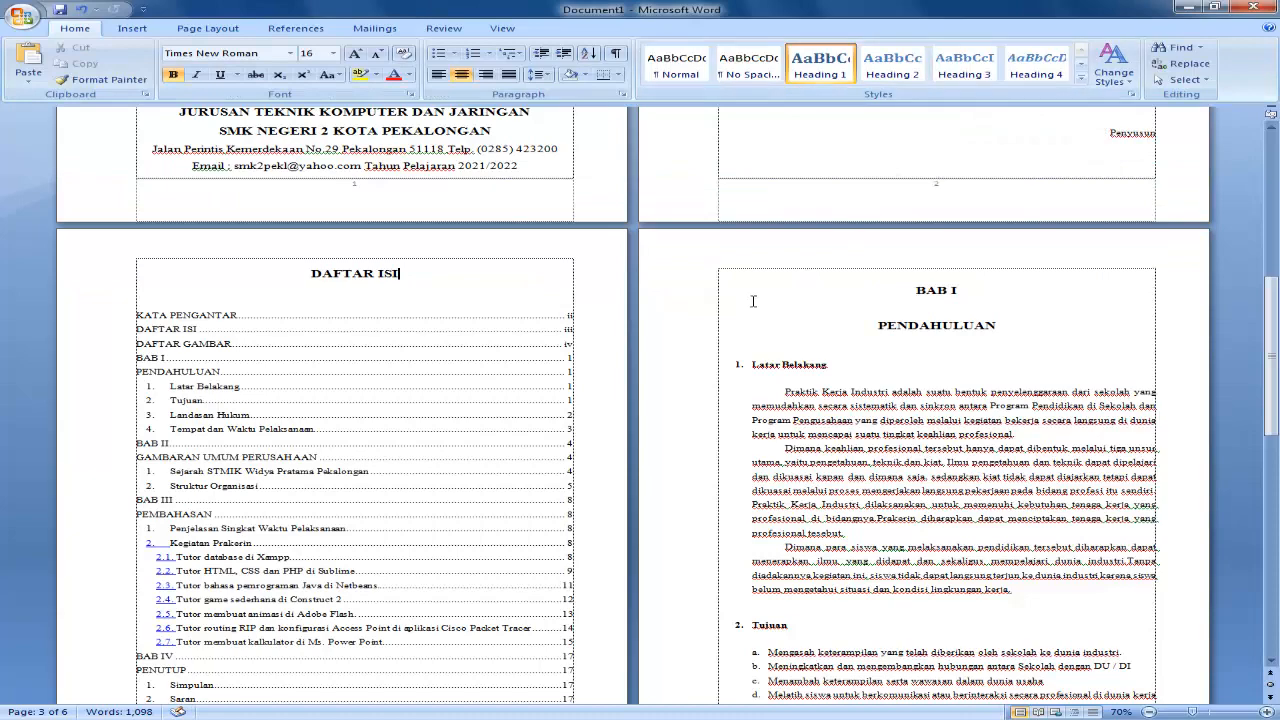
# Select the page number in the KATA PENGANTAR page's footer and choose the i, ii, iii number format for section 2.
pyautogui.scroll(5, 586, 303)
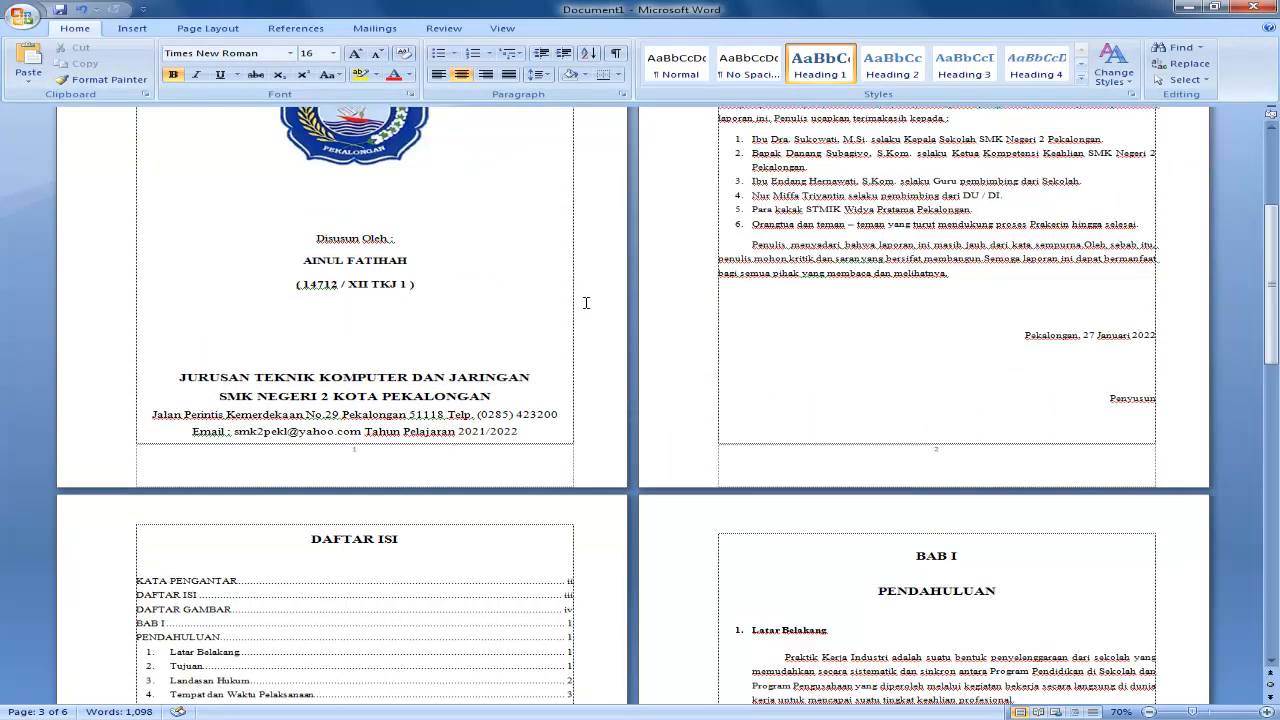
pyautogui.scroll(4, 586, 303)
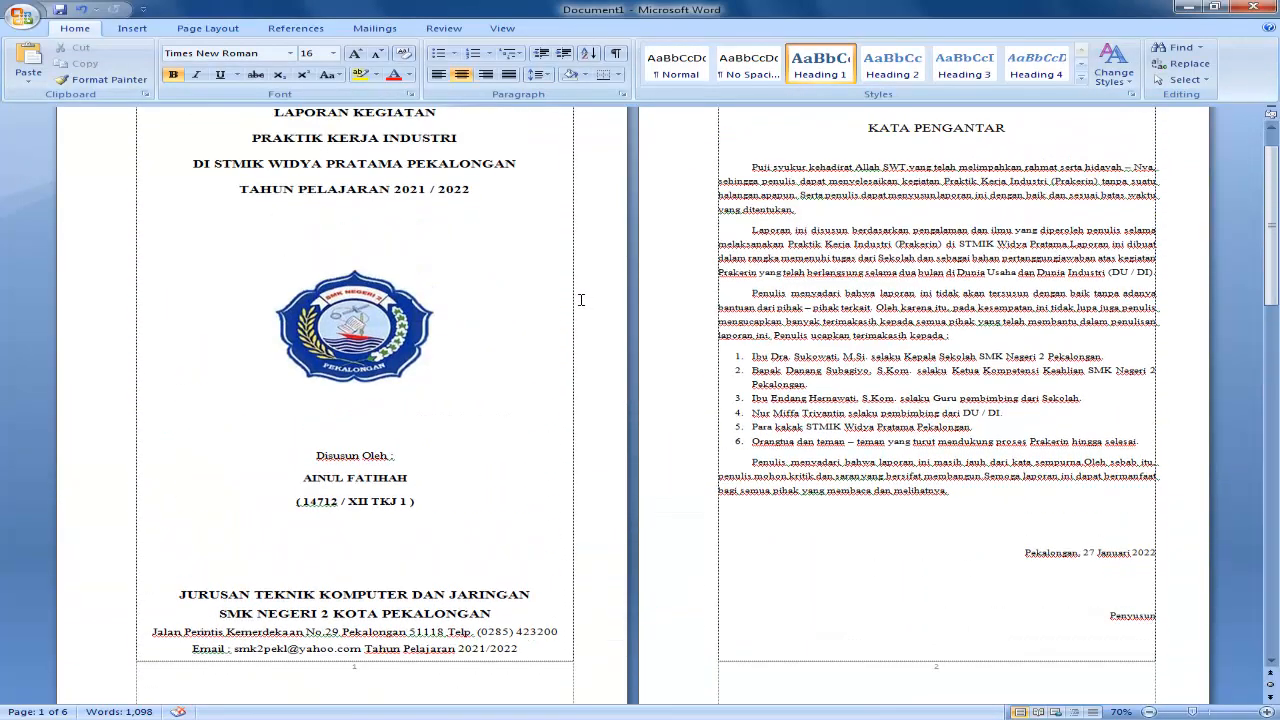
pyautogui.scroll(1, 581, 300)
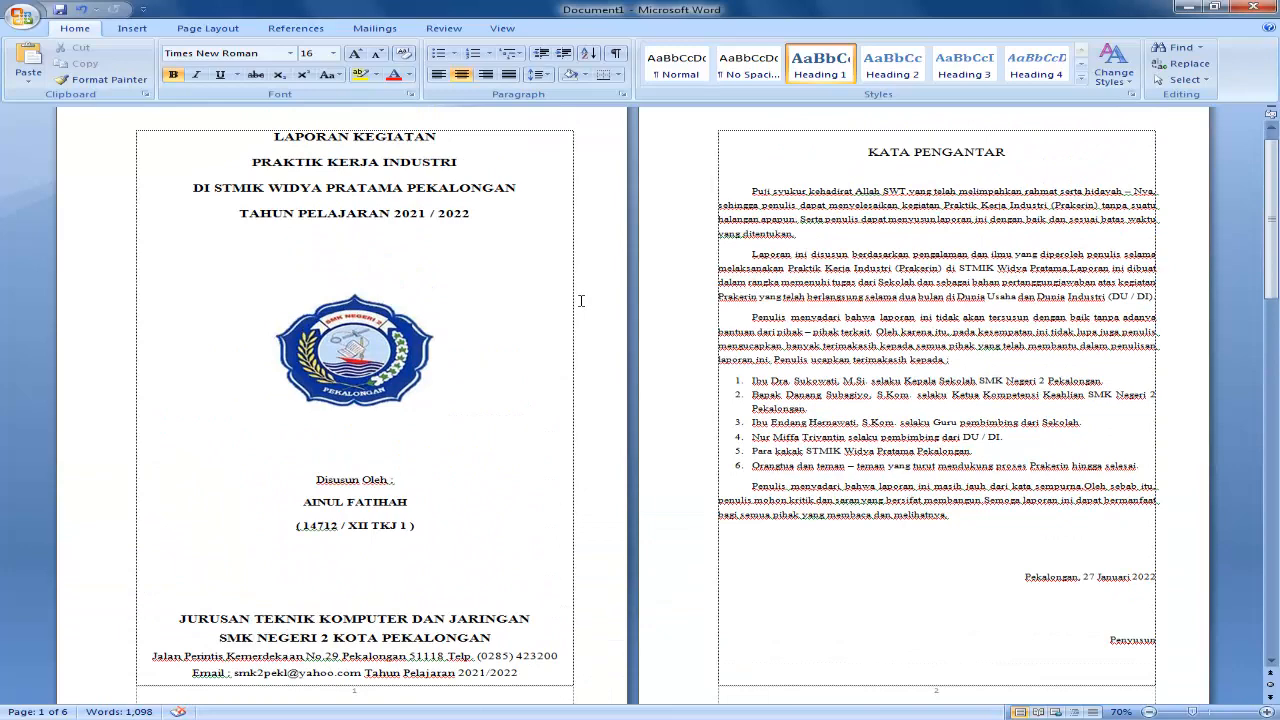
pyautogui.scroll(-2, 627, 290)
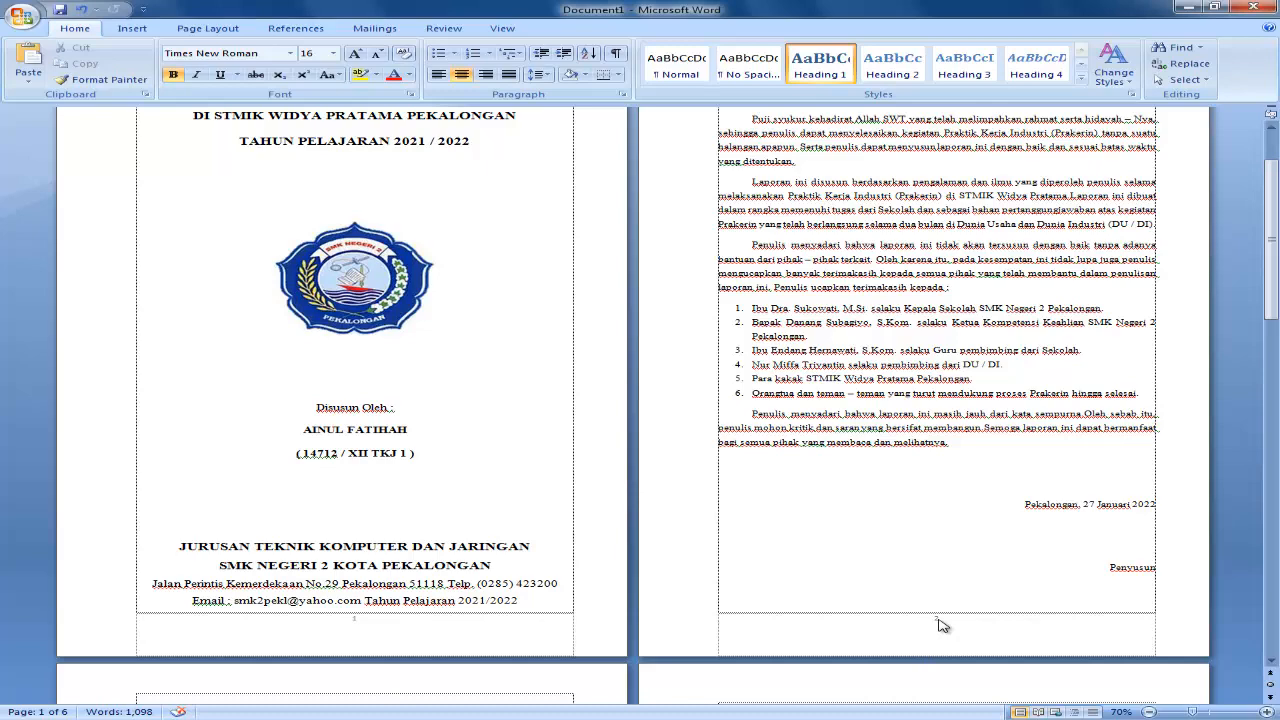
pyautogui.scroll(3, 941, 625)
pyautogui.scroll(-4, 935, 600)
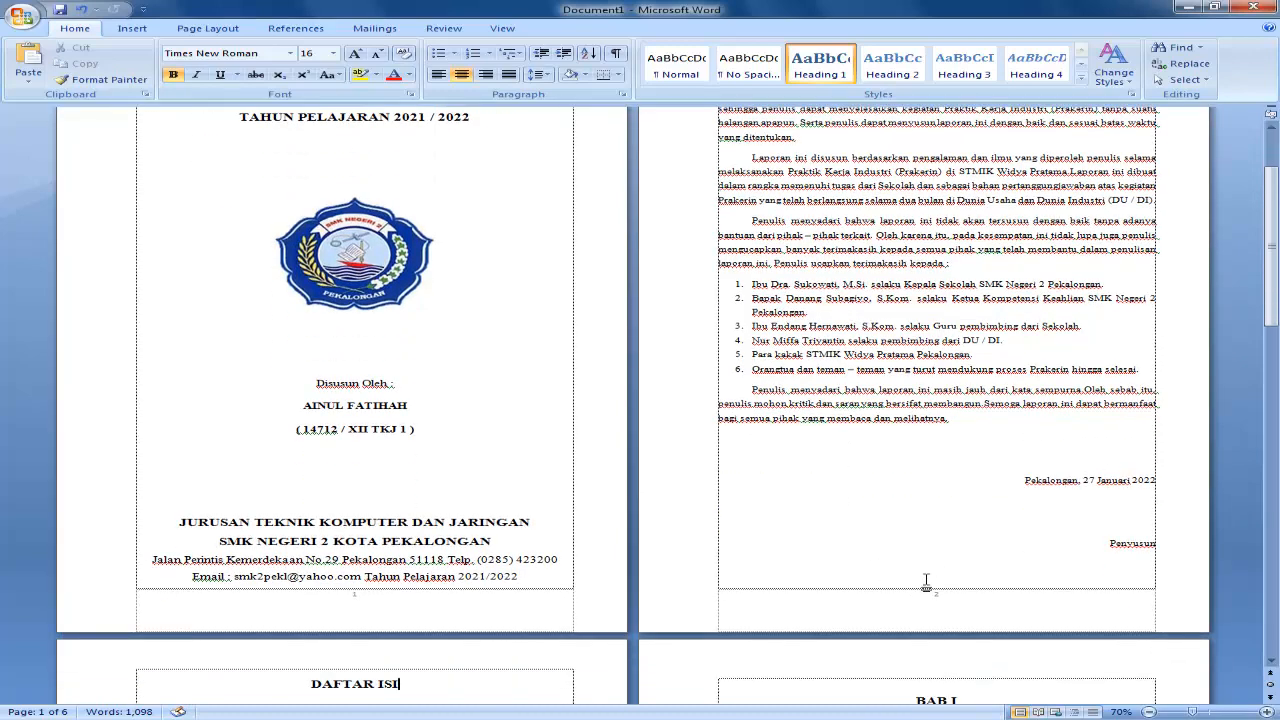
pyautogui.click(938, 602)
pyautogui.doubleClick(938, 602)
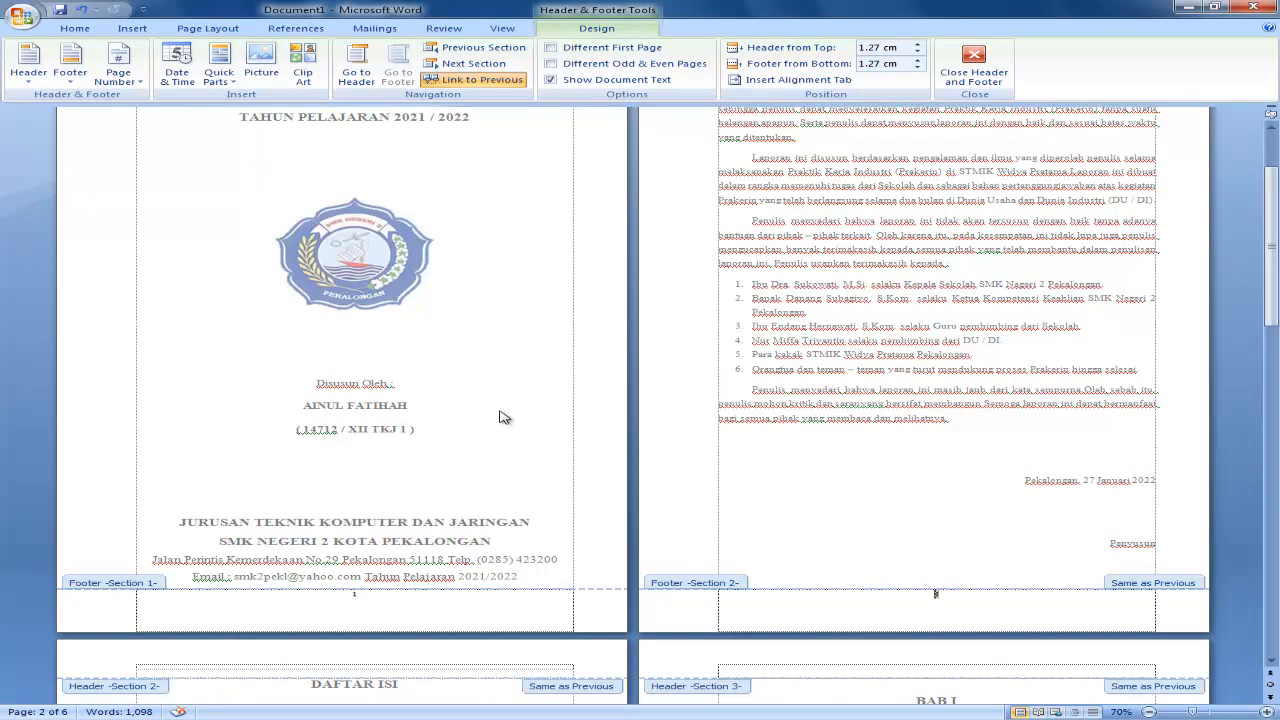
pyautogui.click(136, 28)
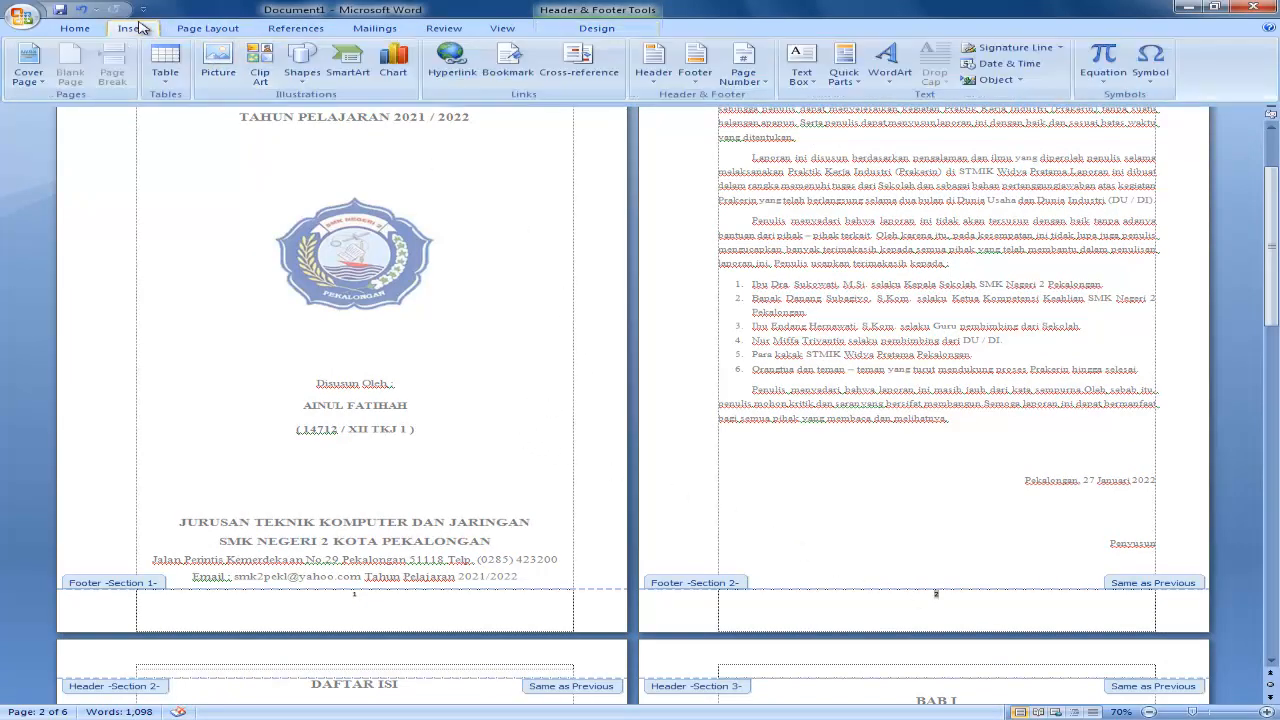
pyautogui.click(752, 72)
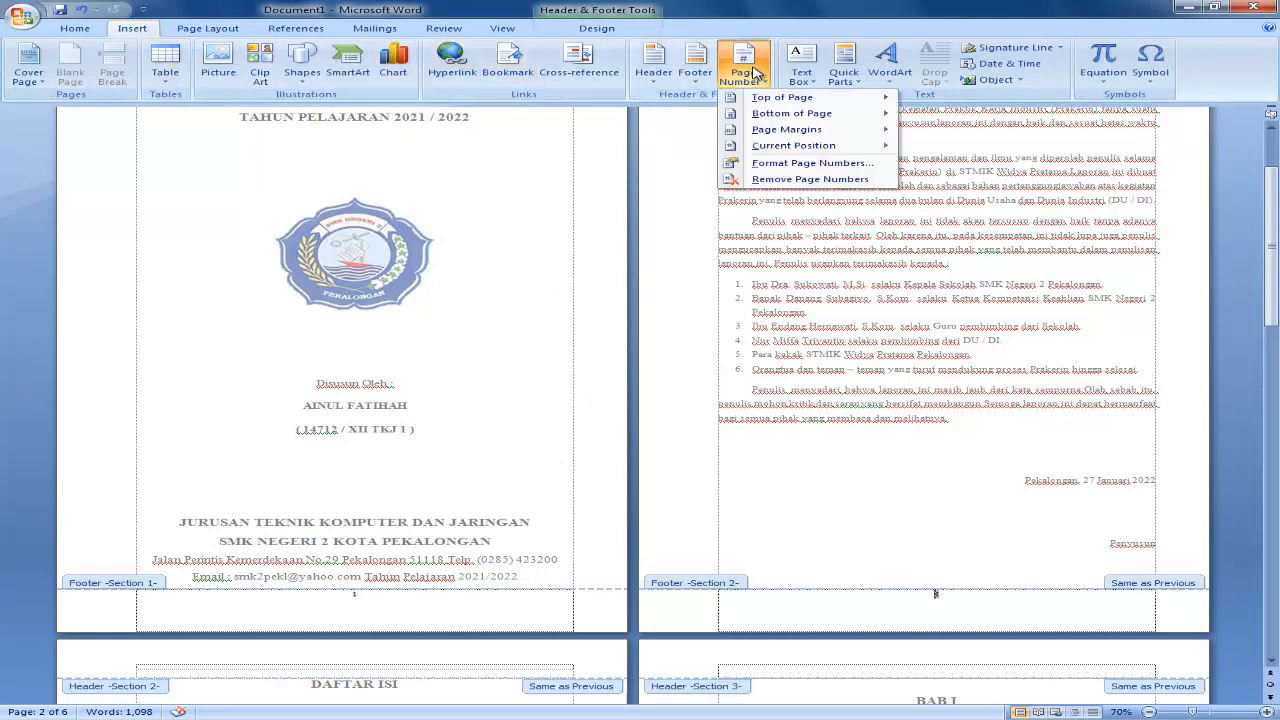
pyautogui.click(762, 164)
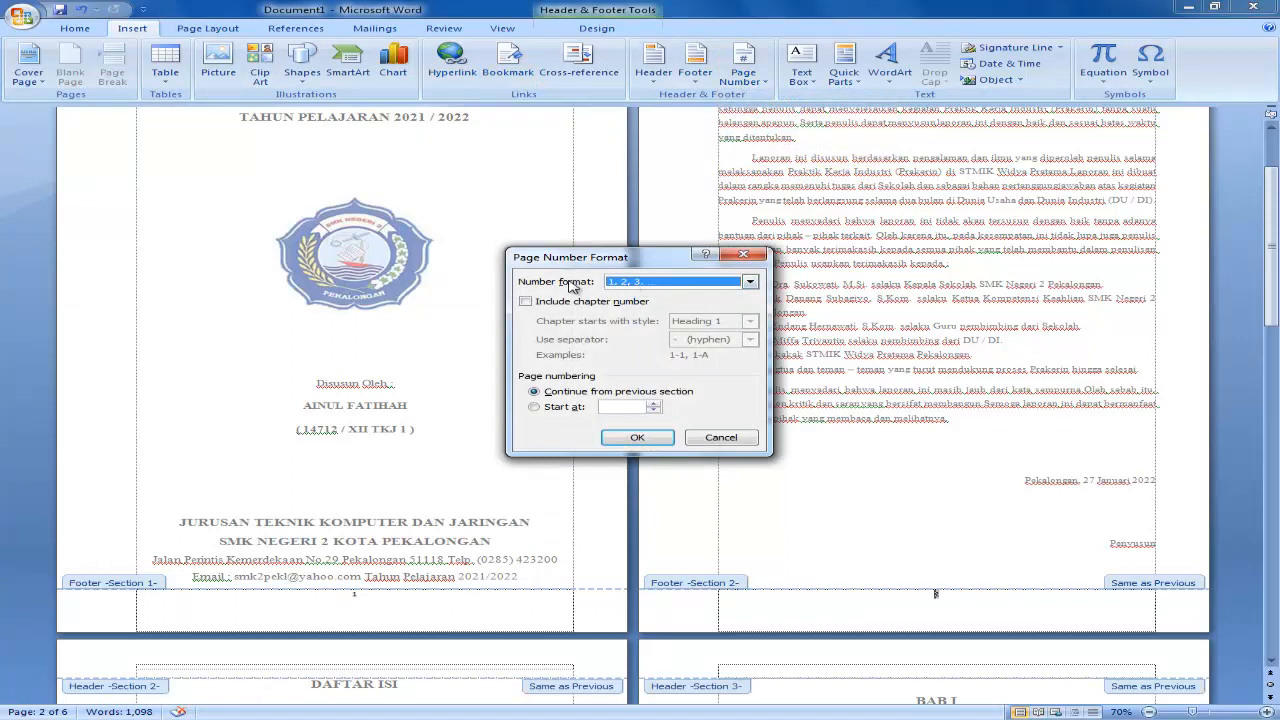
pyautogui.click(636, 288)
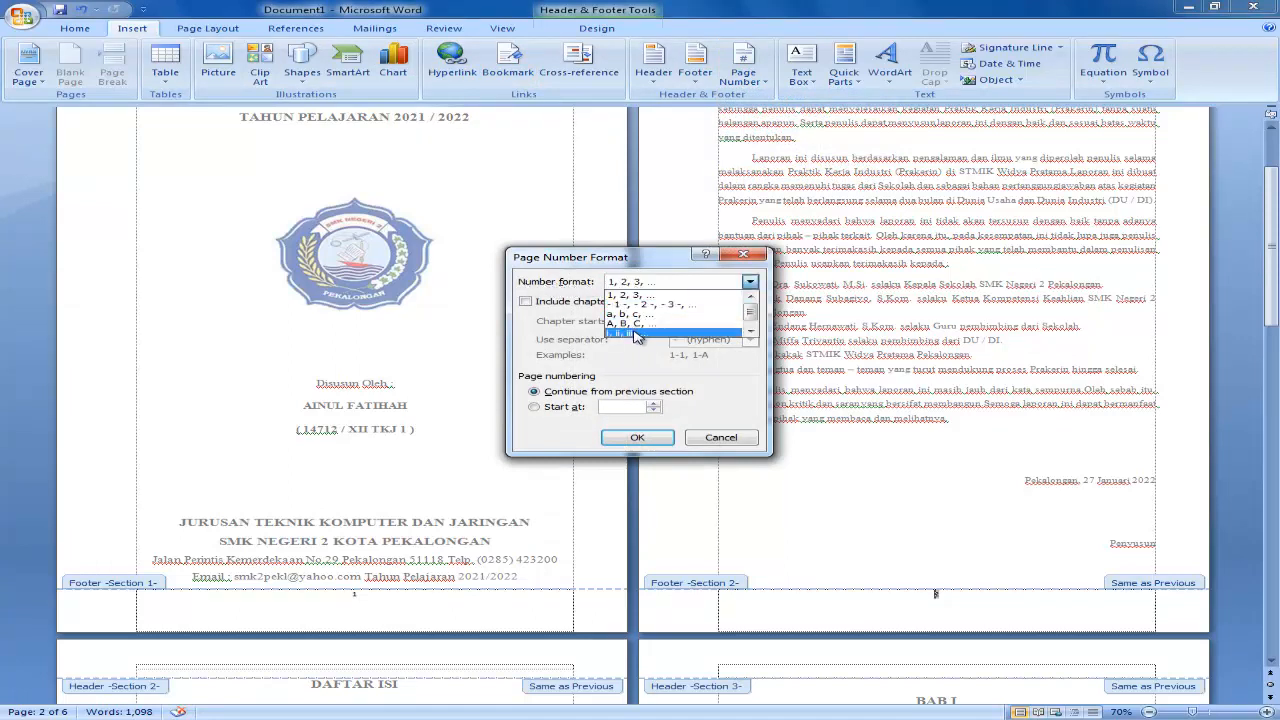
pyautogui.scroll(-1, 640, 333)
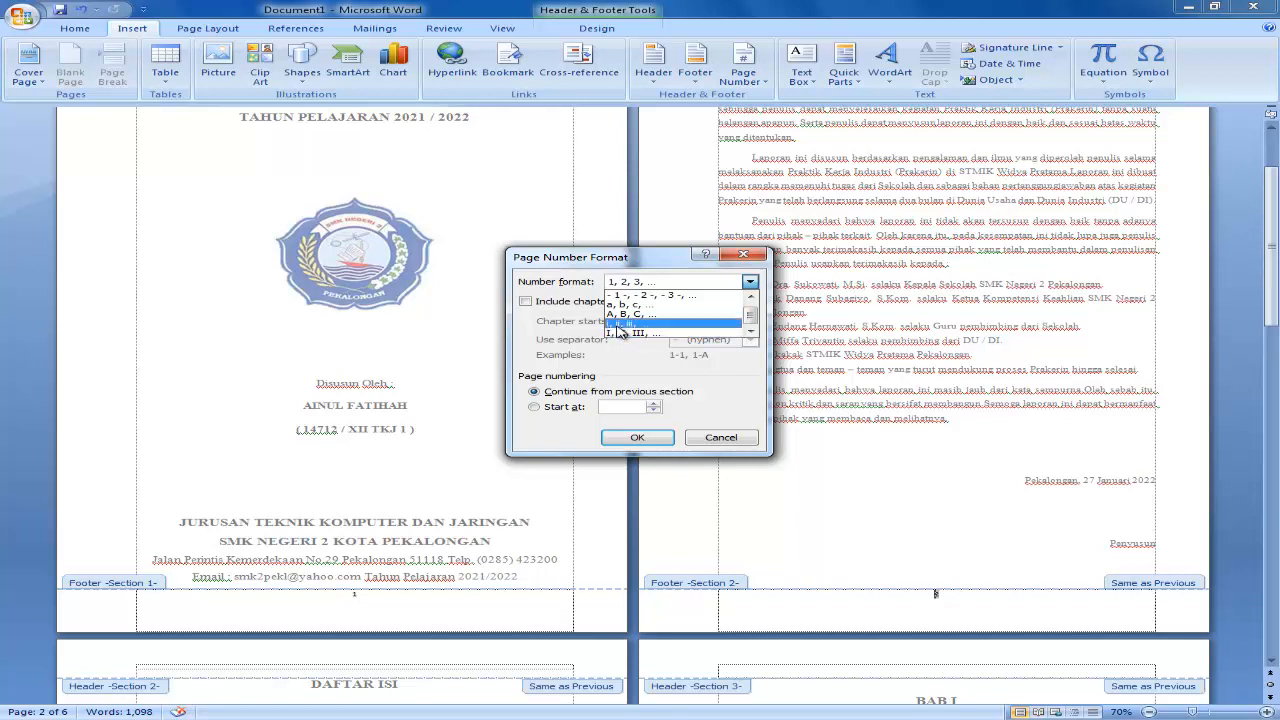
pyautogui.click(655, 326)
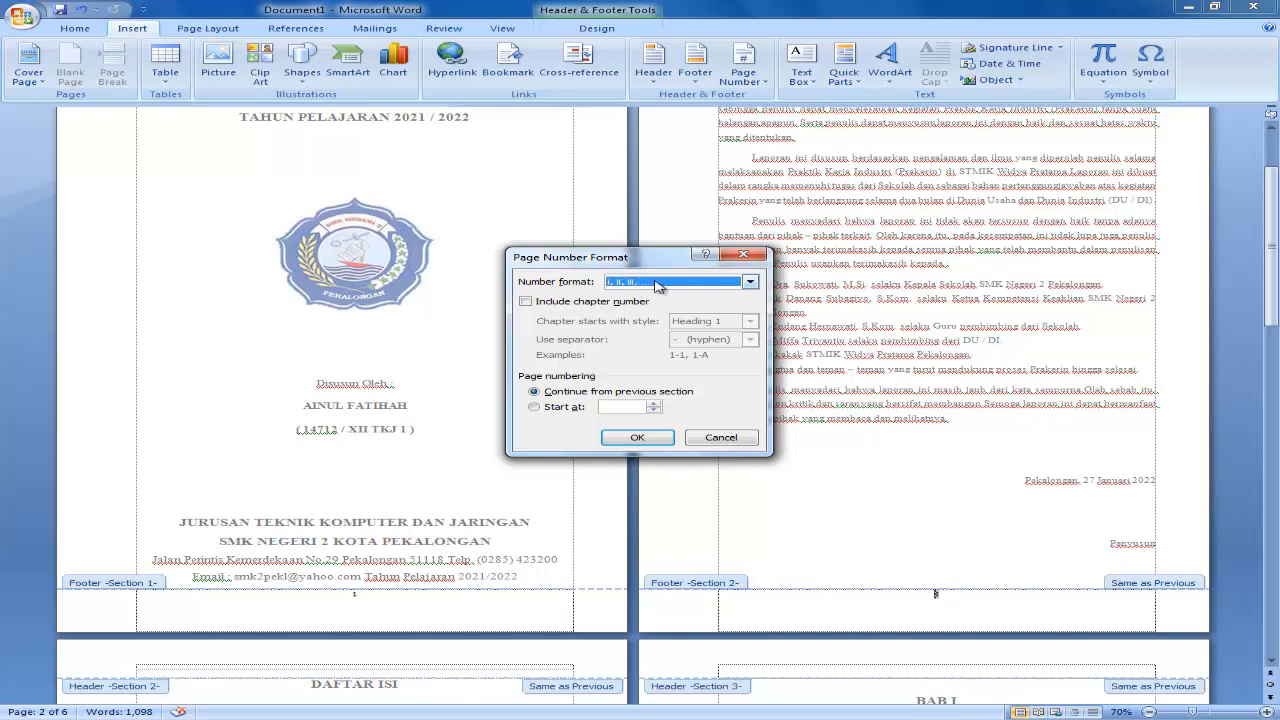
# Make section 2's page numbering start at i instead of continuing from the previous section, and apply the format.
pyautogui.click(558, 393)
pyautogui.click(535, 407)
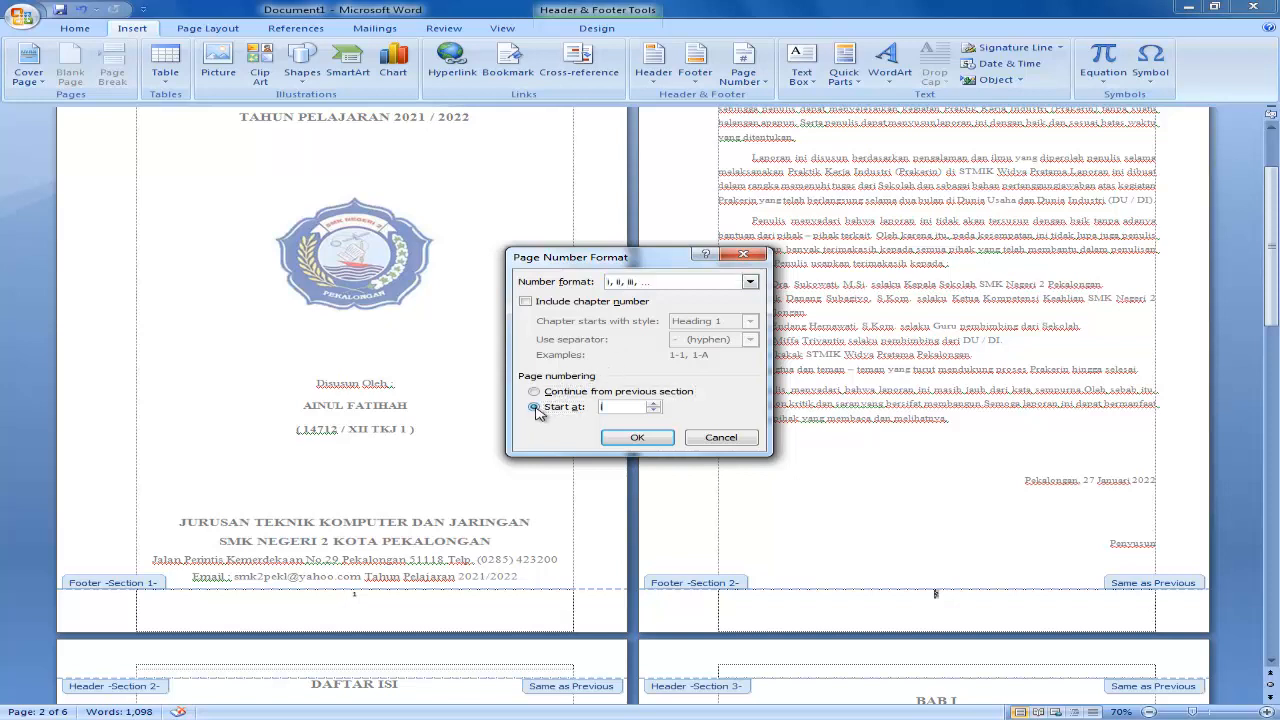
pyautogui.click(652, 411)
pyautogui.click(651, 406)
pyautogui.click(634, 436)
# Check the page numbers in the footers of sections 1 to 3, and close header and footer editing.
pyautogui.scroll(-1, 660, 470)
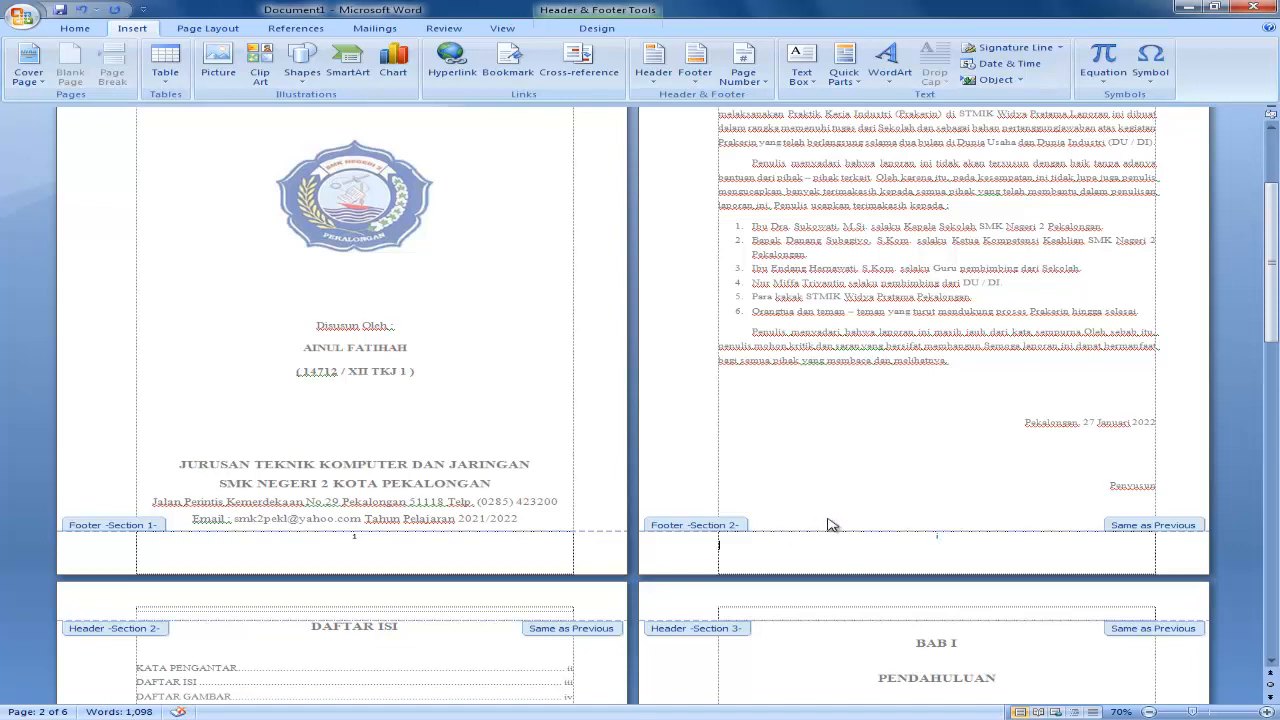
pyautogui.scroll(-5, 673, 531)
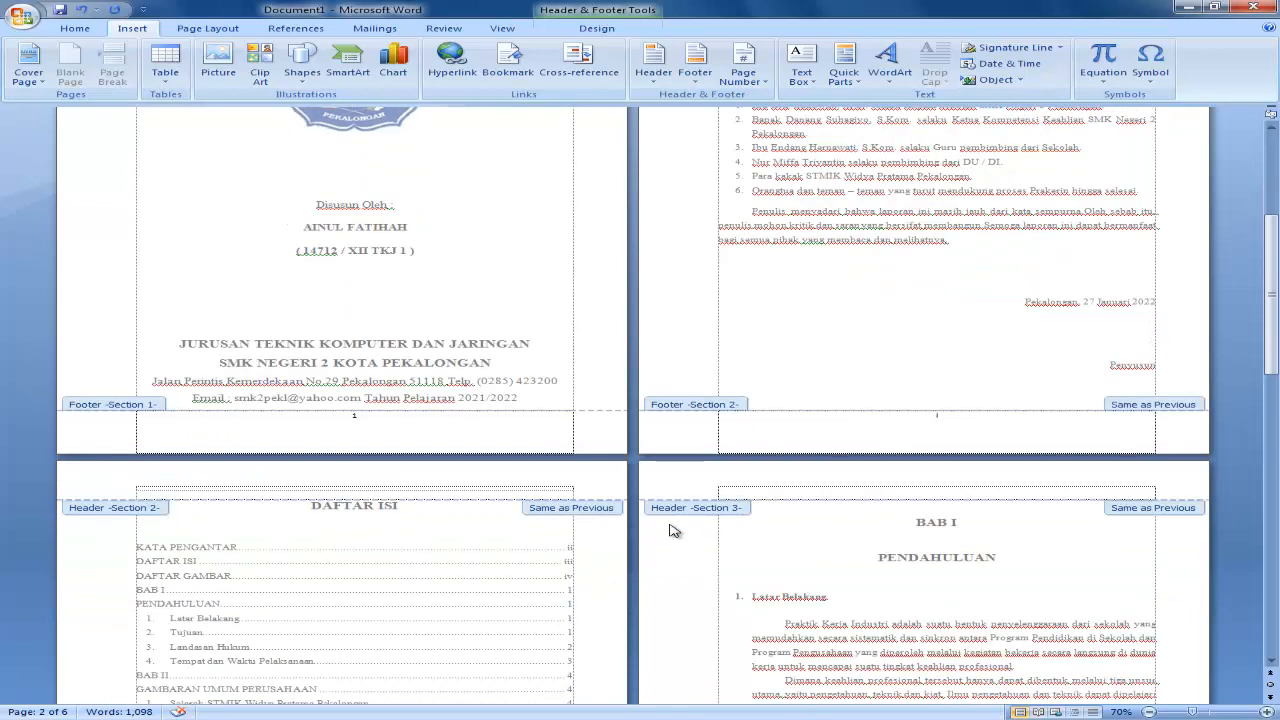
pyautogui.scroll(6, 673, 531)
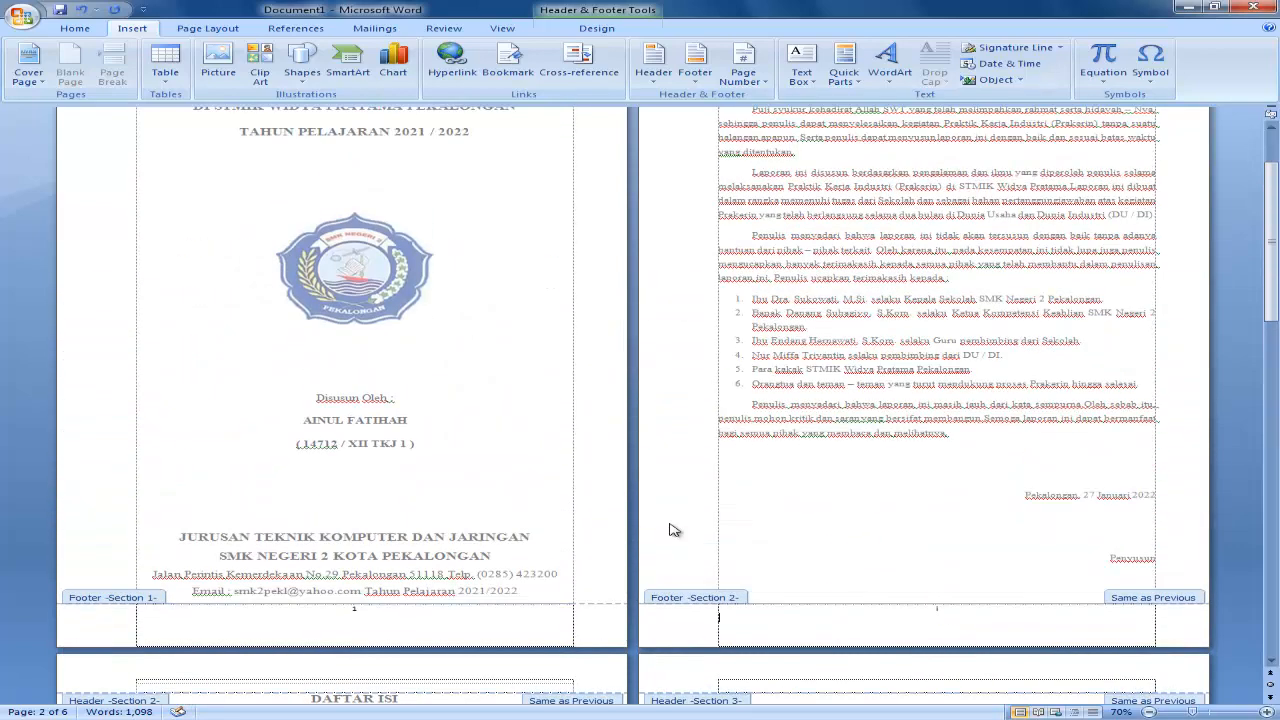
pyautogui.scroll(-12, 673, 531)
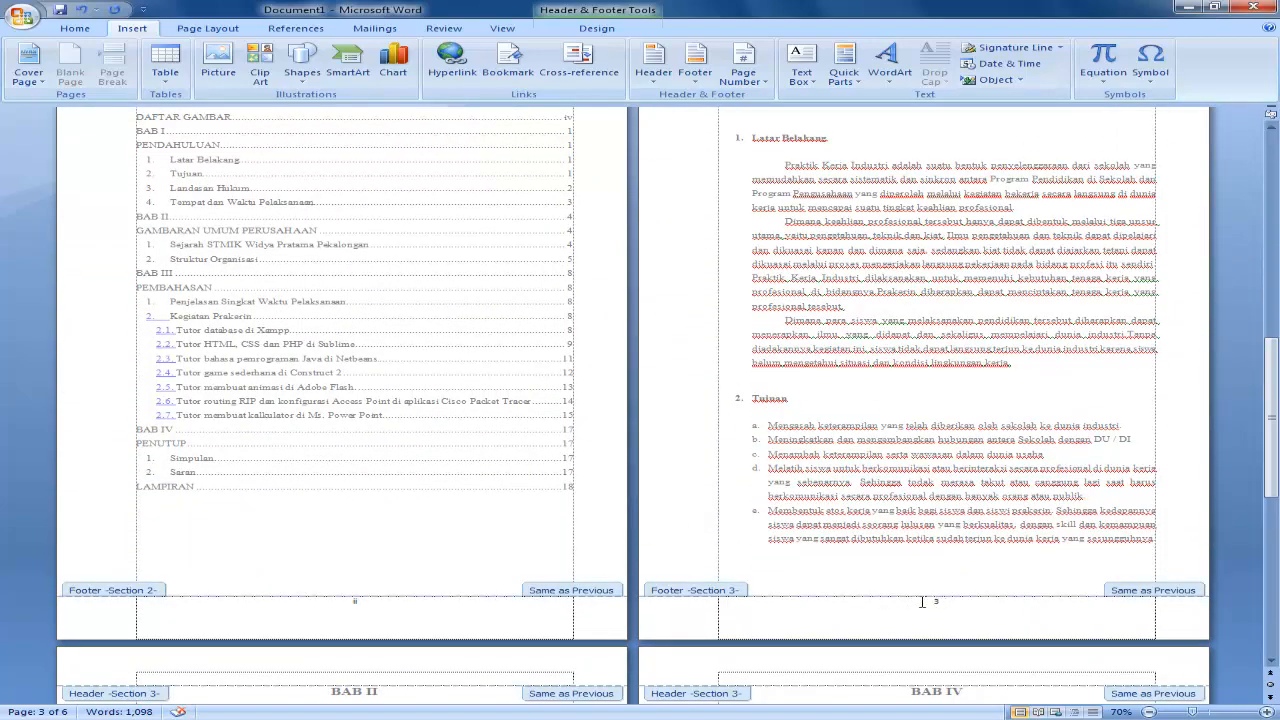
pyautogui.scroll(2, 922, 601)
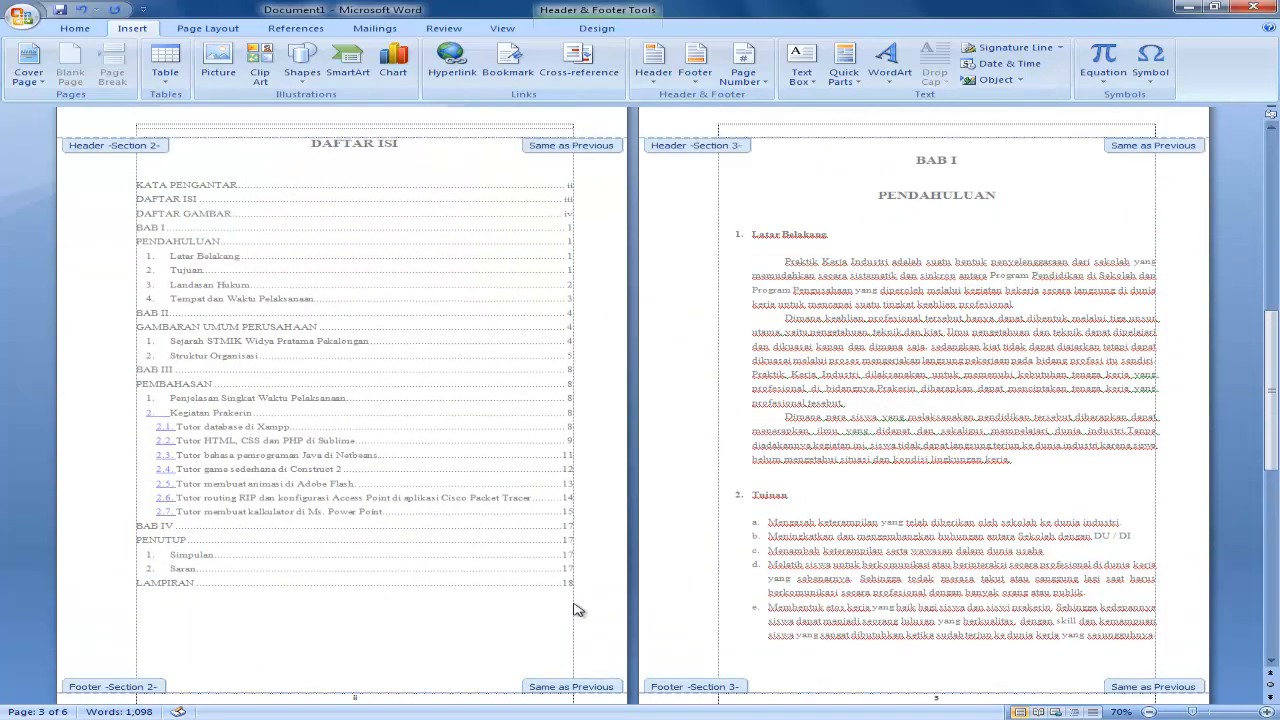
pyautogui.scroll(-1, 575, 610)
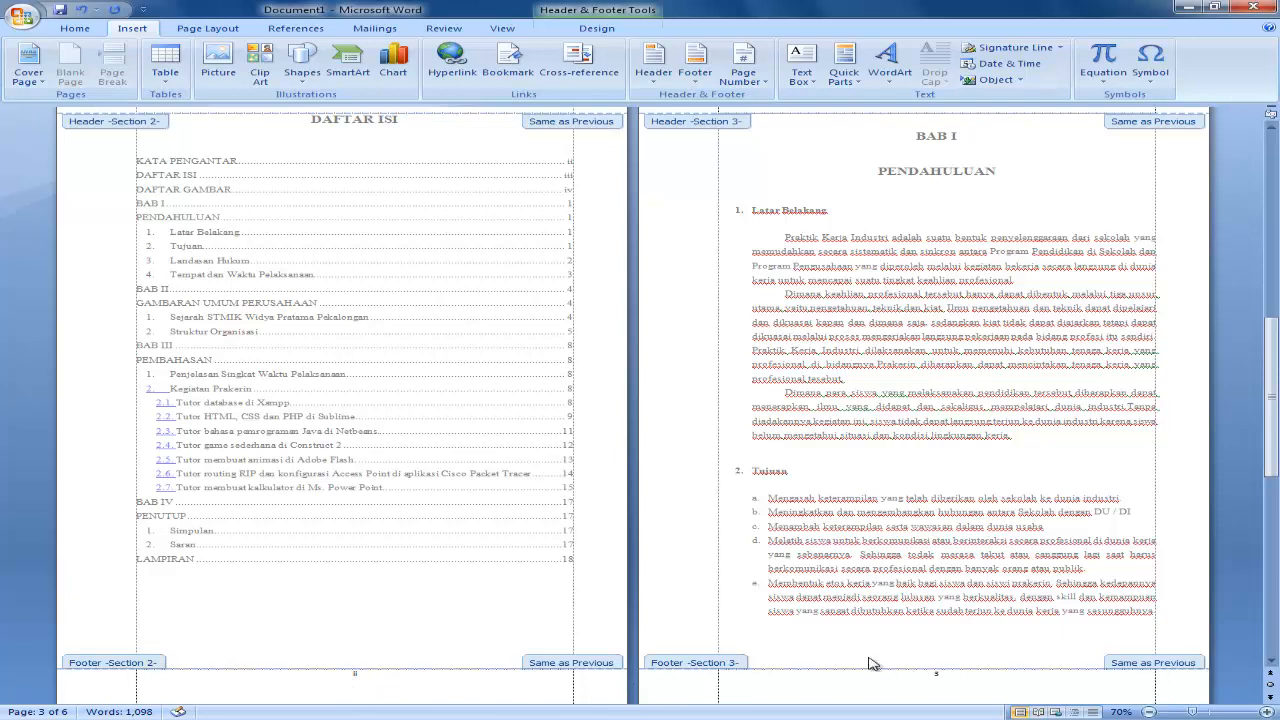
pyautogui.scroll(2, 729, 152)
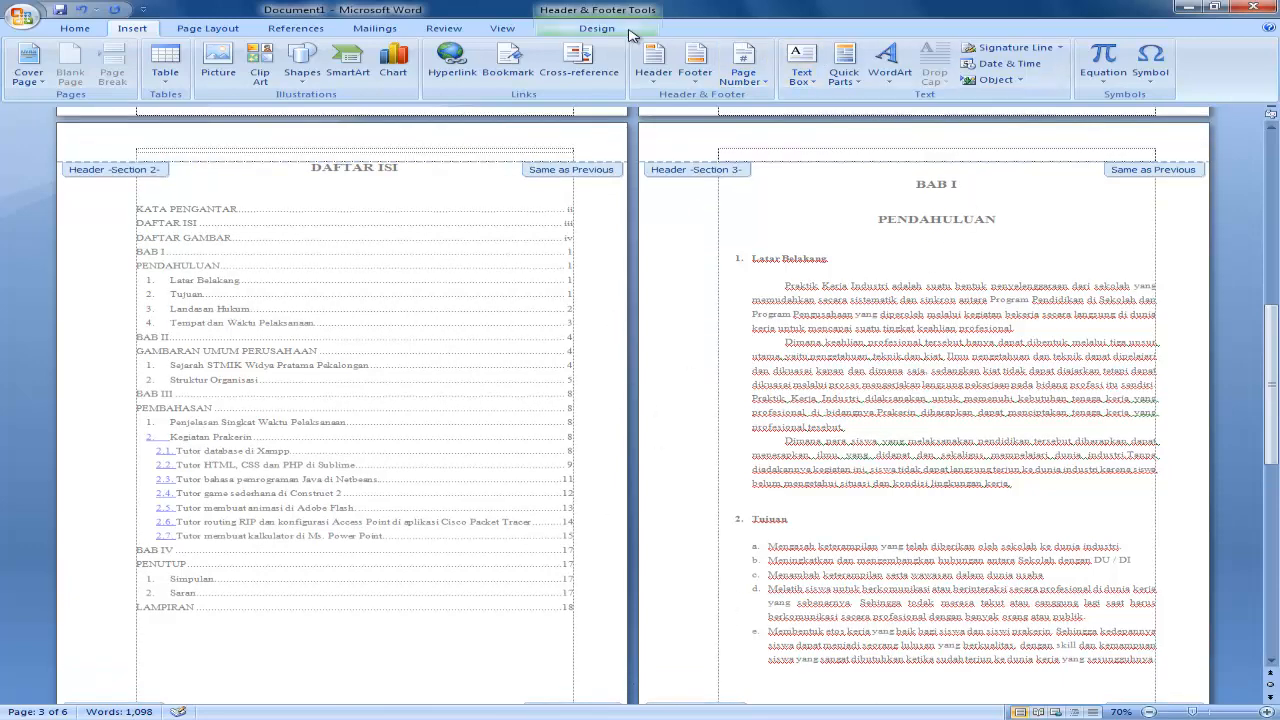
pyautogui.click(596, 29)
pyautogui.click(973, 65)
# Make section 3's page numbering start at 2 in the BAB I page's footer, apply the format, and close header and footer editing.
pyautogui.scroll(-4, 654, 437)
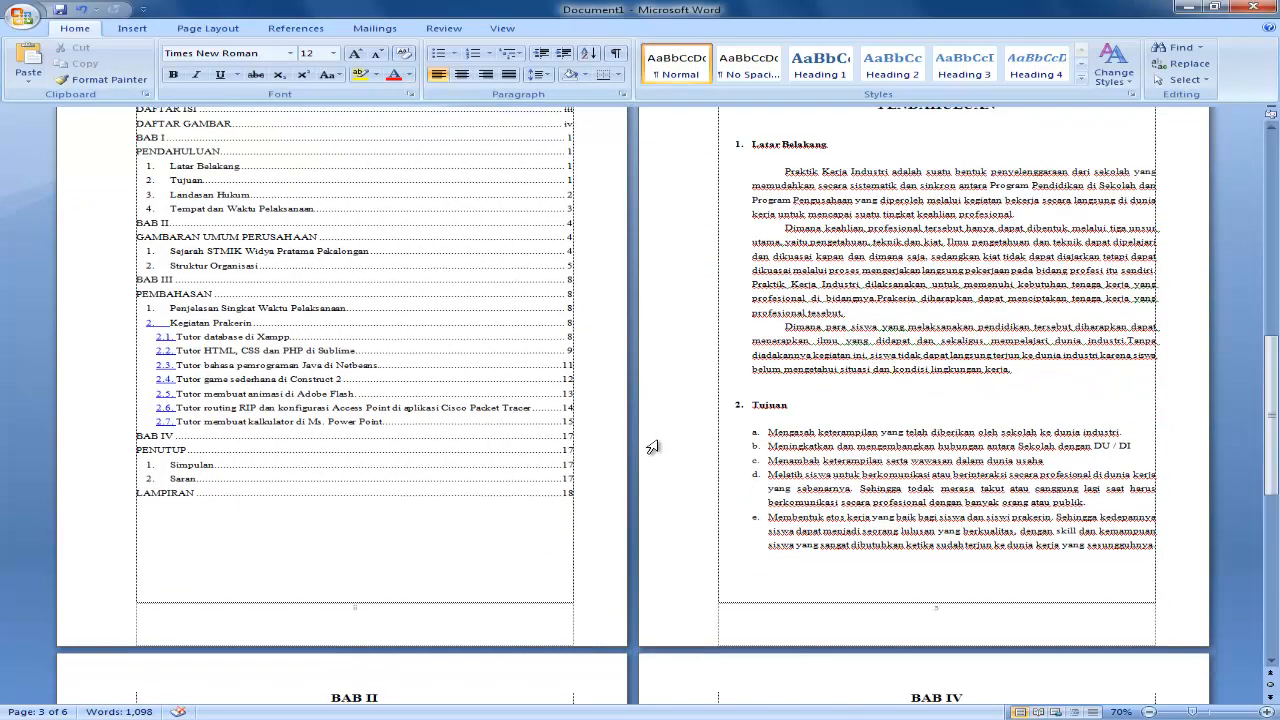
pyautogui.scroll(2, 645, 444)
pyautogui.scroll(-3, 660, 444)
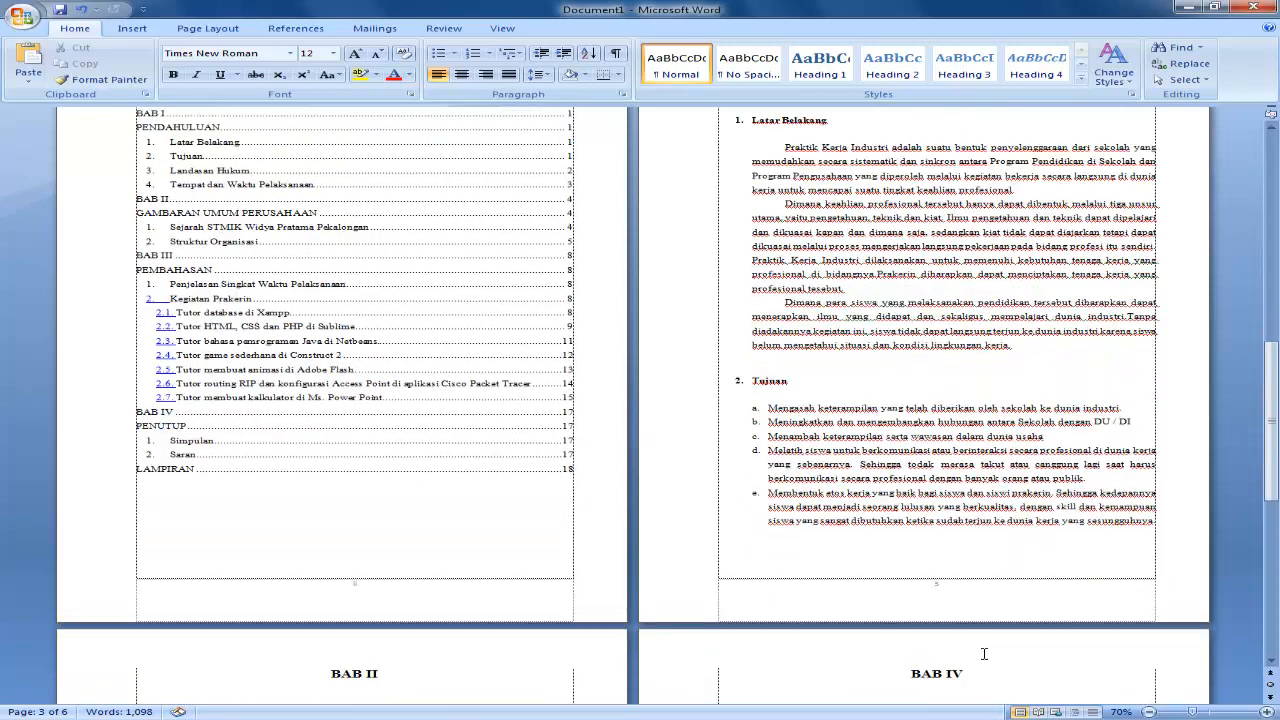
pyautogui.doubleClick(940, 590)
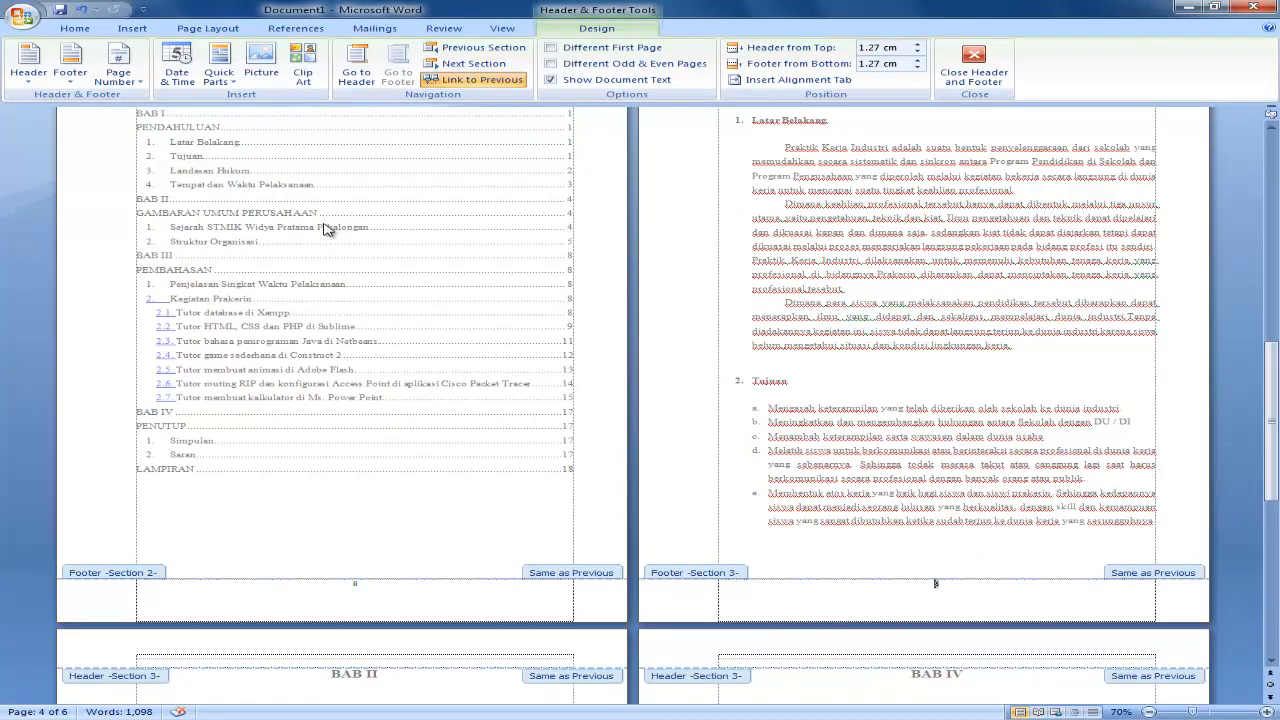
pyautogui.click(132, 28)
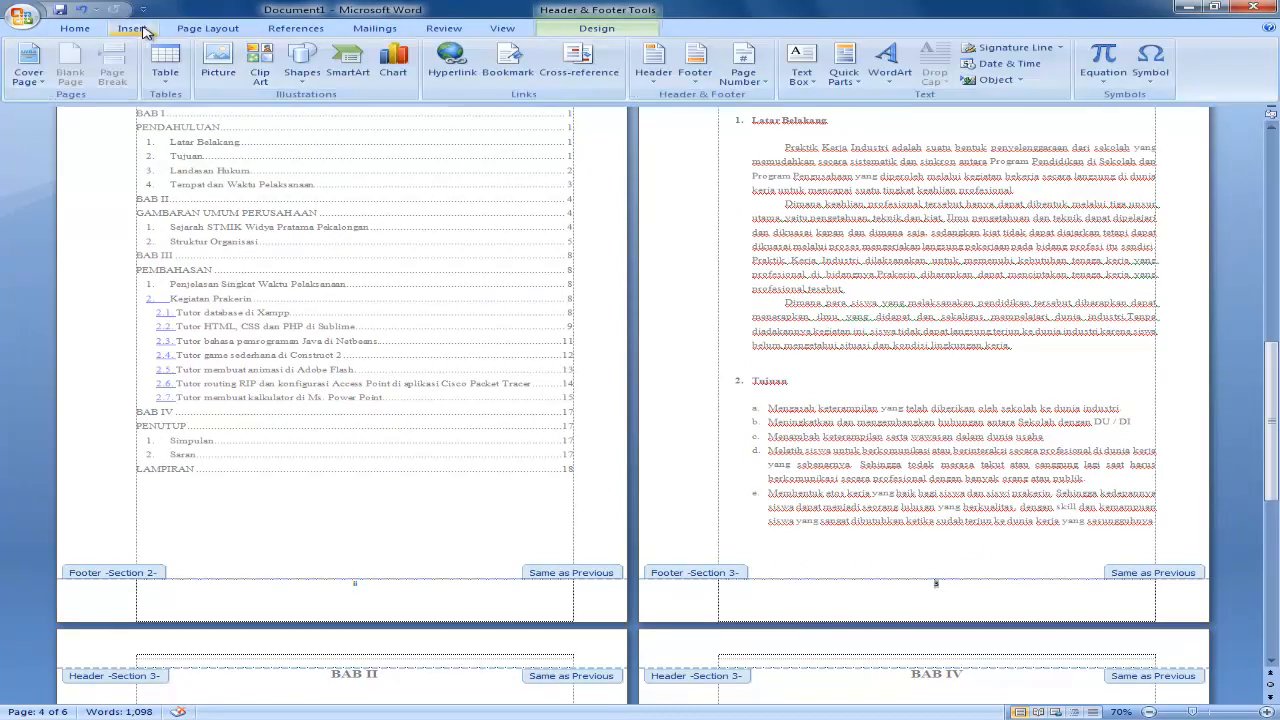
pyautogui.click(743, 62)
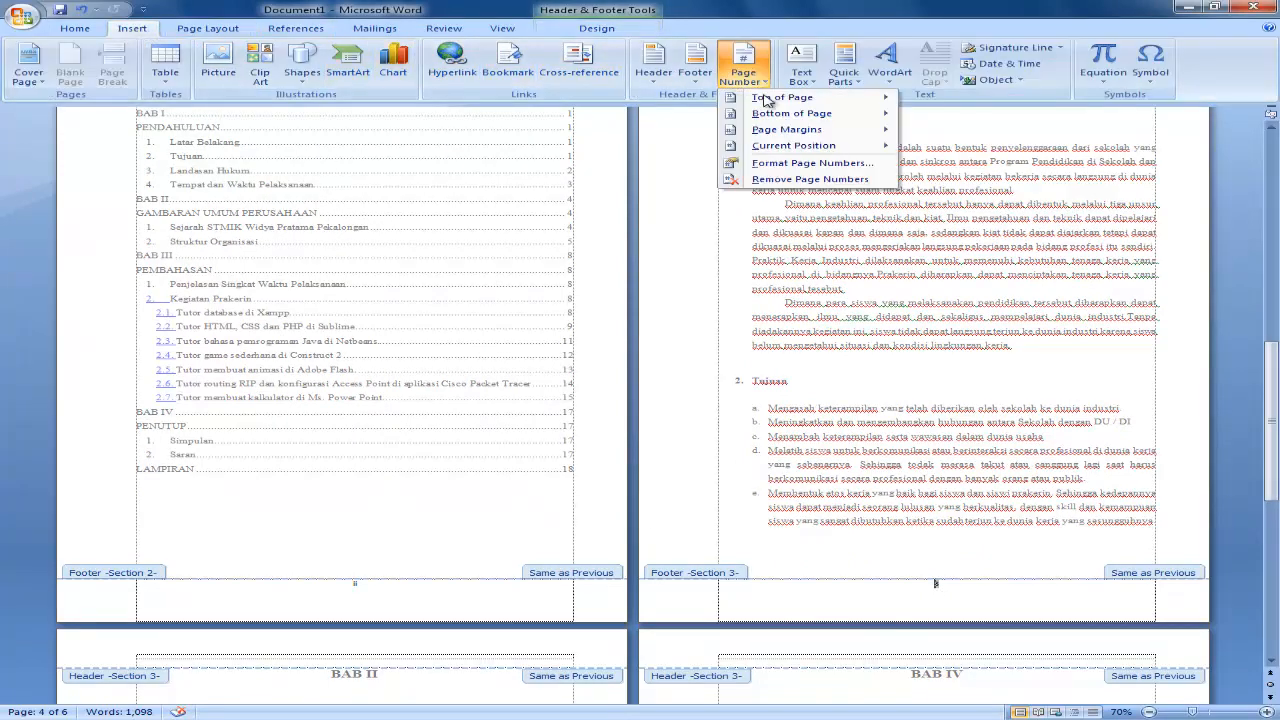
pyautogui.click(805, 163)
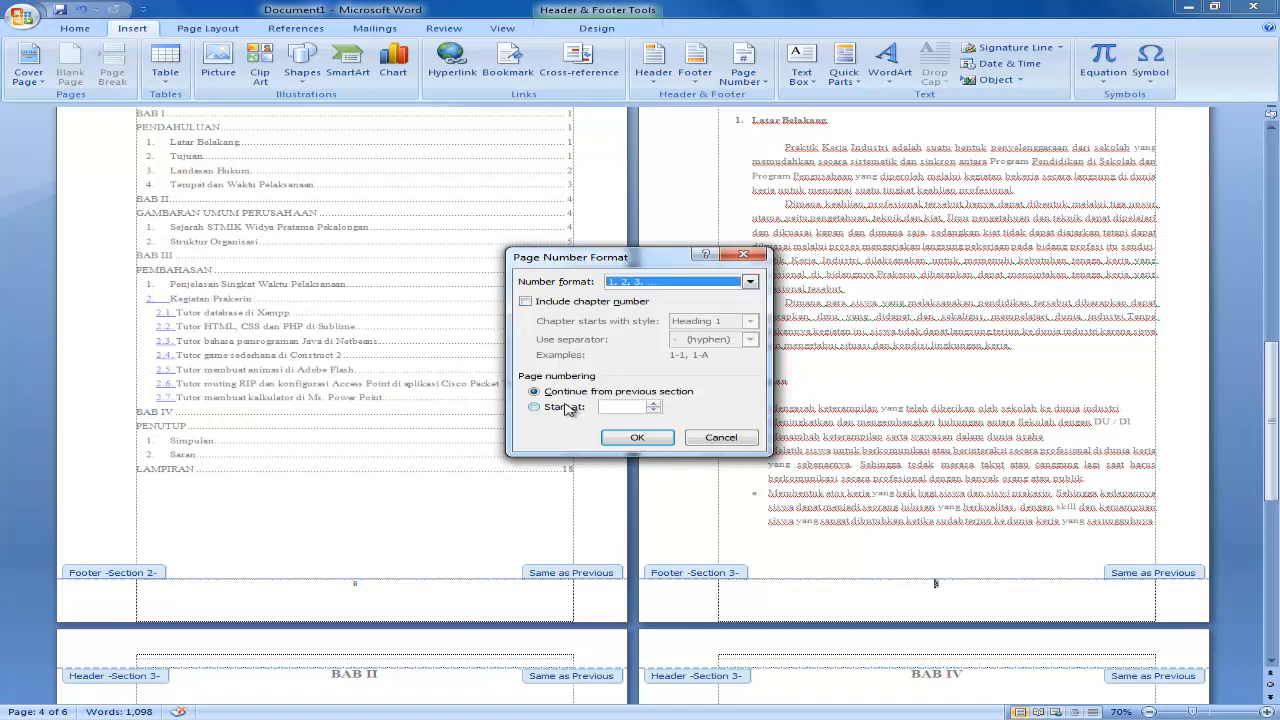
pyautogui.click(535, 408)
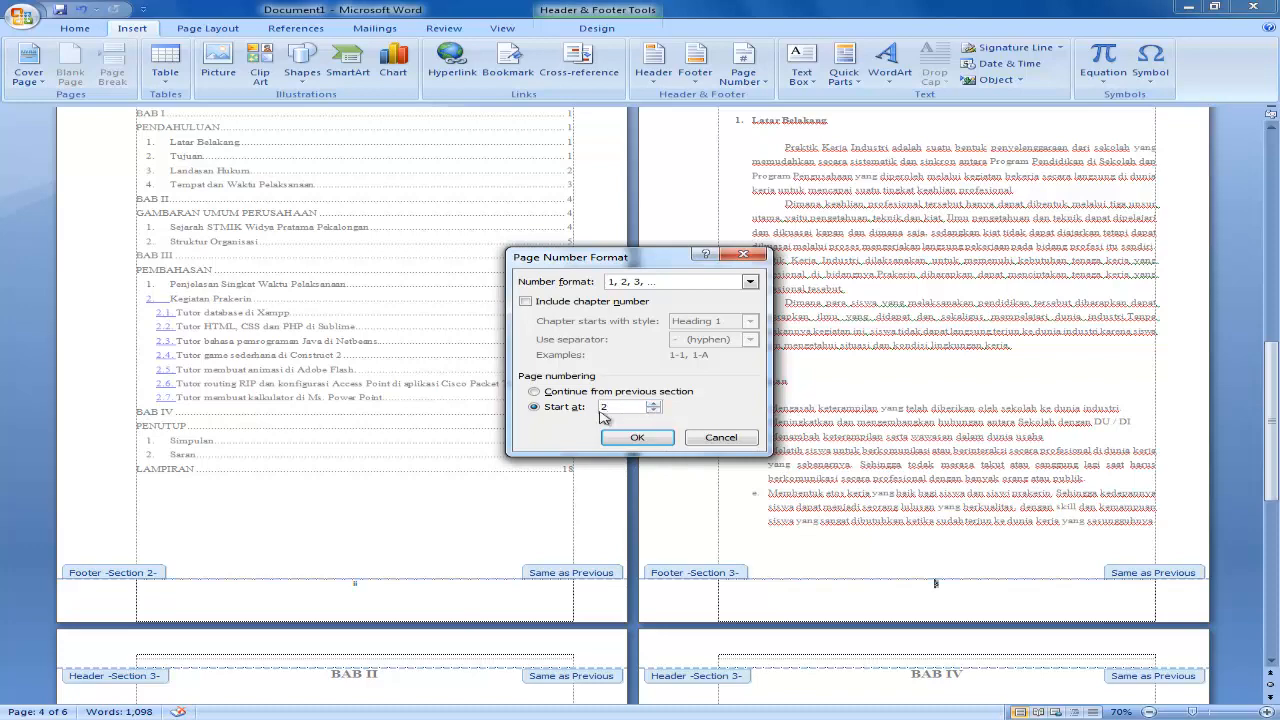
pyautogui.click(634, 437)
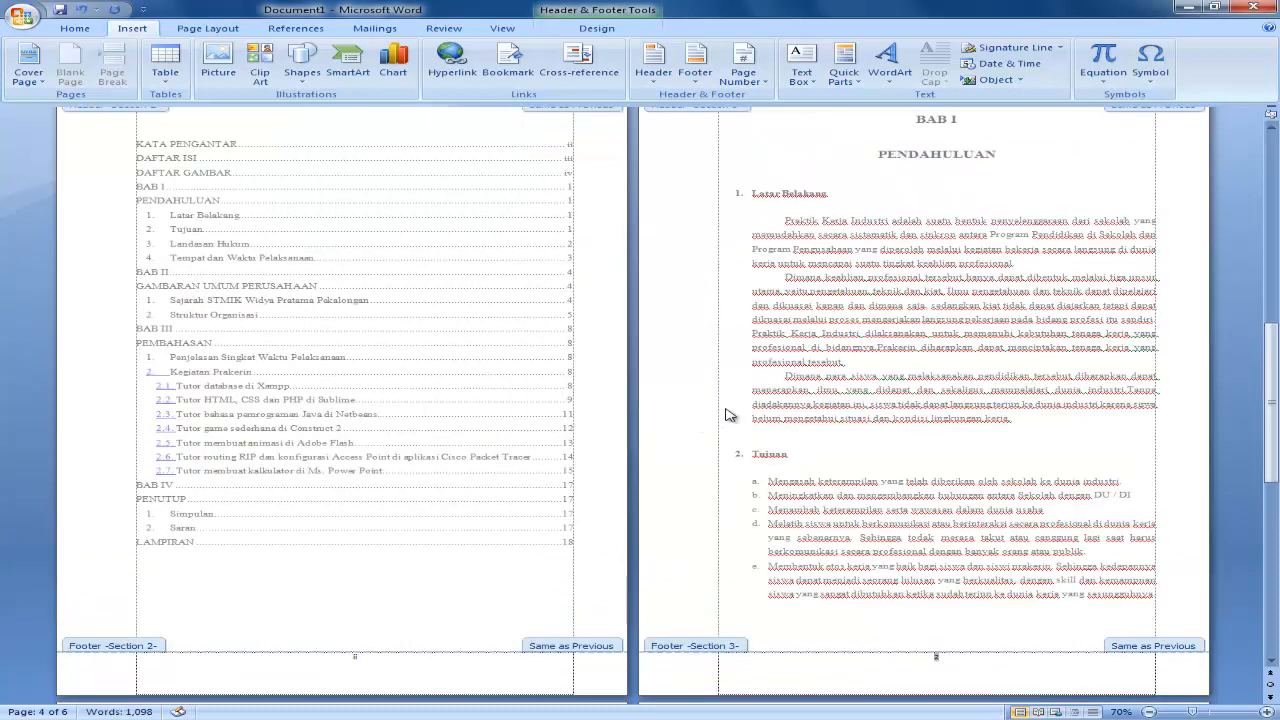
pyautogui.scroll(-1, 808, 421)
pyautogui.scroll(1, 635, 380)
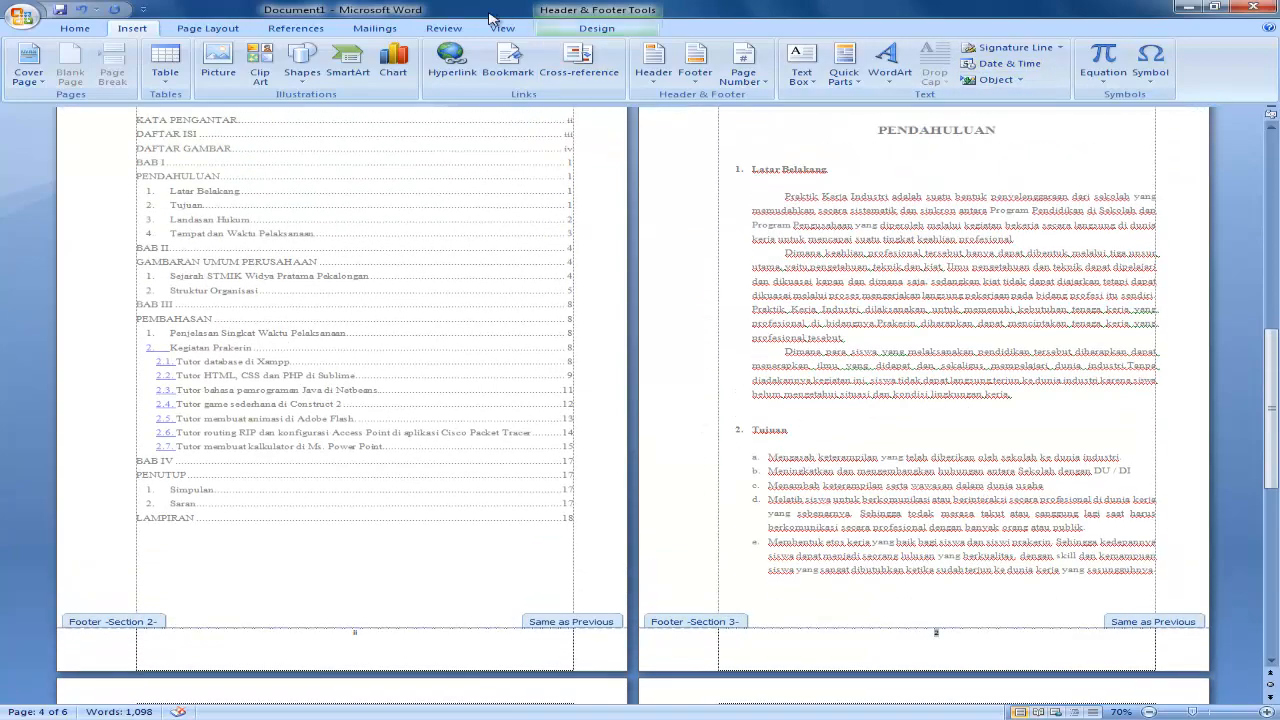
pyautogui.click(597, 28)
pyautogui.click(1003, 76)
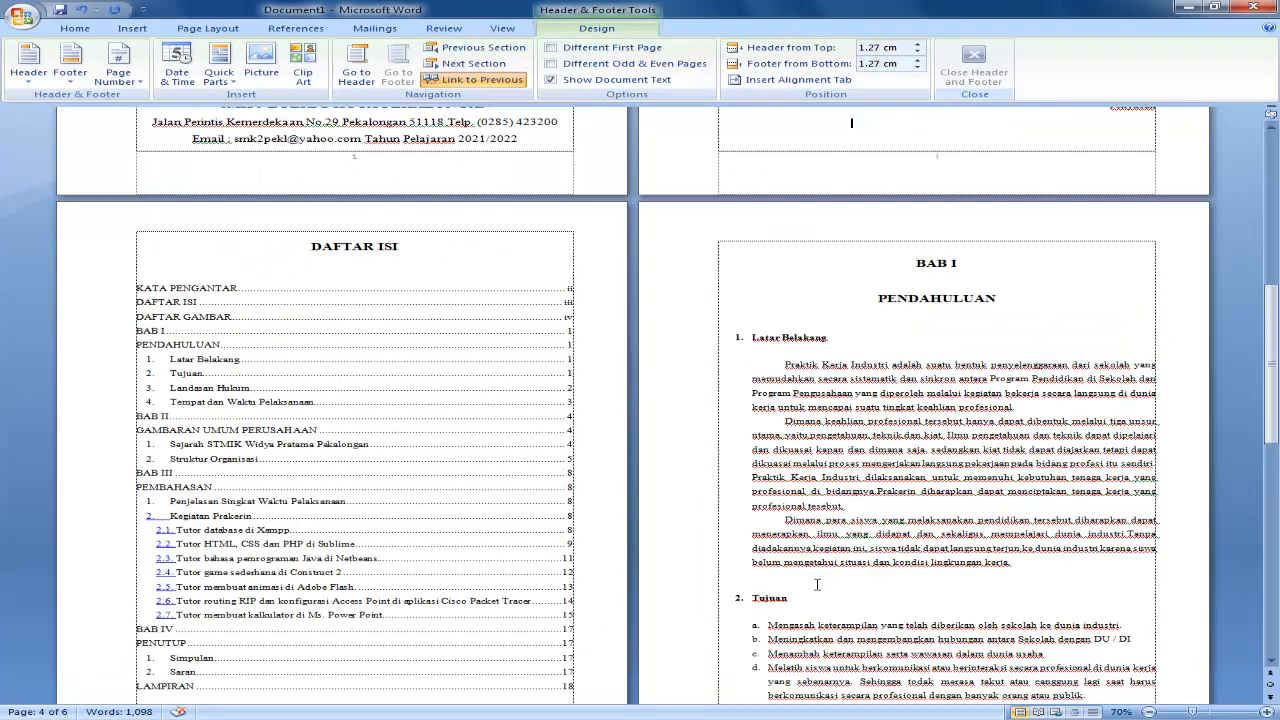
# Check the footer page numbers on the BAB I to BAB IV pages and on the cover and KATA PENGANTAR pages.
pyautogui.scroll(-1, 945, 566)
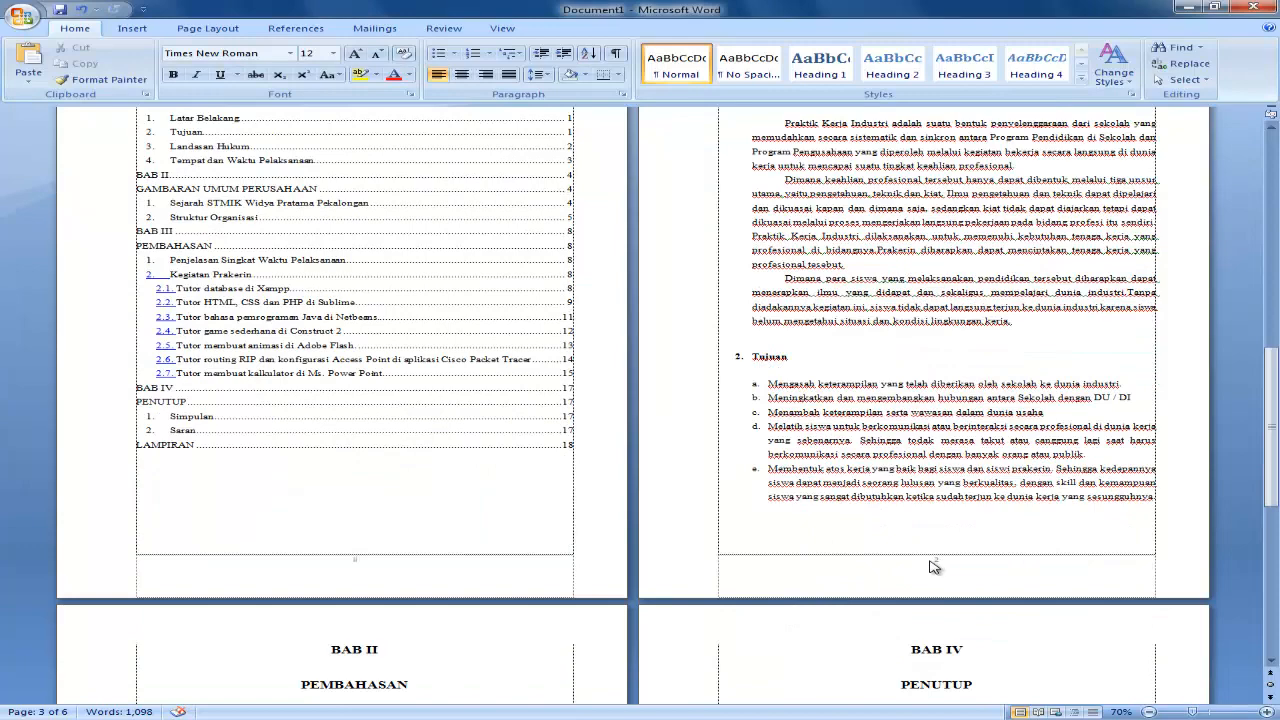
pyautogui.scroll(-8, 830, 543)
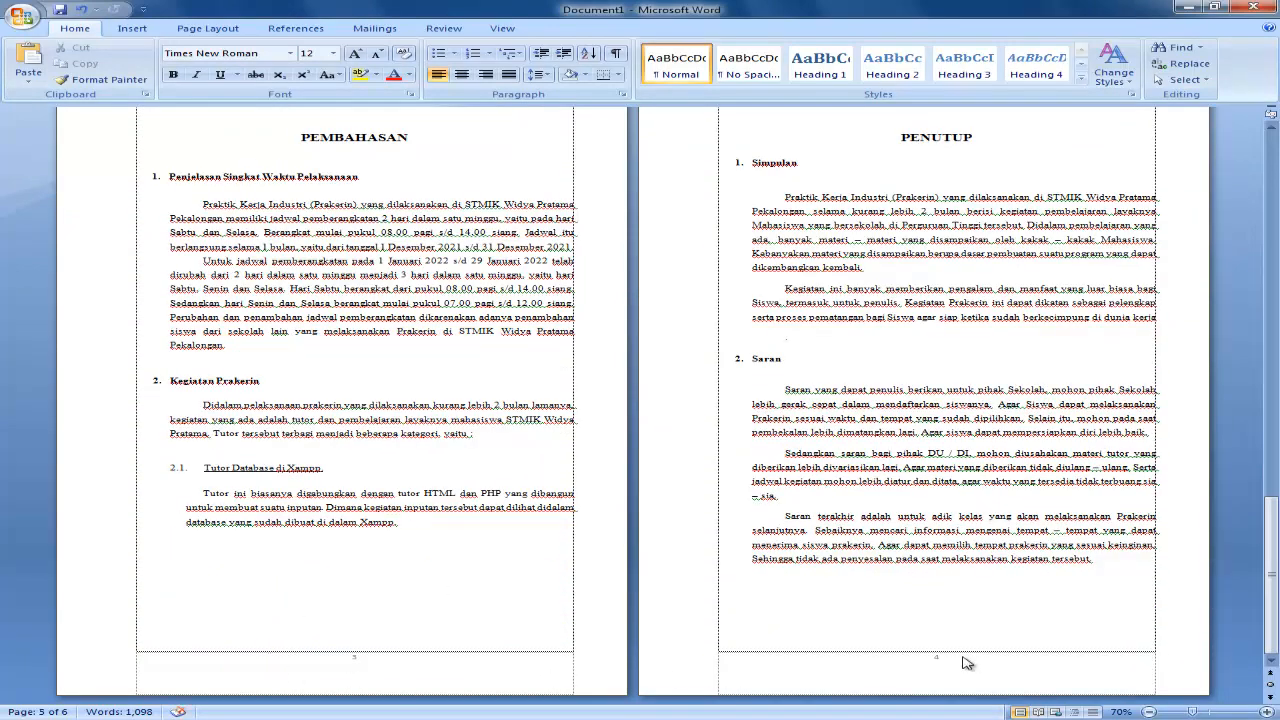
pyautogui.scroll(8, 940, 604)
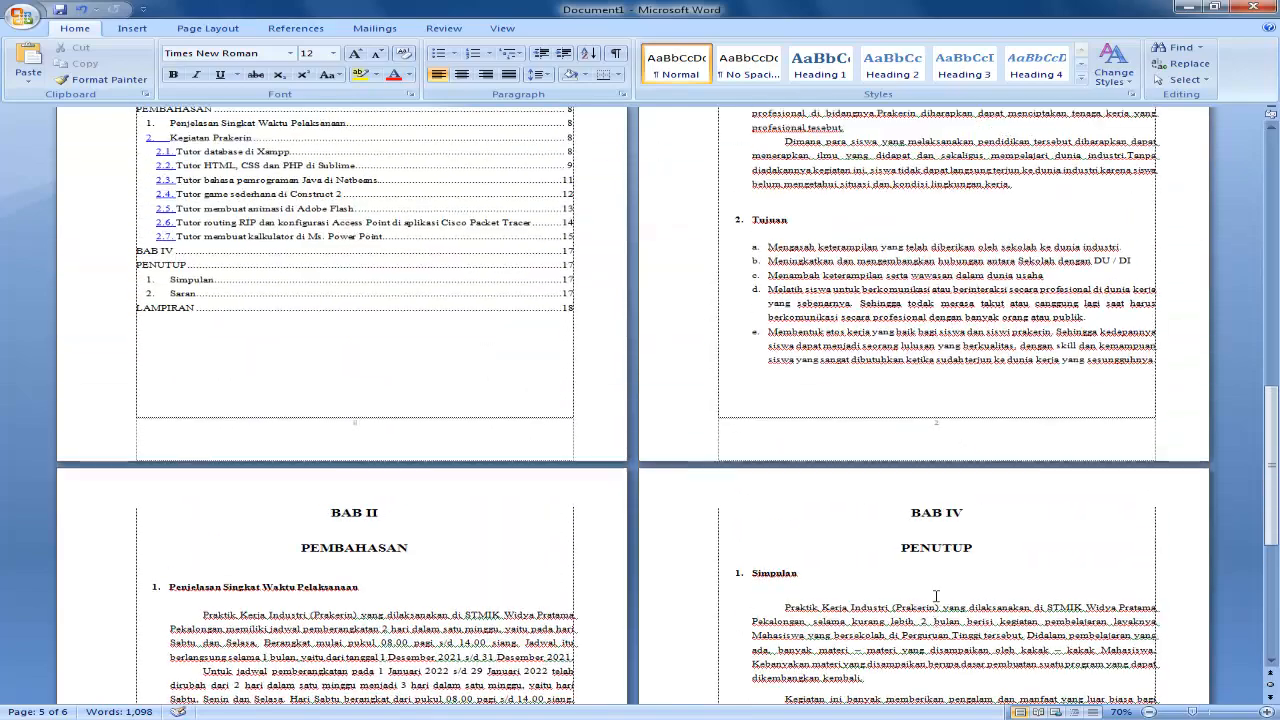
pyautogui.scroll(3, 936, 593)
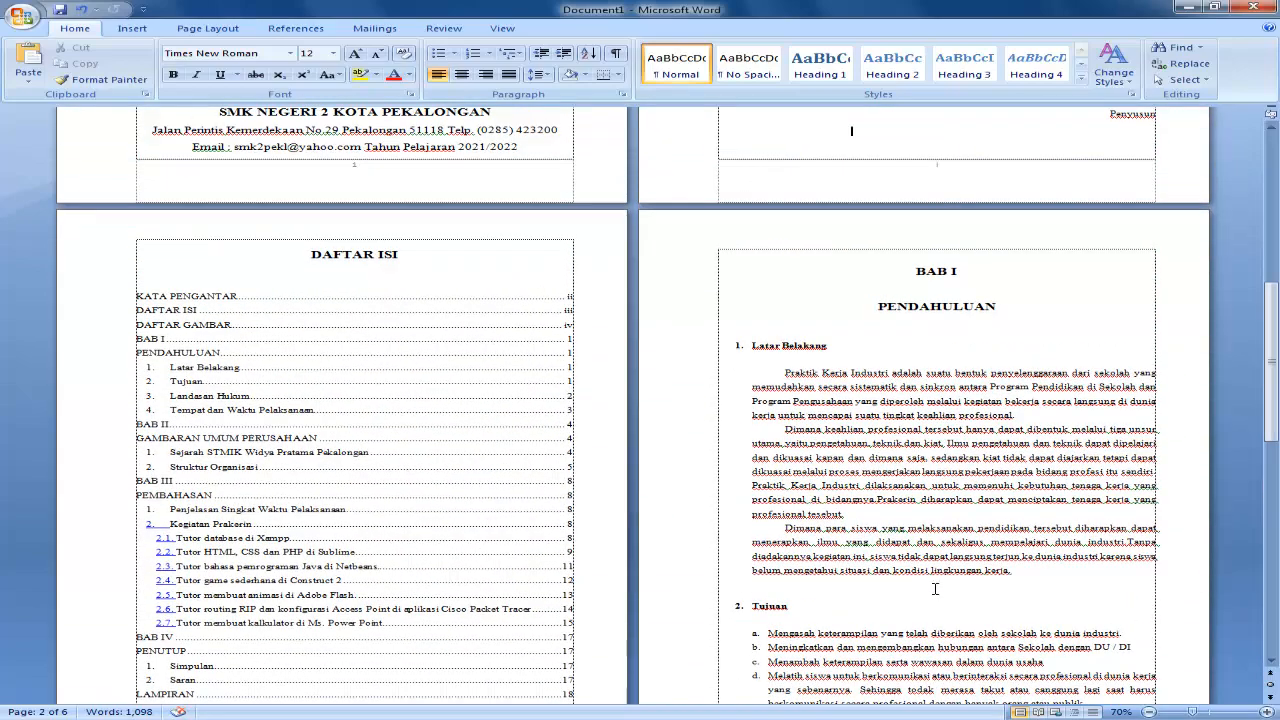
pyautogui.scroll(4, 935, 589)
pyautogui.scroll(-5, 920, 580)
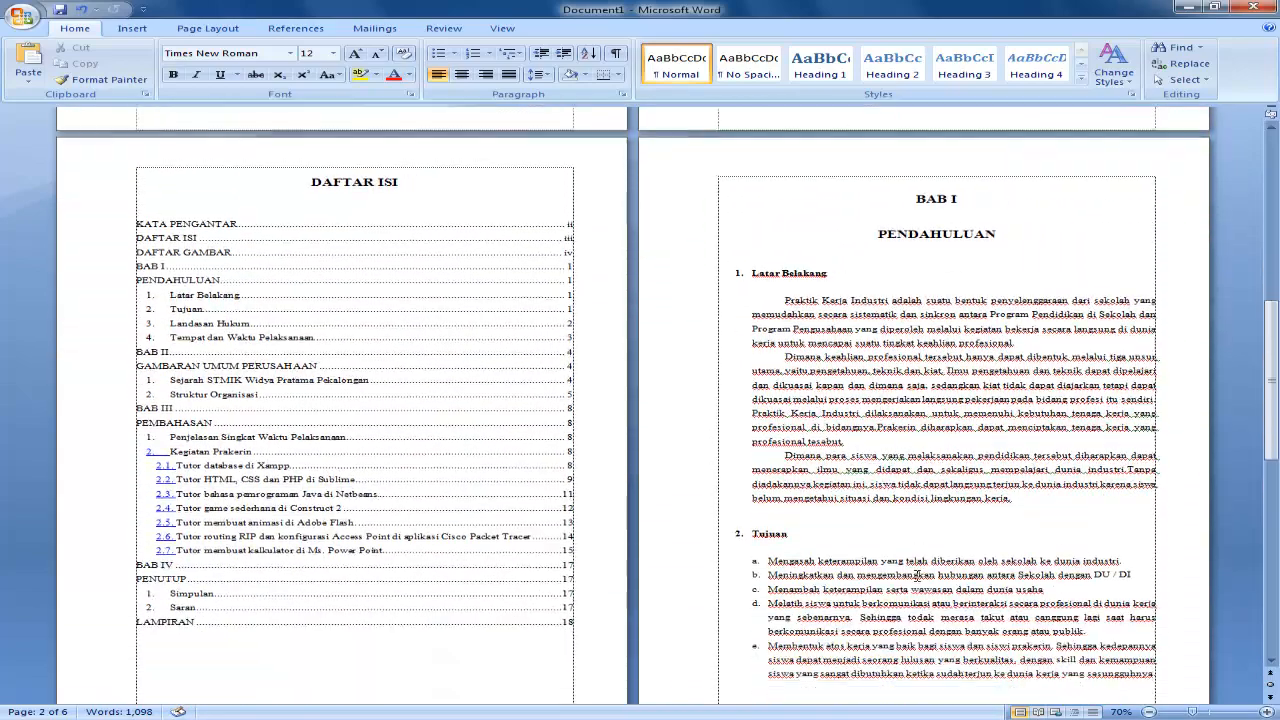
pyautogui.scroll(-1, 916, 575)
pyautogui.scroll(4, 916, 575)
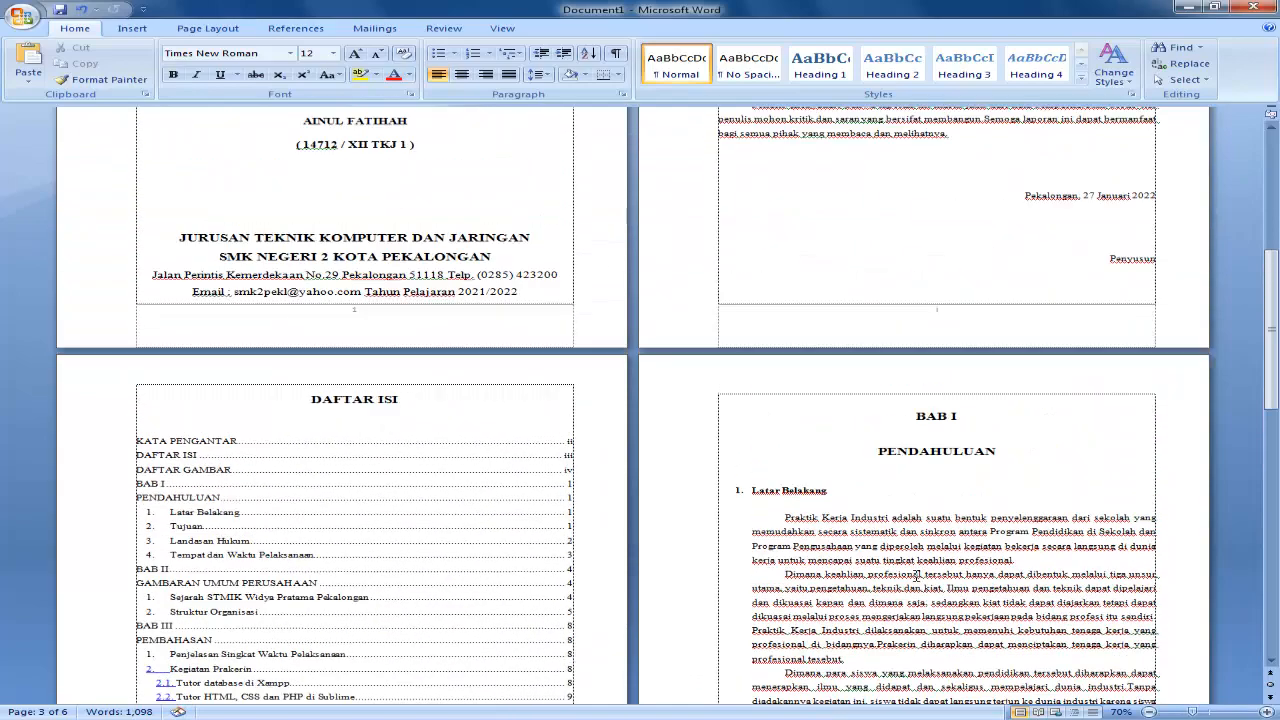
pyautogui.scroll(6, 916, 575)
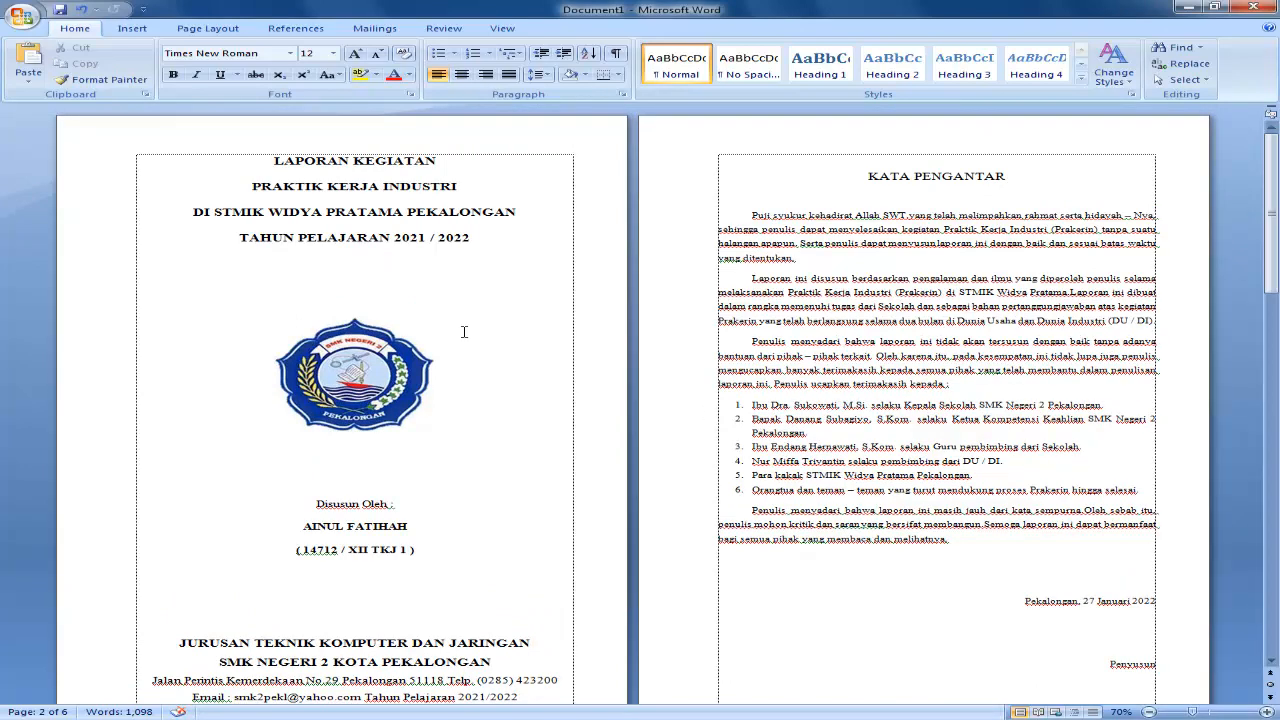
# Enable a different first page for the cover's footer in section 1 and close header and footer editing.
pyautogui.scroll(-2, 464, 332)
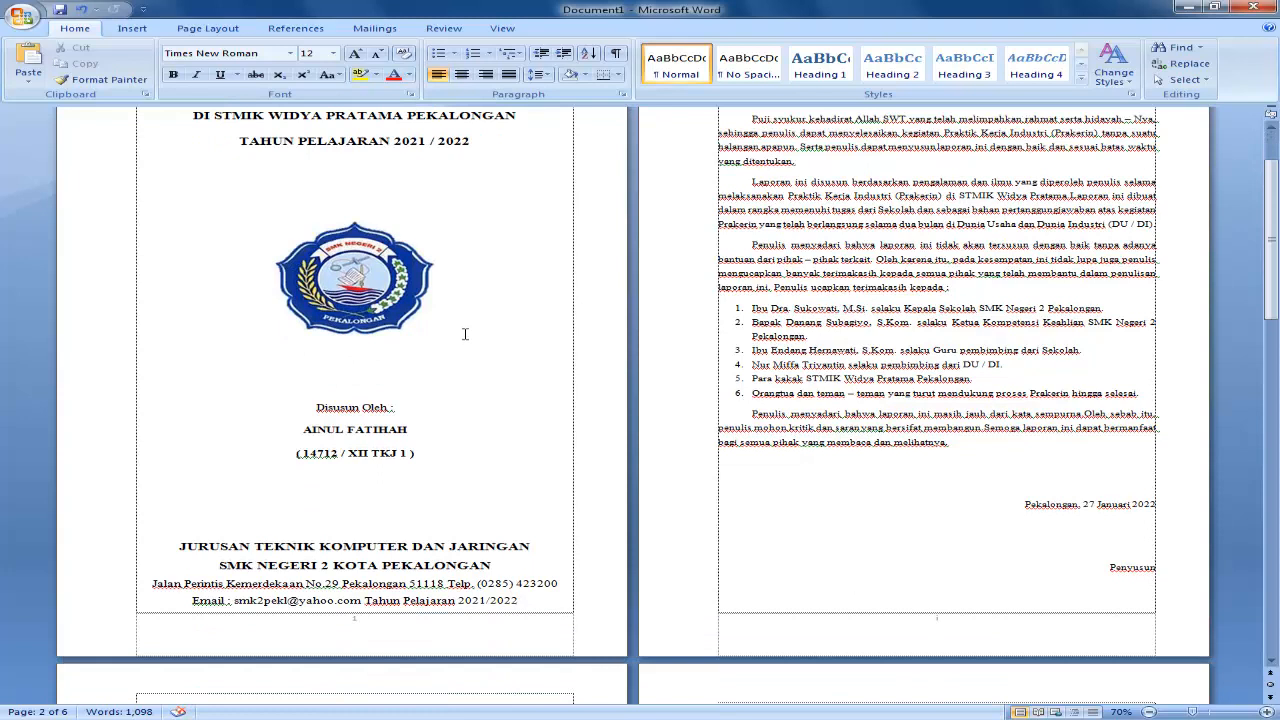
pyautogui.doubleClick(360, 627)
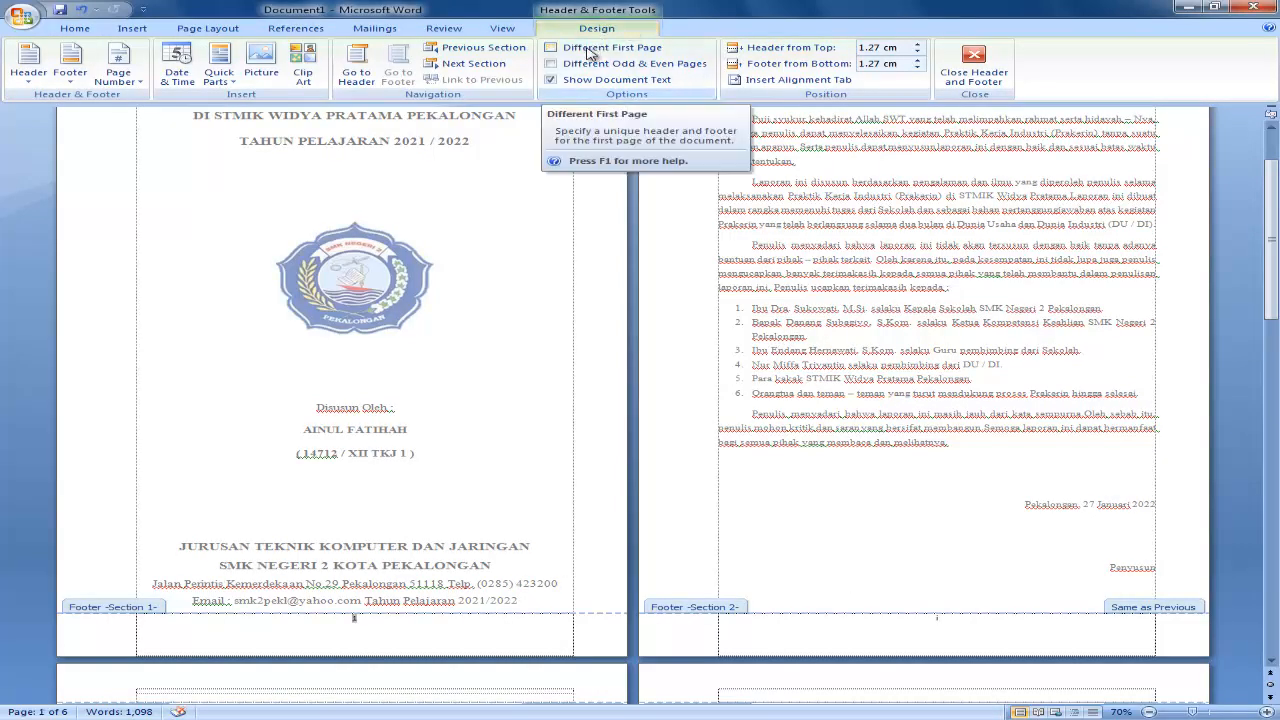
pyautogui.click(588, 49)
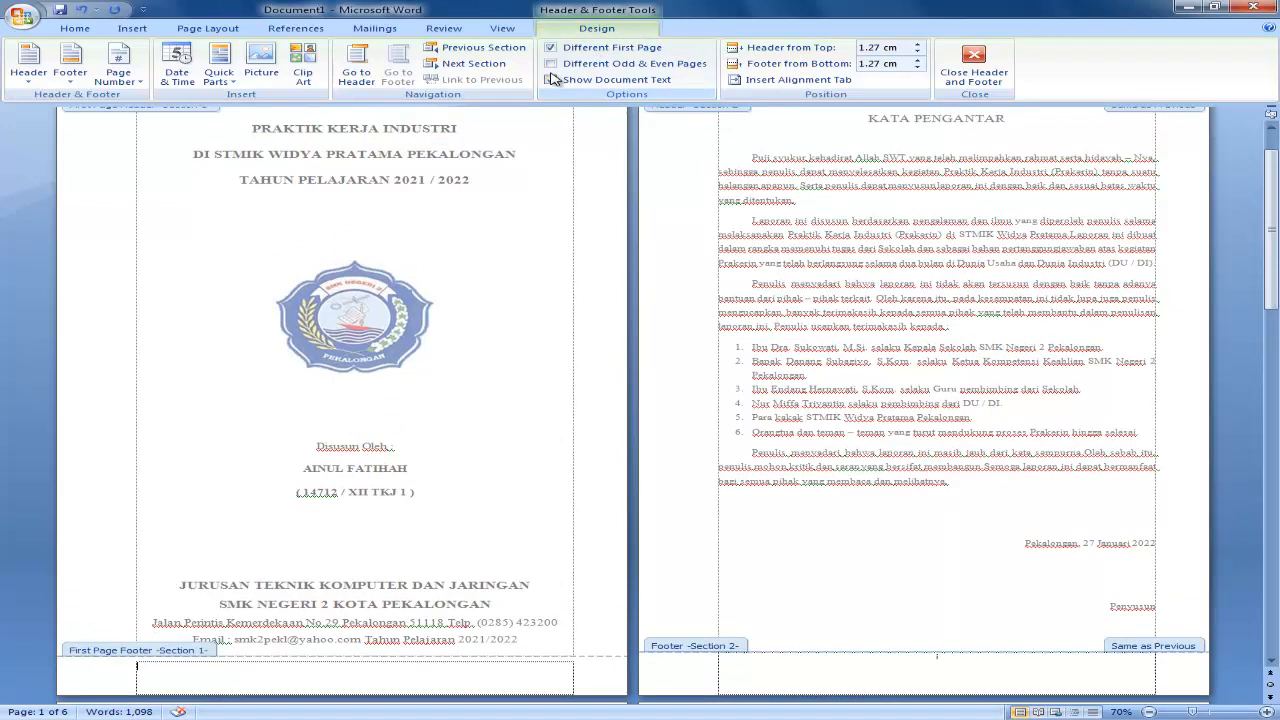
pyautogui.click(972, 68)
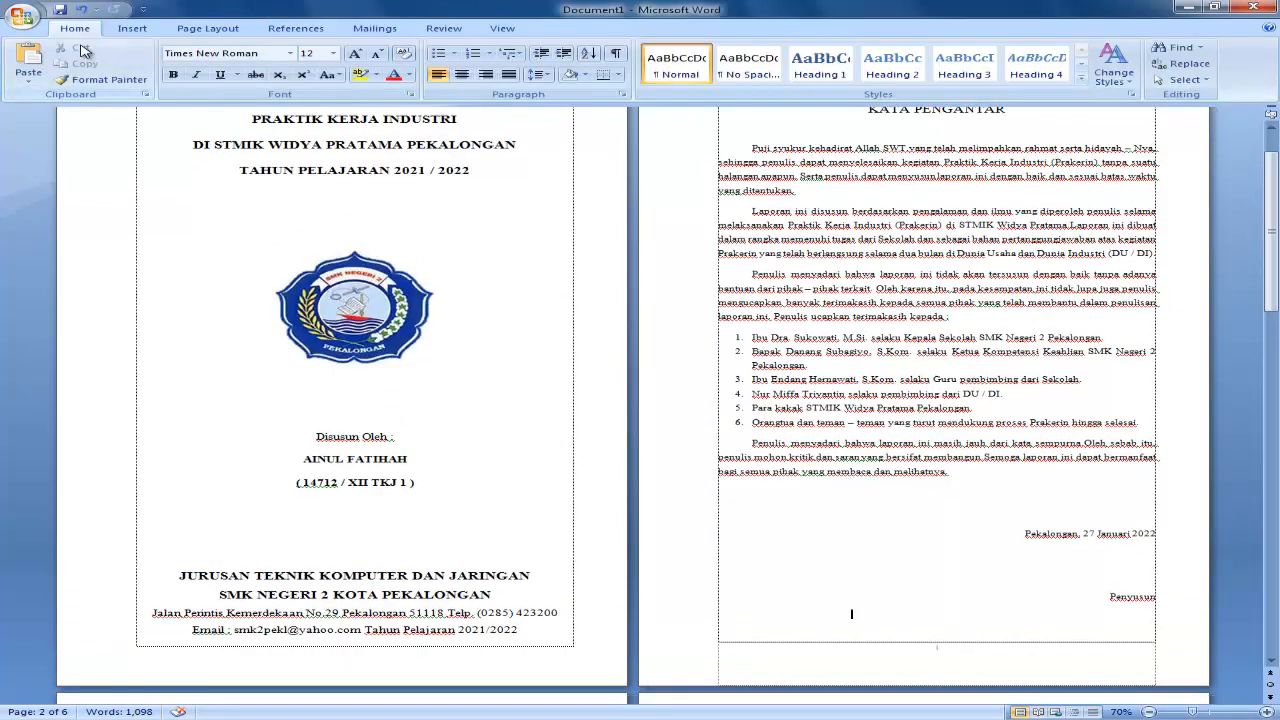
# Open the print preview of the report and enlarge the cover page to 100%.
pyautogui.click(31, 18)
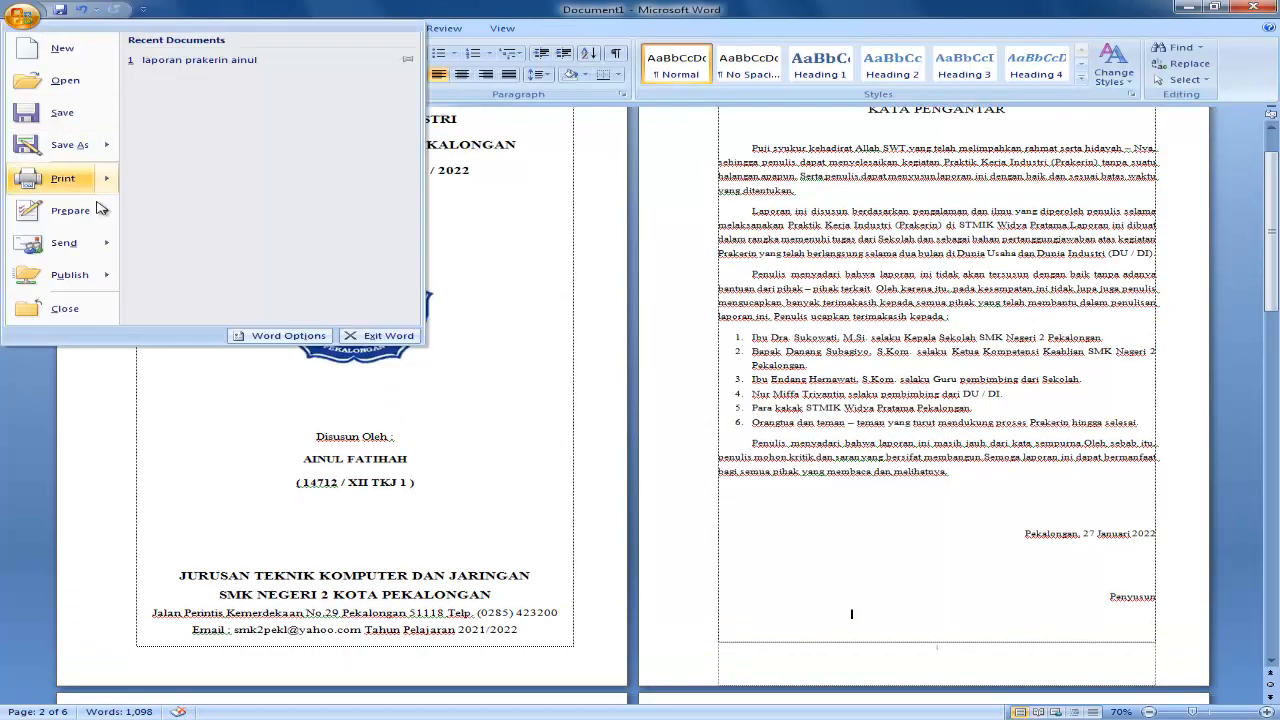
pyautogui.moveTo(100, 185)
pyautogui.click(168, 167)
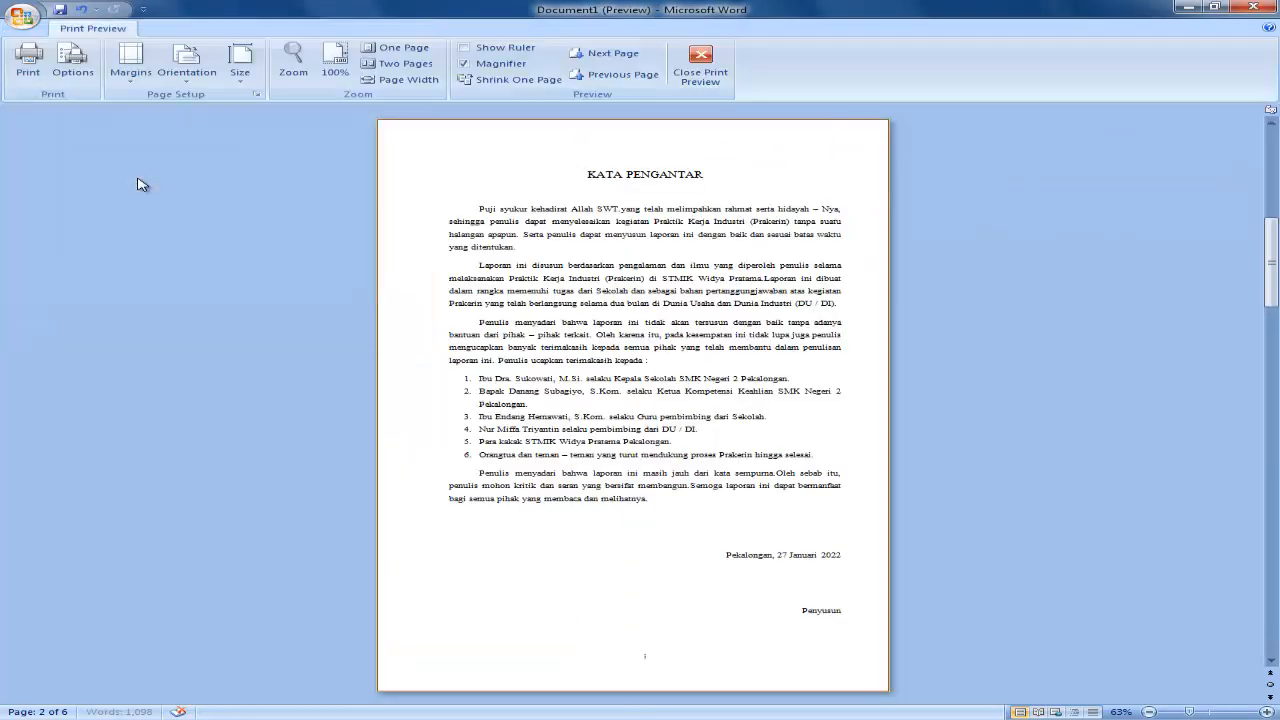
pyautogui.scroll(2, 769, 363)
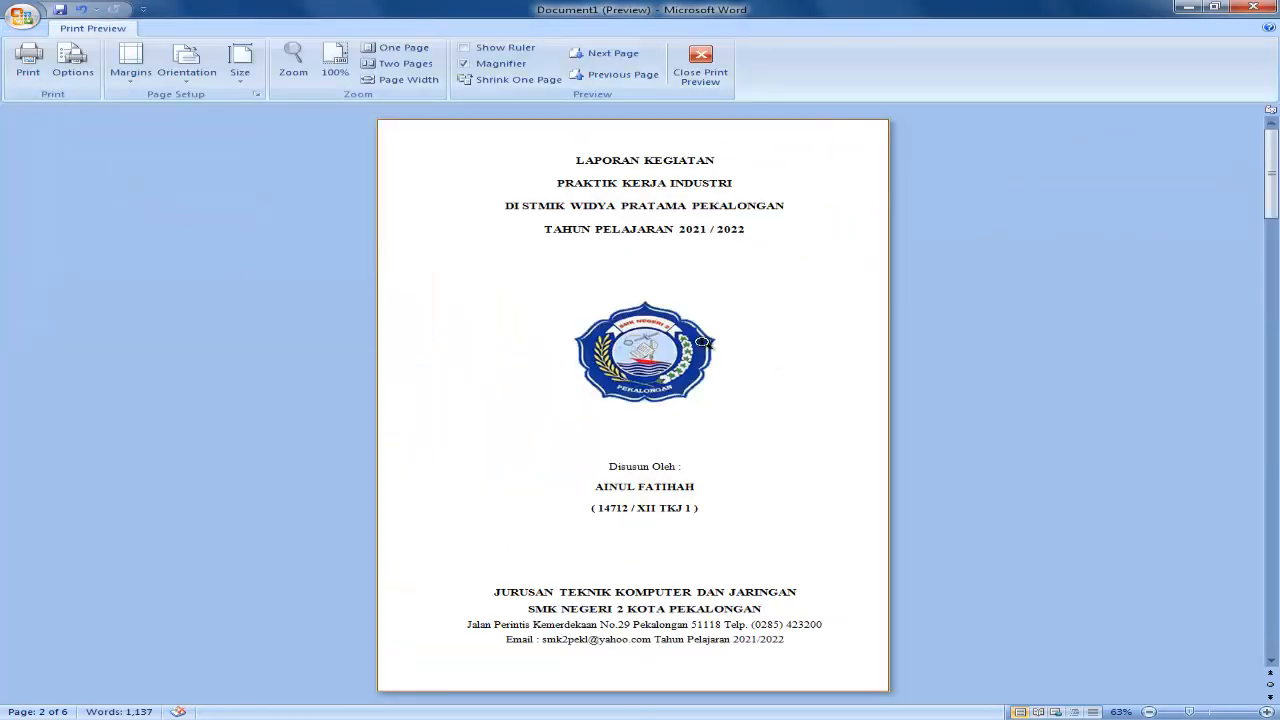
pyautogui.click(806, 463)
# Examine the cover page from title to bottom margin in the print preview to check for a page number.
pyautogui.scroll(3, 757, 340)
pyautogui.scroll(-8, 755, 337)
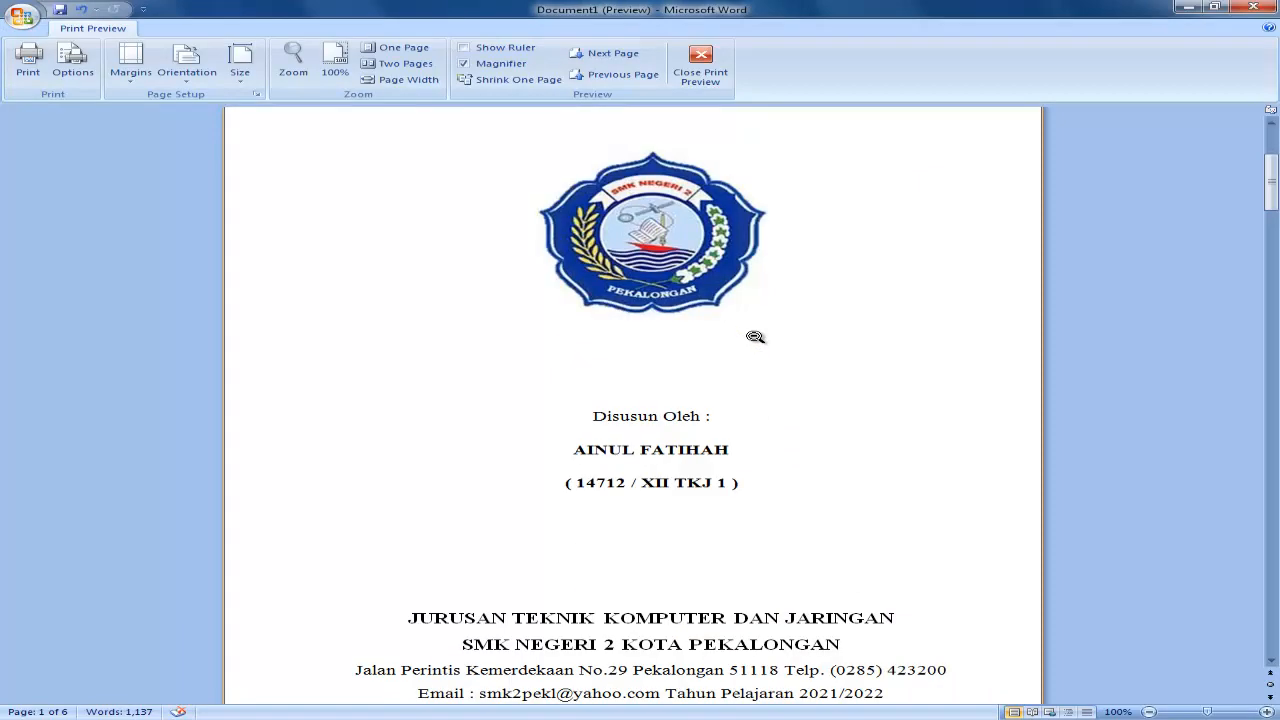
pyautogui.scroll(5, 755, 337)
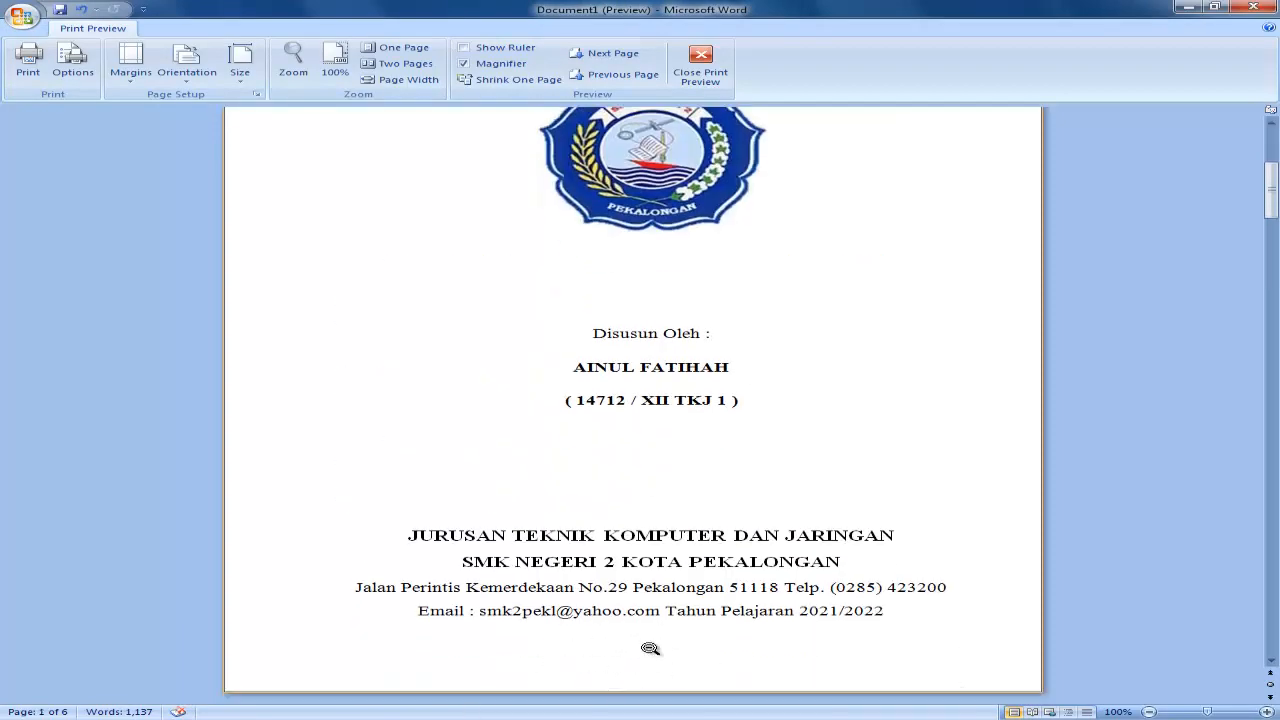
pyautogui.scroll(1, 594, 625)
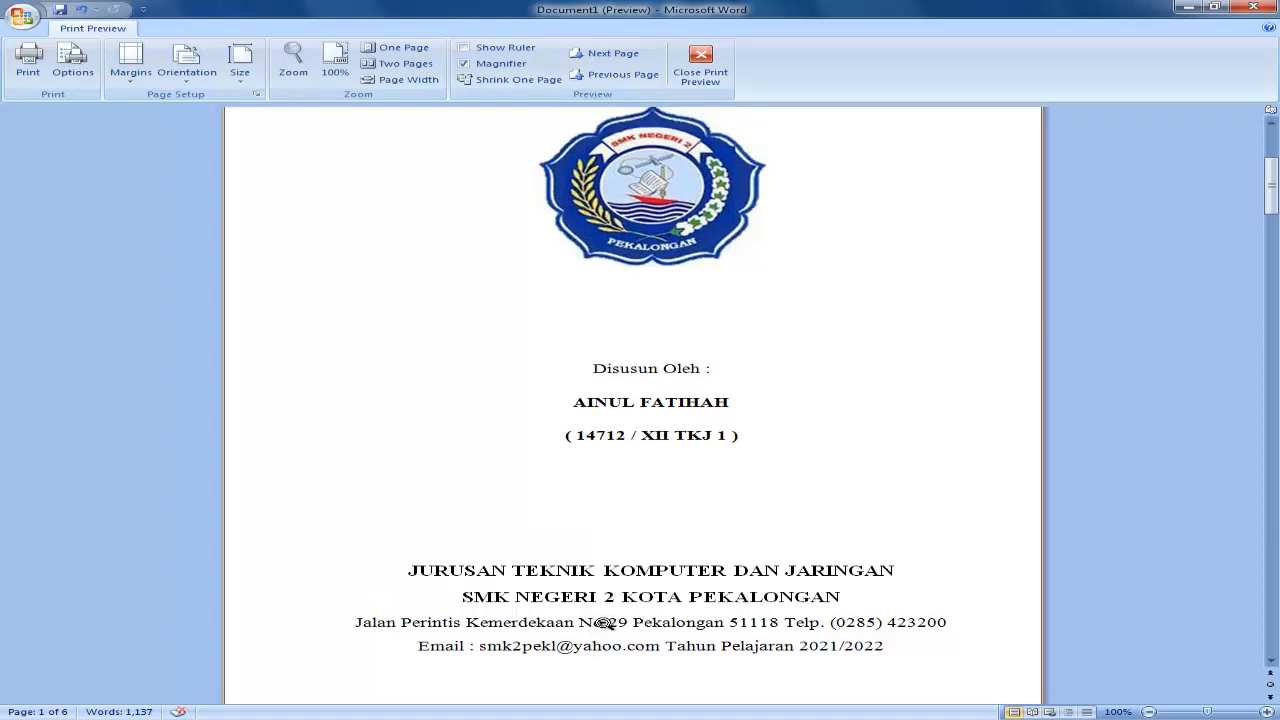
pyautogui.scroll(-1, 605, 624)
pyautogui.scroll(8, 594, 606)
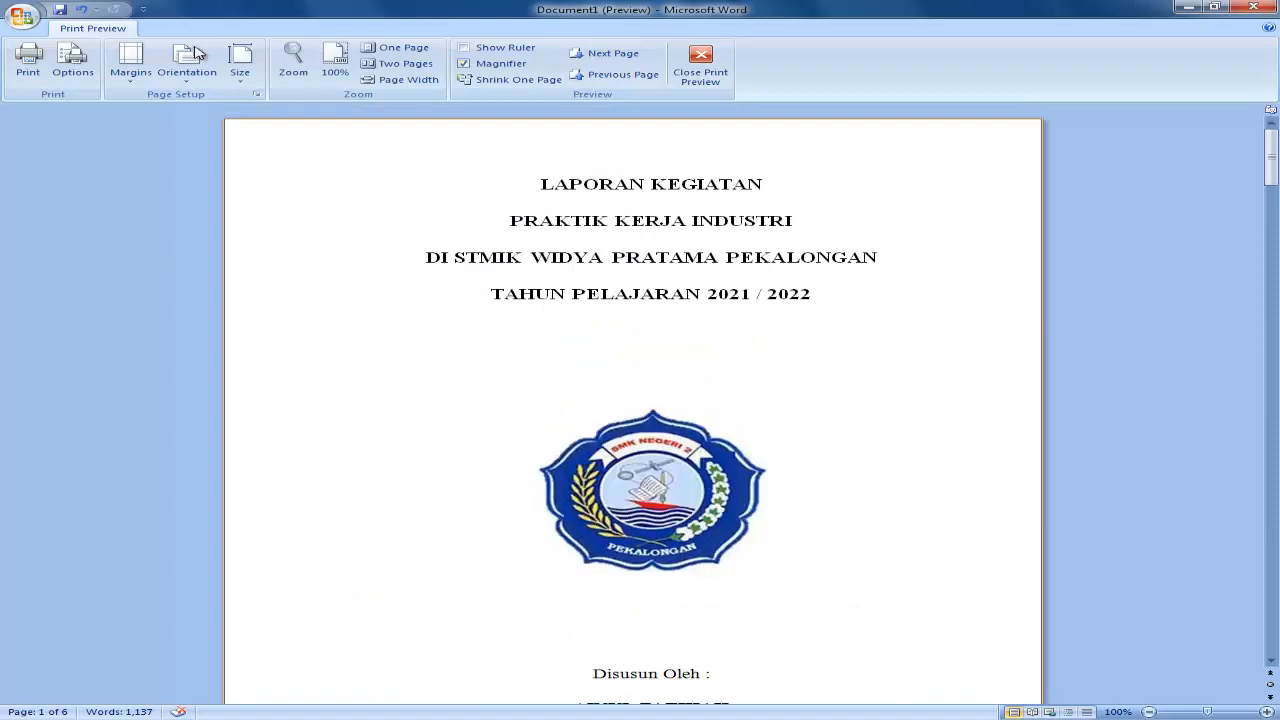
pyautogui.scroll(-1, 681, 337)
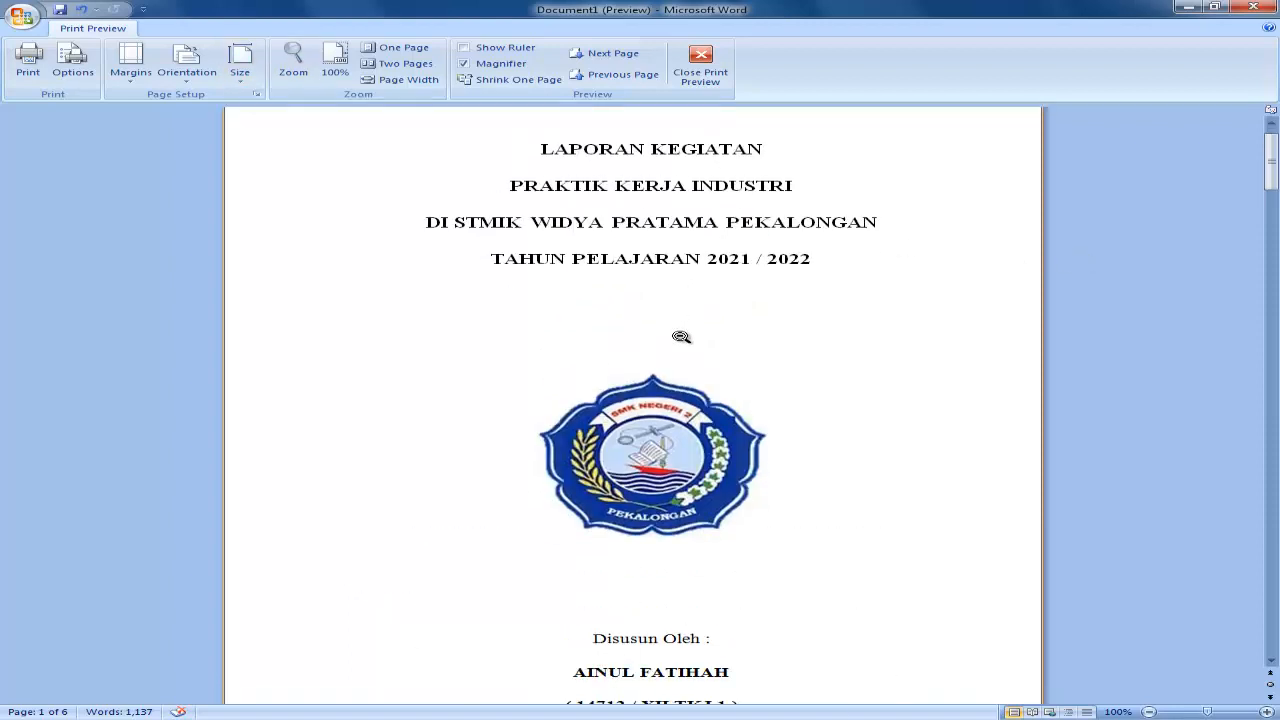
pyautogui.scroll(-7, 681, 337)
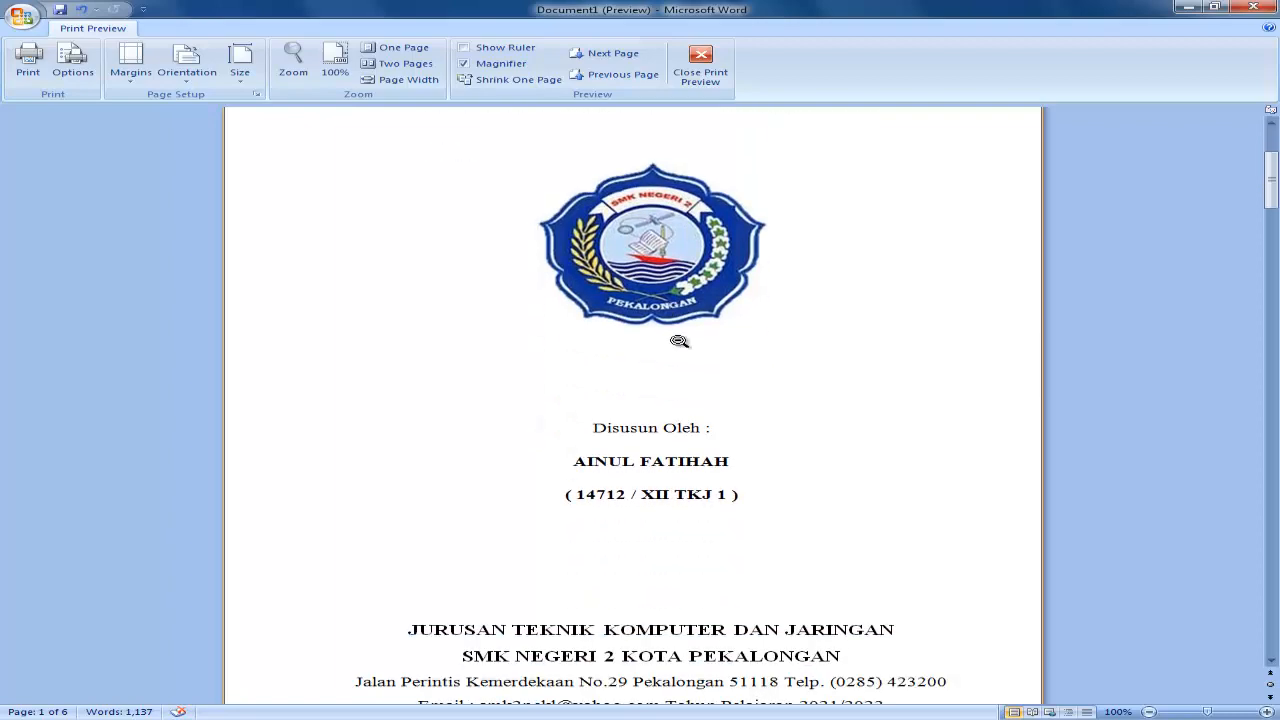
# Examine the page numbers on the KATA PENGANTAR and DAFTAR ISI pages in the print preview.
pyautogui.scroll(-5, 679, 341)
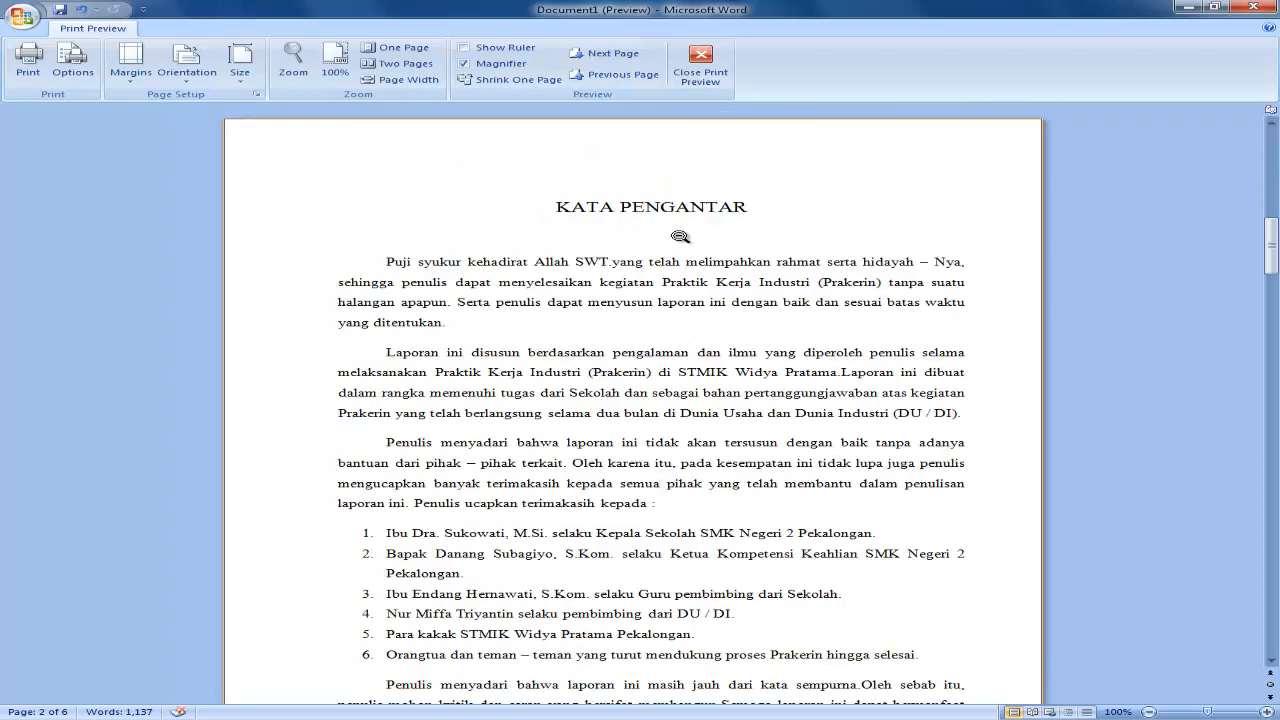
pyautogui.scroll(-5, 682, 237)
pyautogui.scroll(-1, 626, 572)
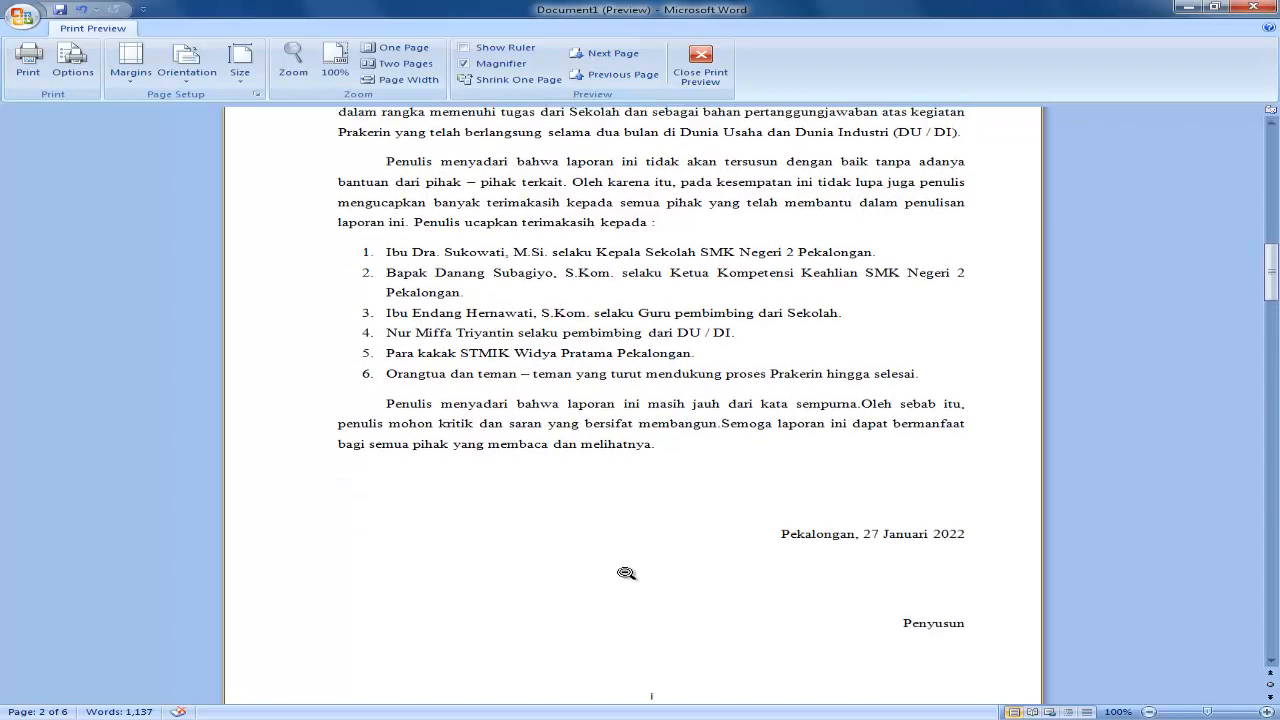
pyautogui.scroll(-1, 663, 571)
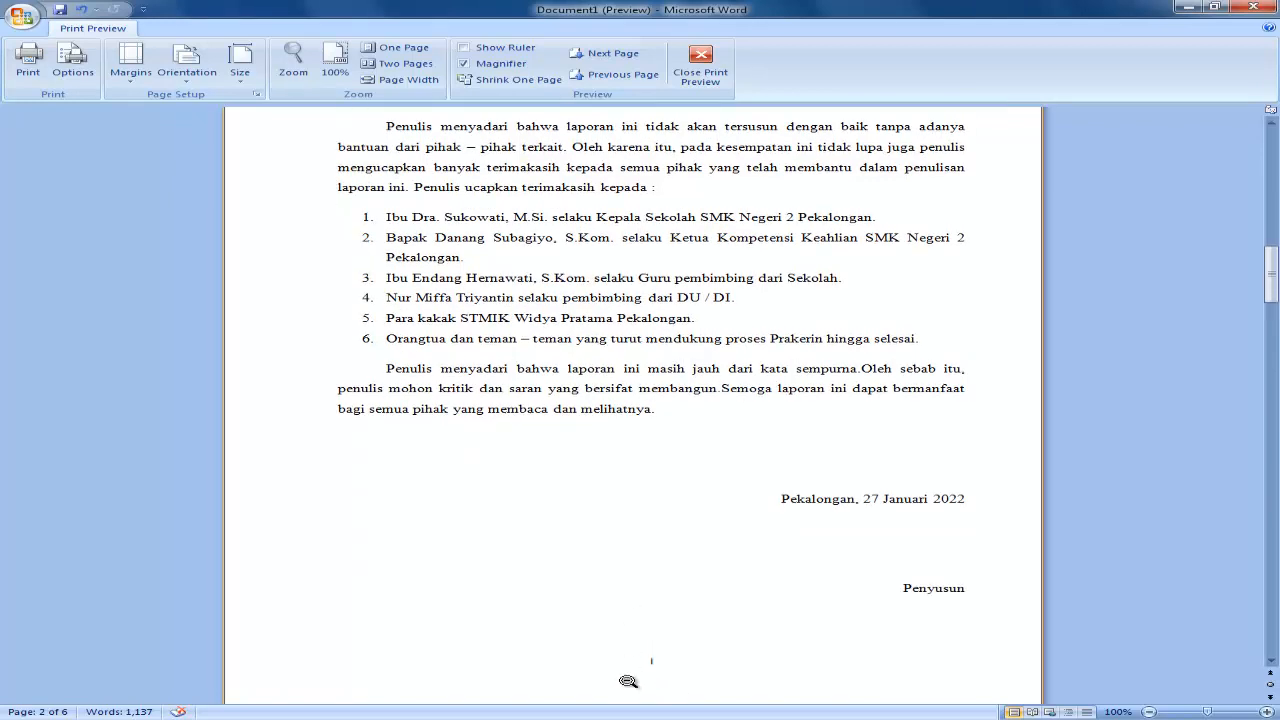
pyautogui.scroll(-1, 652, 668)
pyautogui.scroll(-1, 652, 665)
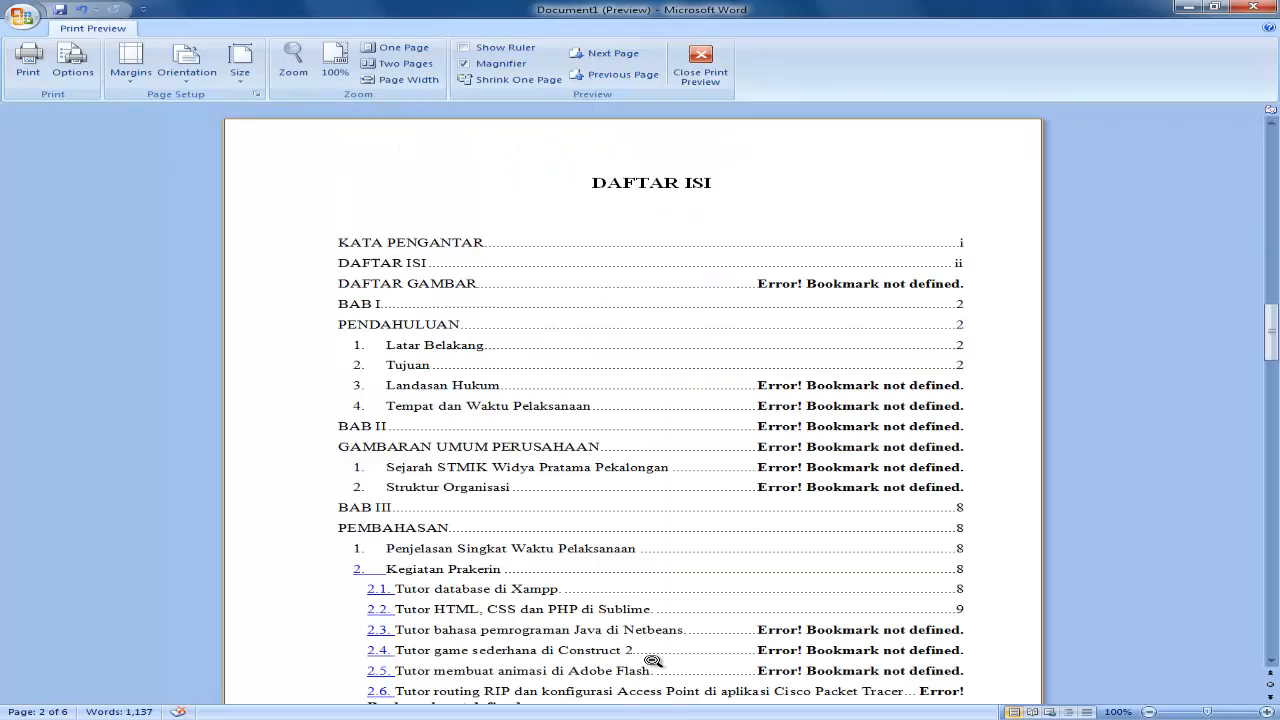
pyautogui.scroll(-2, 651, 655)
pyautogui.scroll(-1, 650, 636)
pyautogui.scroll(-1, 650, 636)
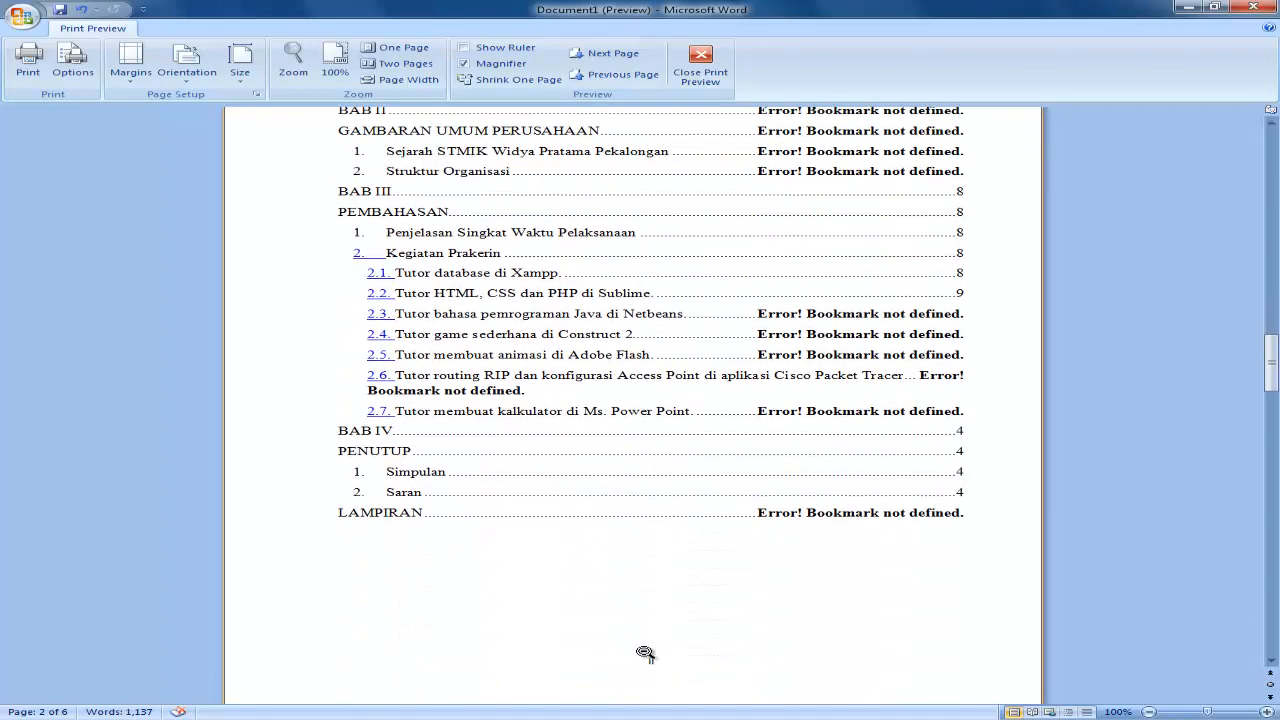
# Examine the page numbers at the foot of the chapter pages, from BAB I PENDAHULUAN to BAB IV PENUTUP, in the print preview.
pyautogui.scroll(-2, 690, 628)
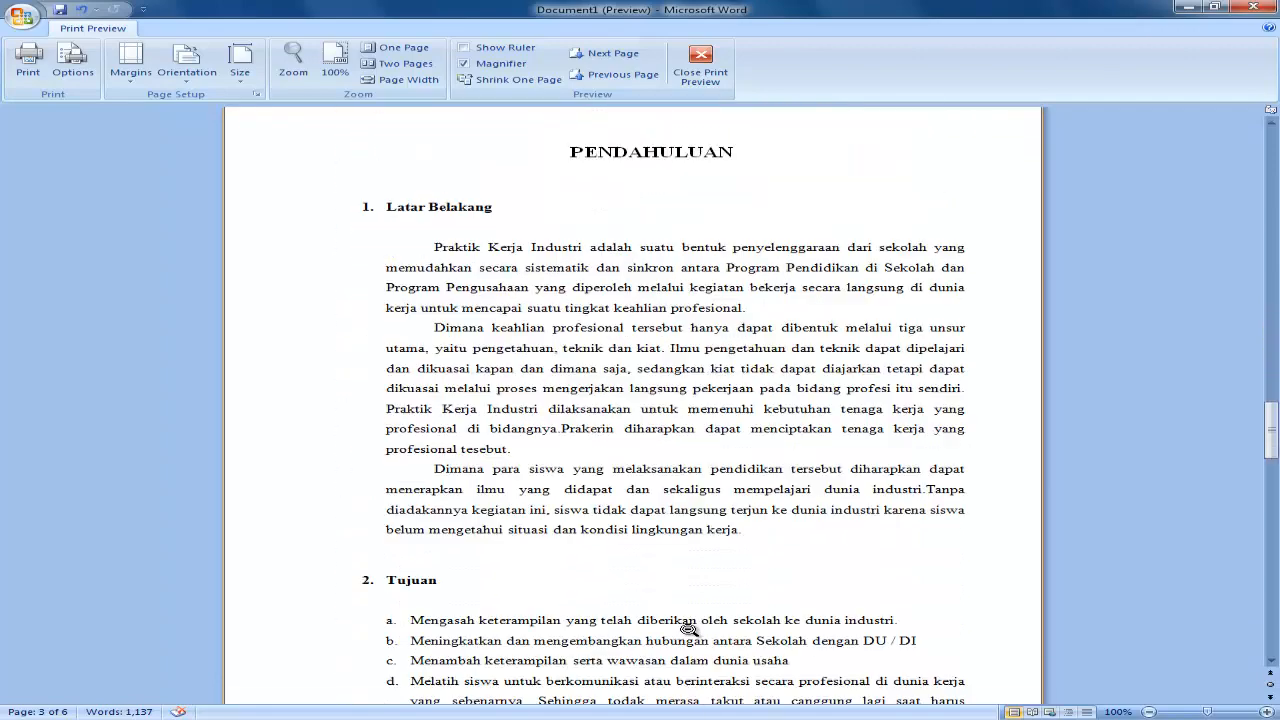
pyautogui.scroll(-6, 689, 628)
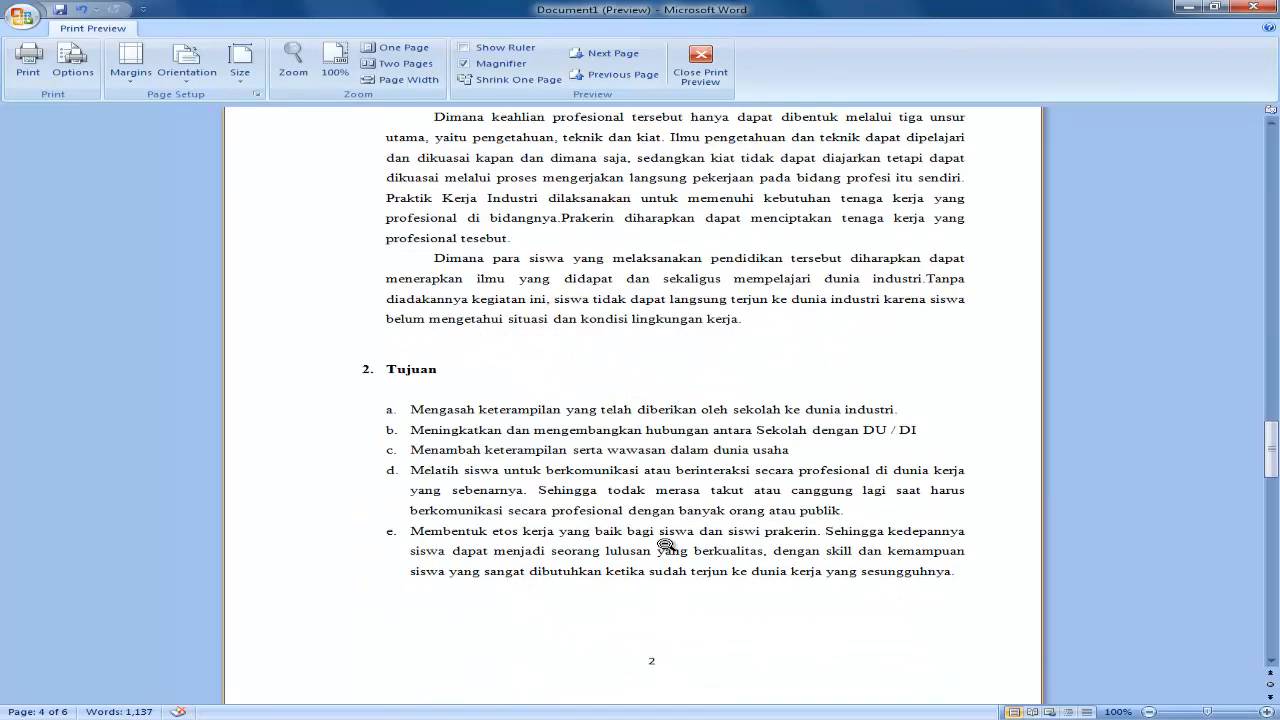
pyautogui.scroll(10, 660, 580)
pyautogui.scroll(-2, 655, 593)
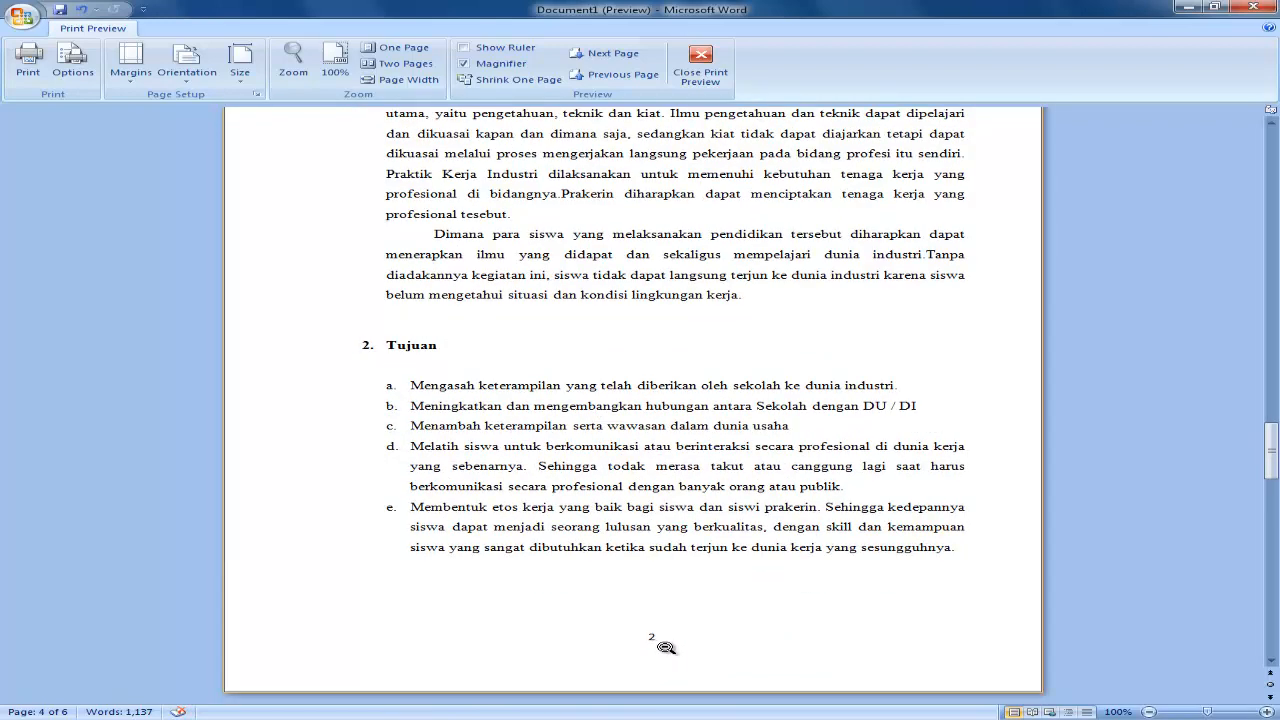
pyautogui.scroll(1, 658, 614)
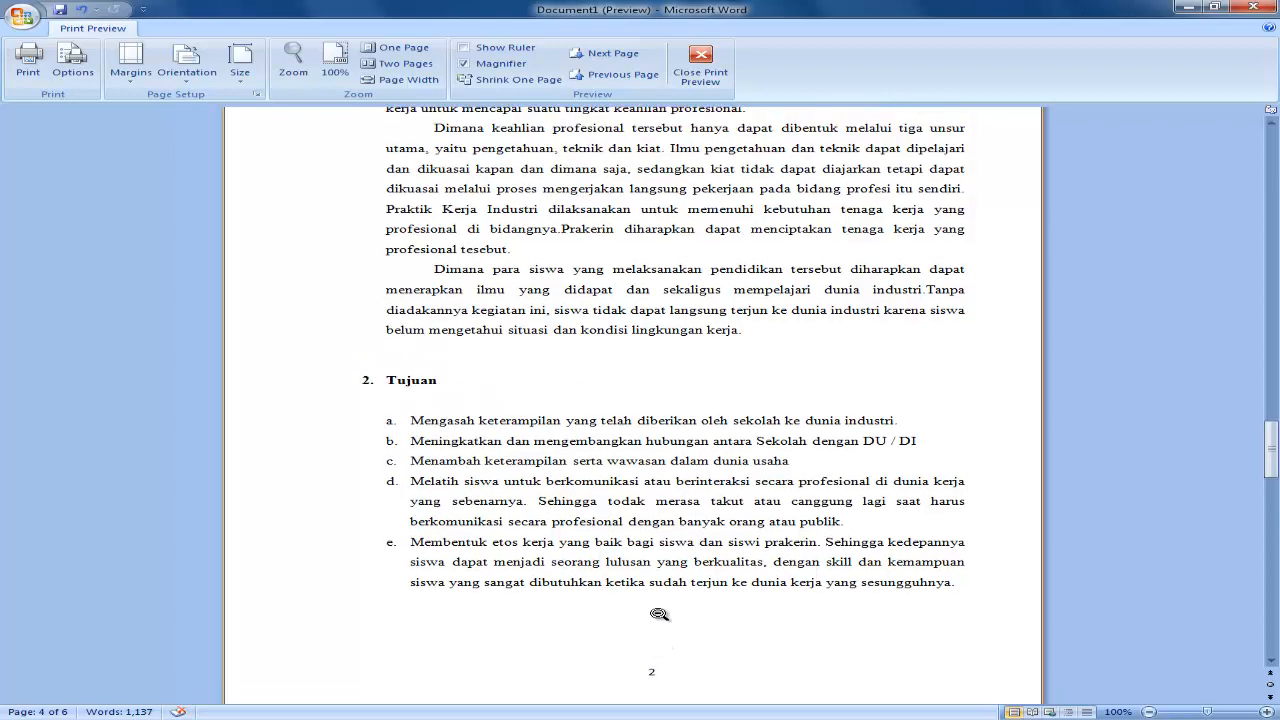
pyautogui.scroll(-1, 659, 612)
pyautogui.scroll(-12, 660, 606)
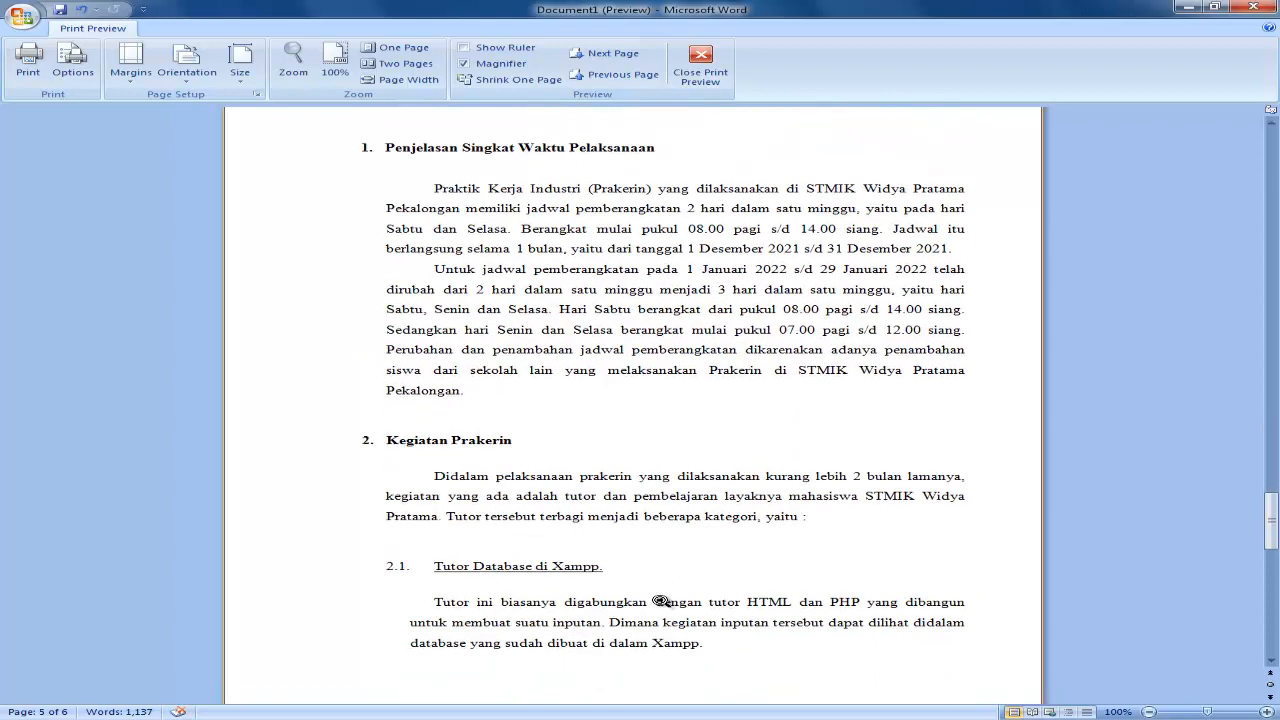
pyautogui.scroll(-12, 655, 660)
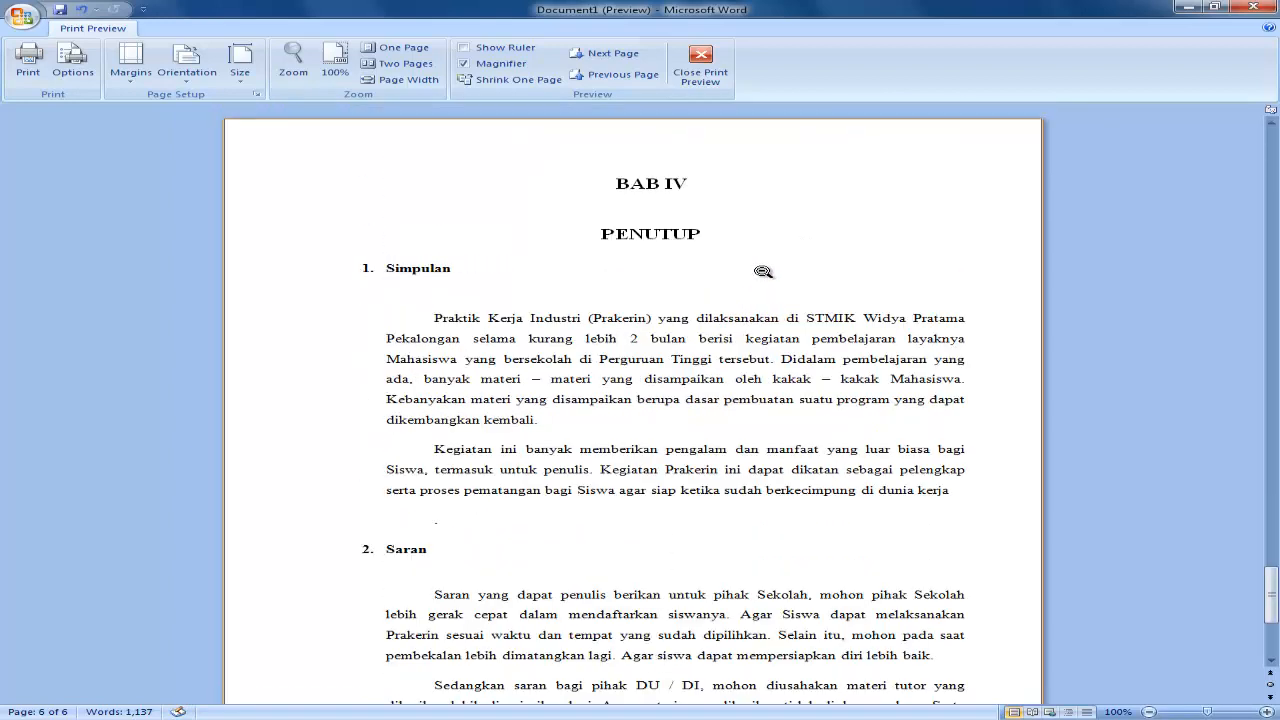
pyautogui.scroll(-3, 700, 300)
pyautogui.scroll(-5, 700, 500)
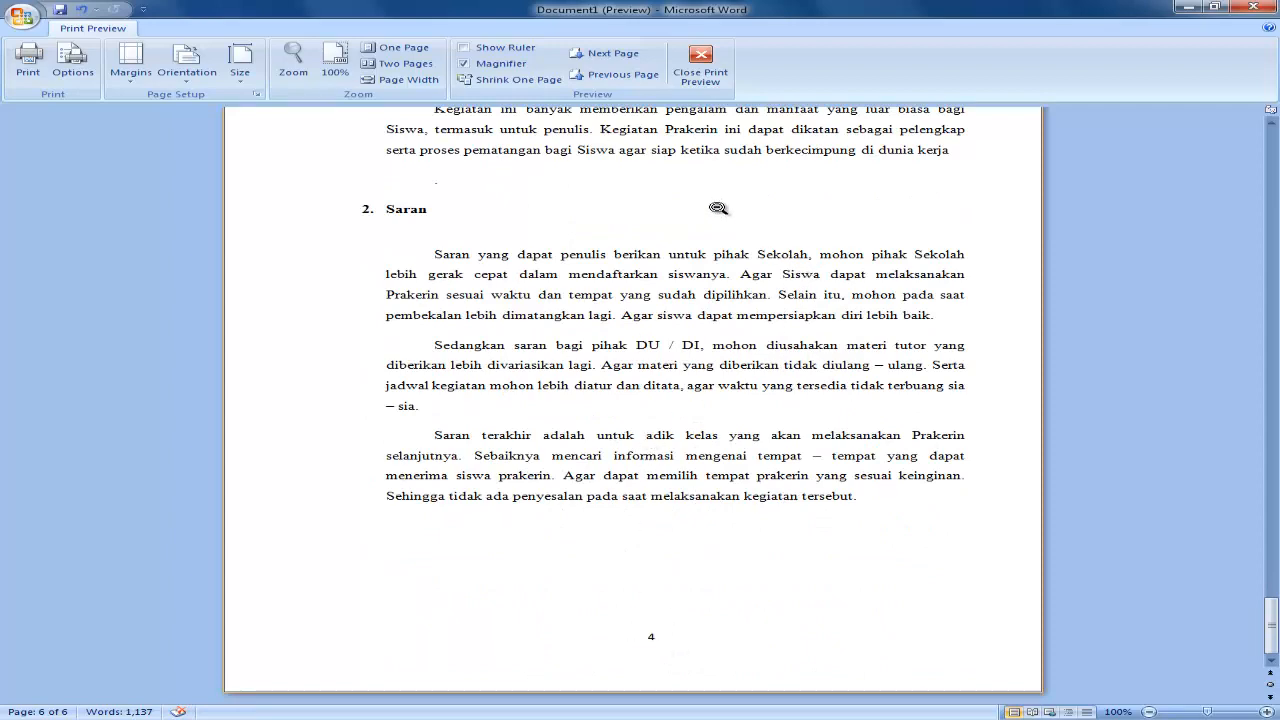
# Close the print preview and return to the cover page at the start of the report.
pyautogui.click(700, 62)
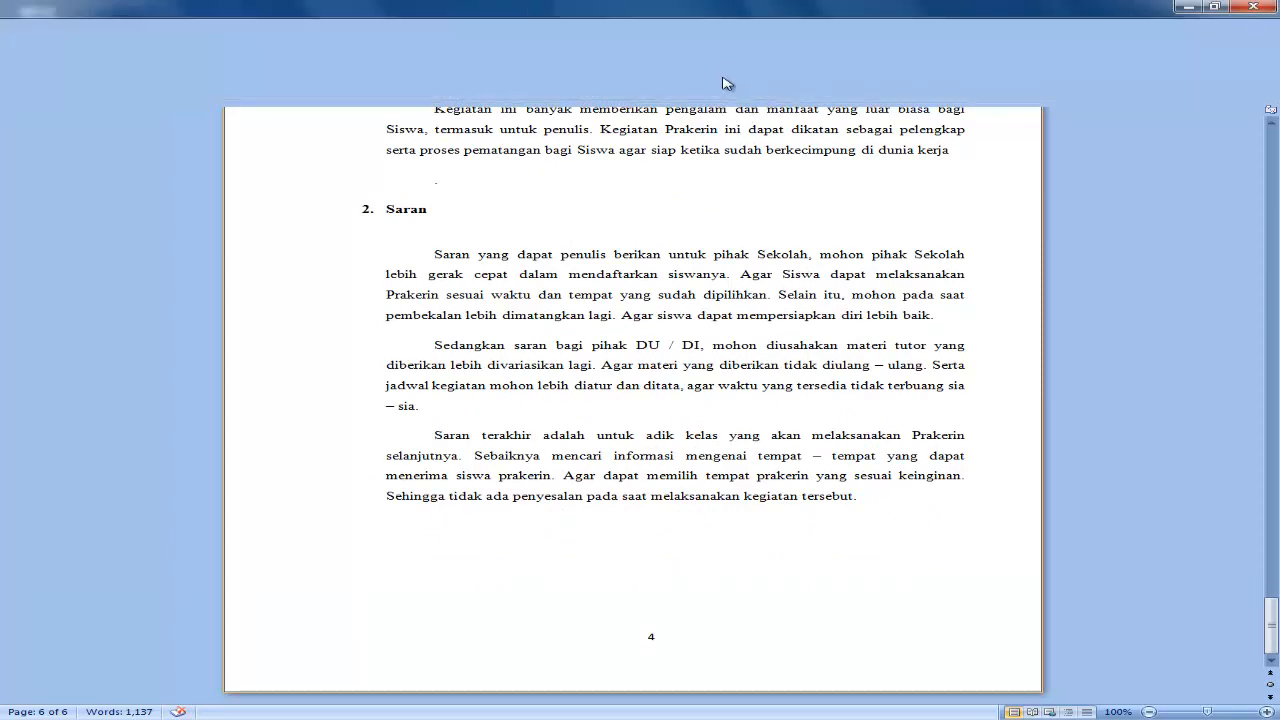
pyautogui.scroll(10, 661, 358)
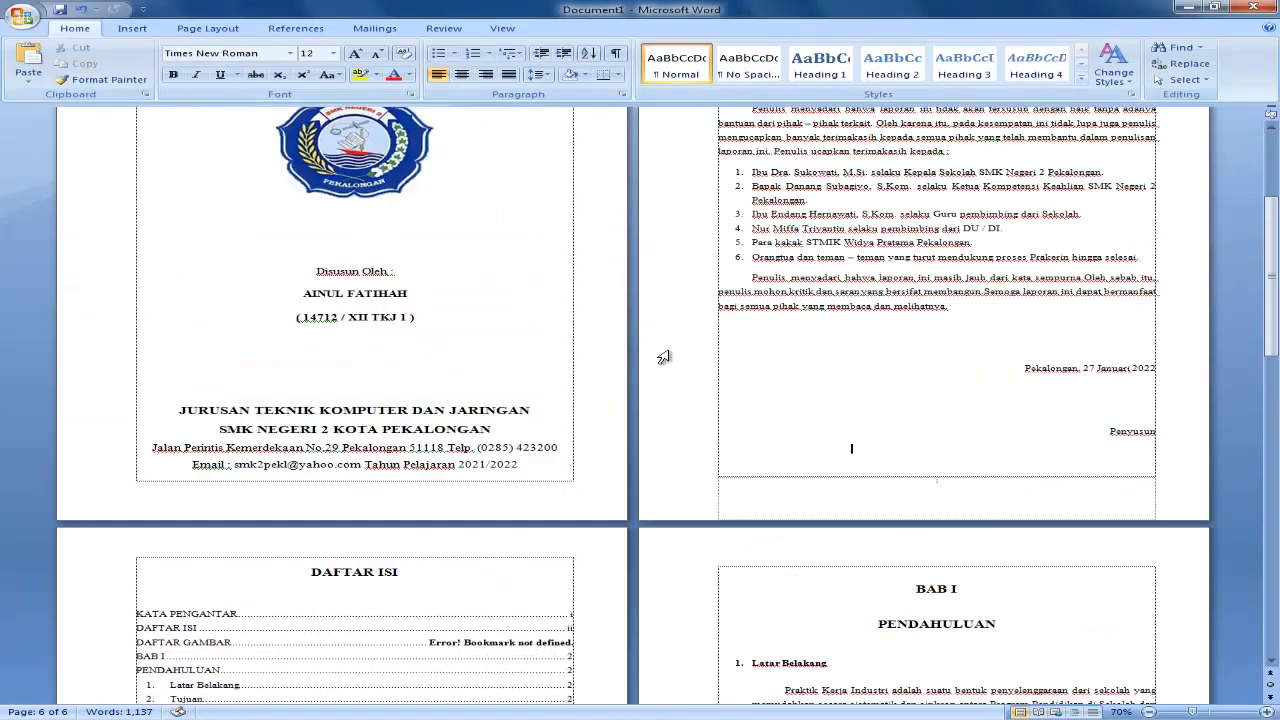
pyautogui.scroll(2, 665, 355)
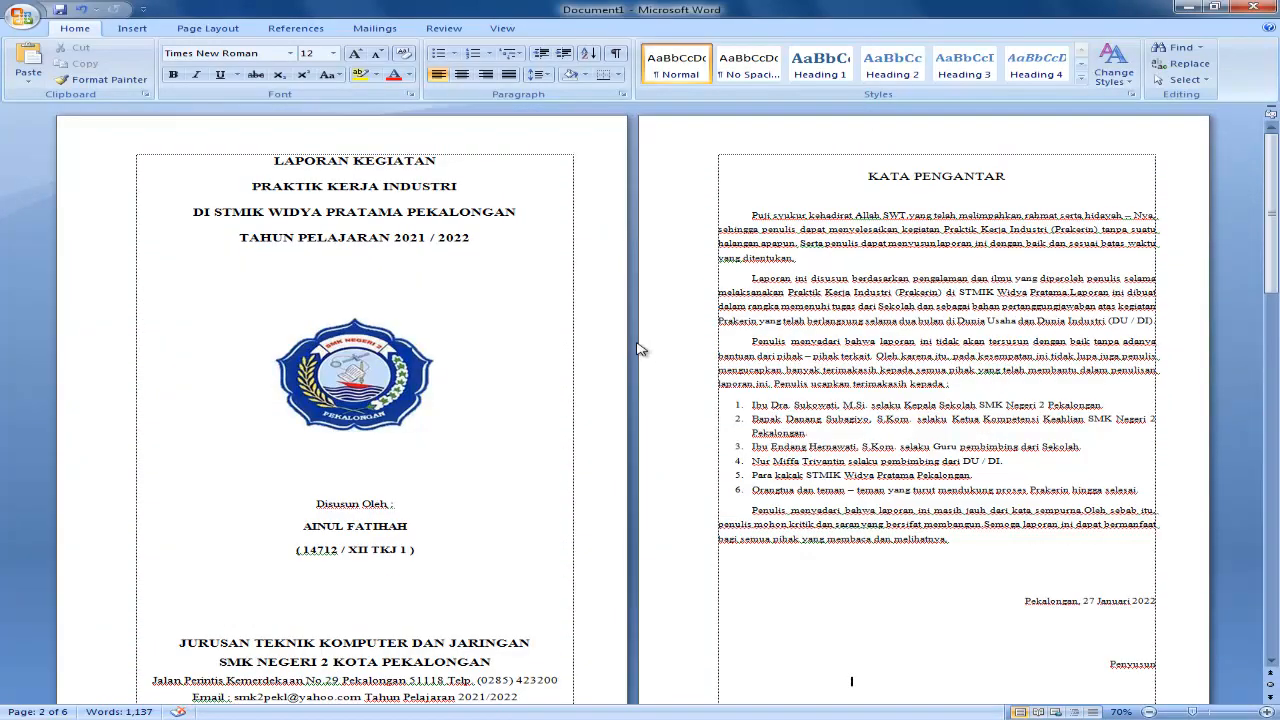